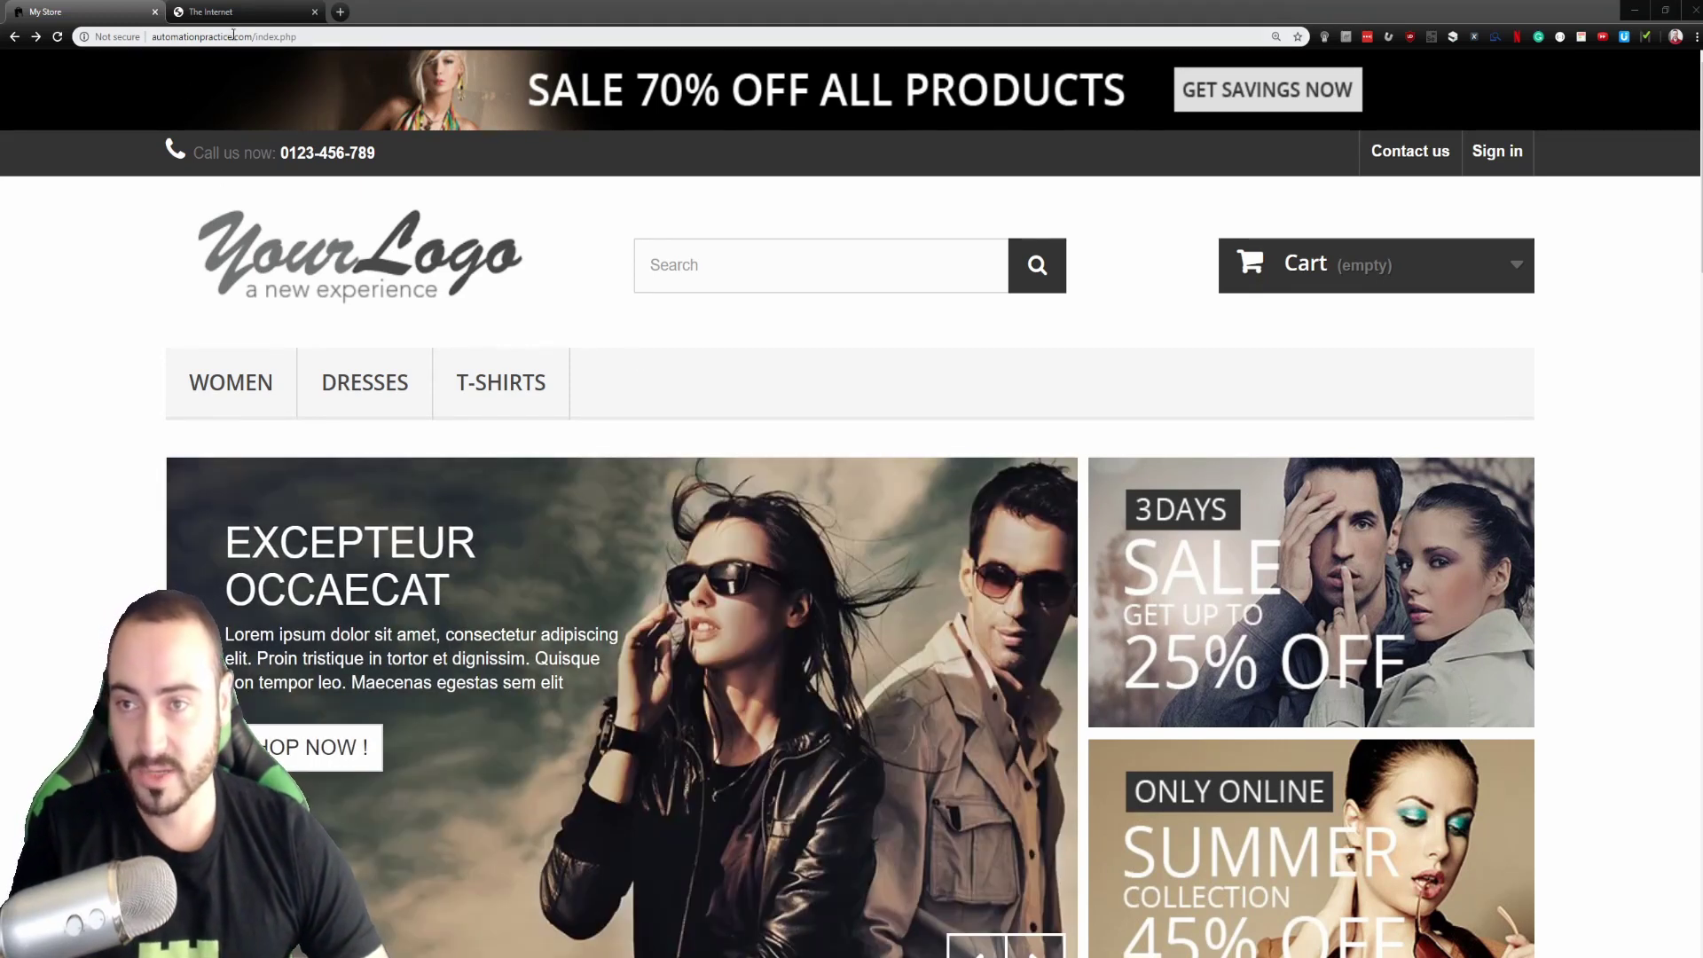
# - Open the developer tools for the store home page and show its network activity
pyautogui.rightClick(68, 348)
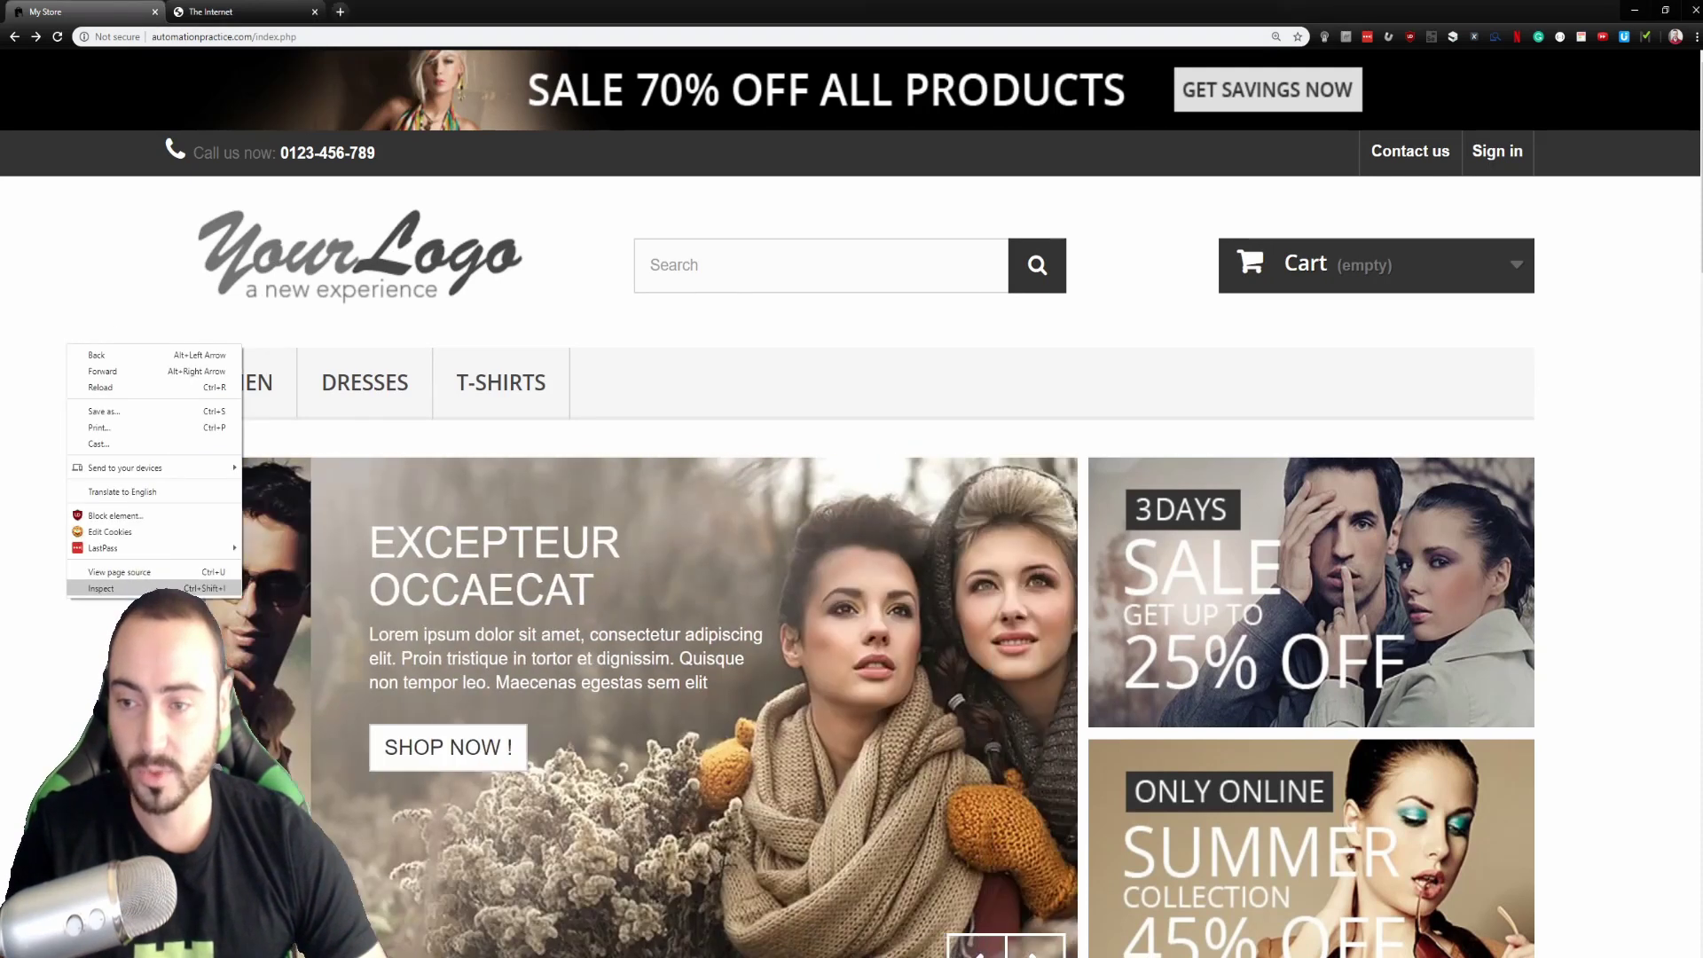
pyautogui.click(66, 279)
pyautogui.rightClick(90, 366)
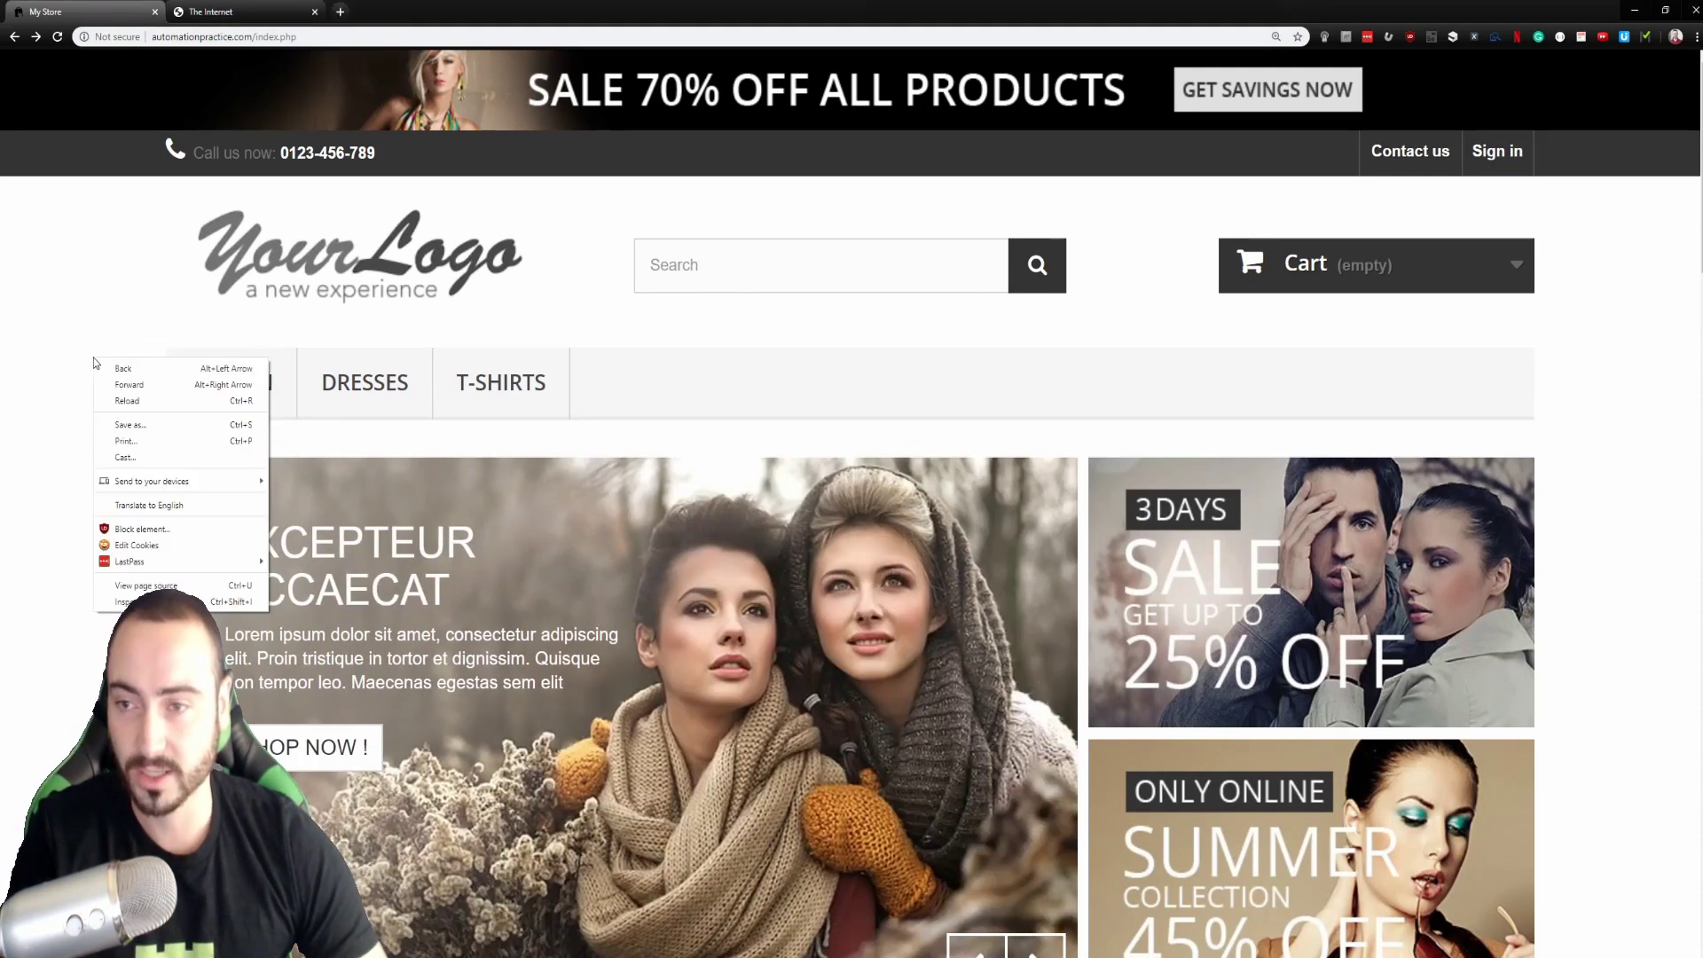
pyautogui.press('Escape')
pyautogui.hotkey('ctrl', 'shift', 'i')
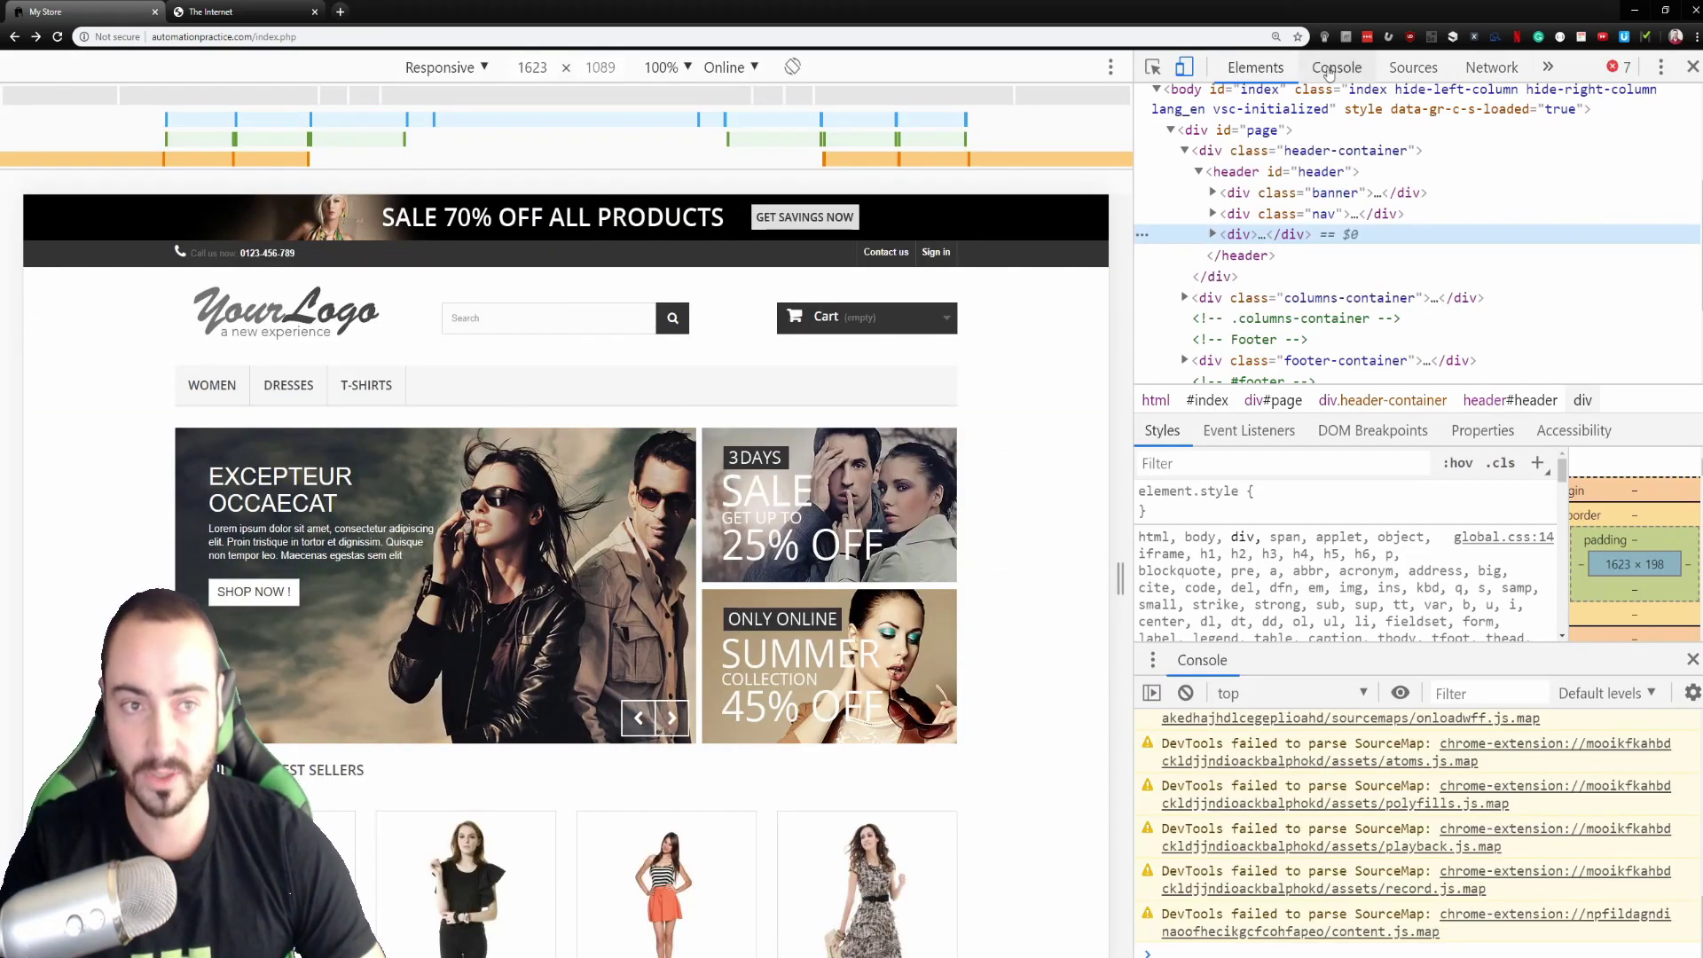
pyautogui.click(1505, 74)
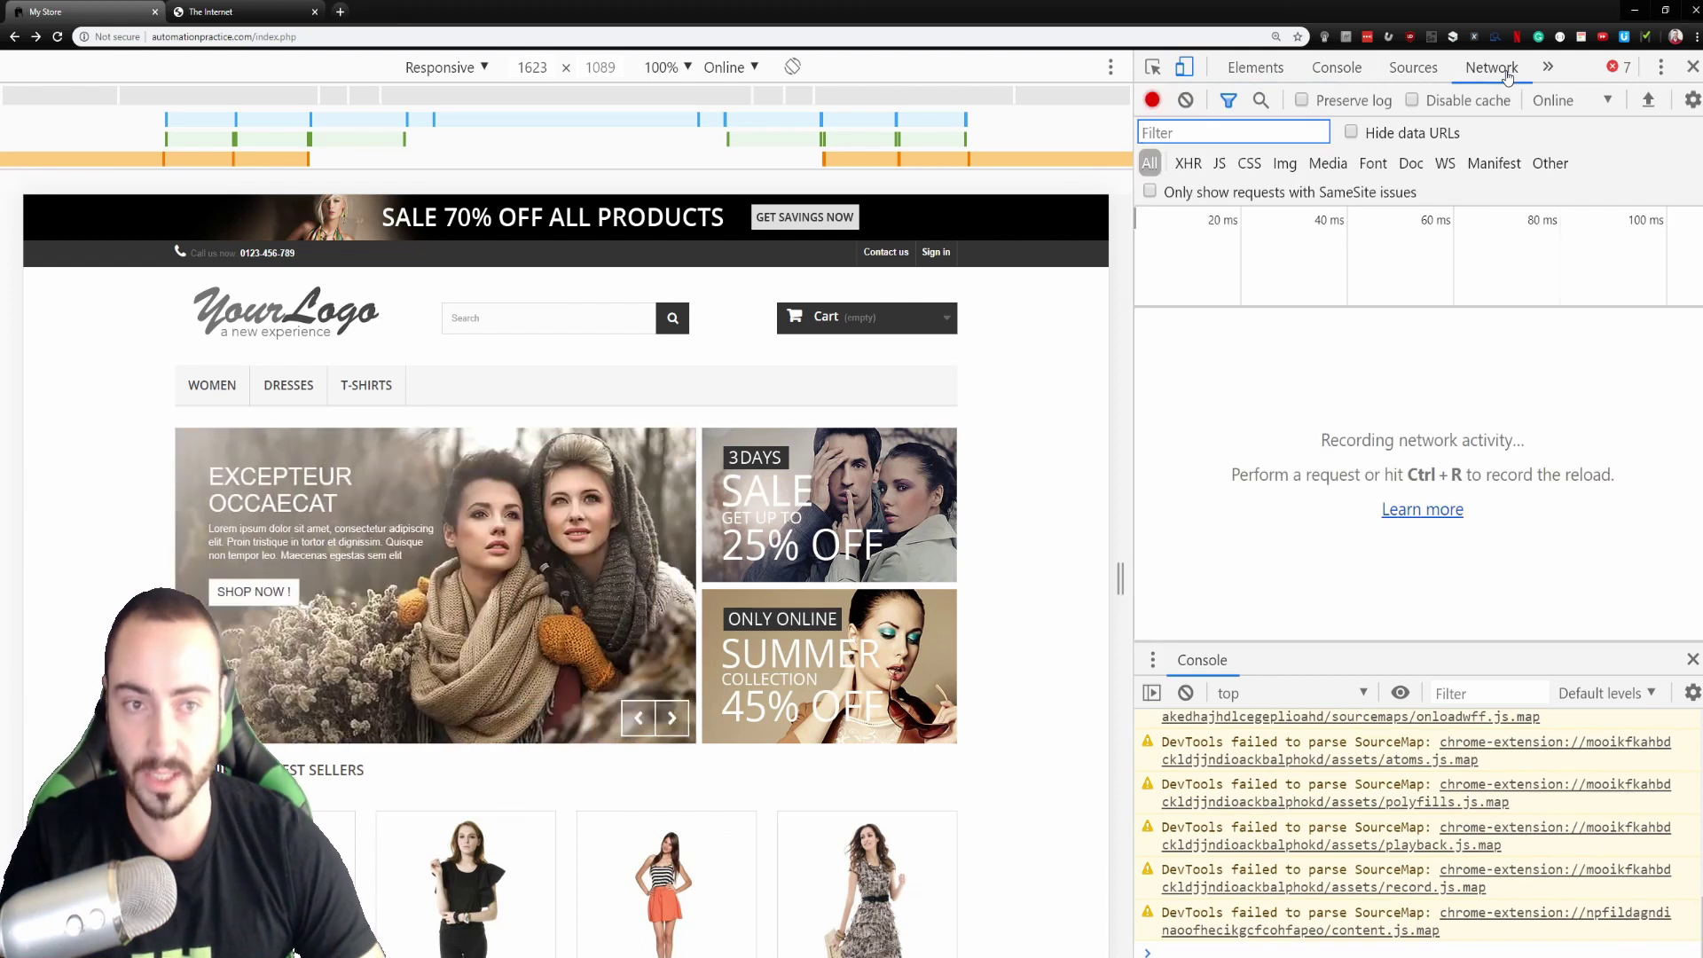
# - Disable the cache for network requests and reload the store home page to record its traffic
pyautogui.click(1412, 101)
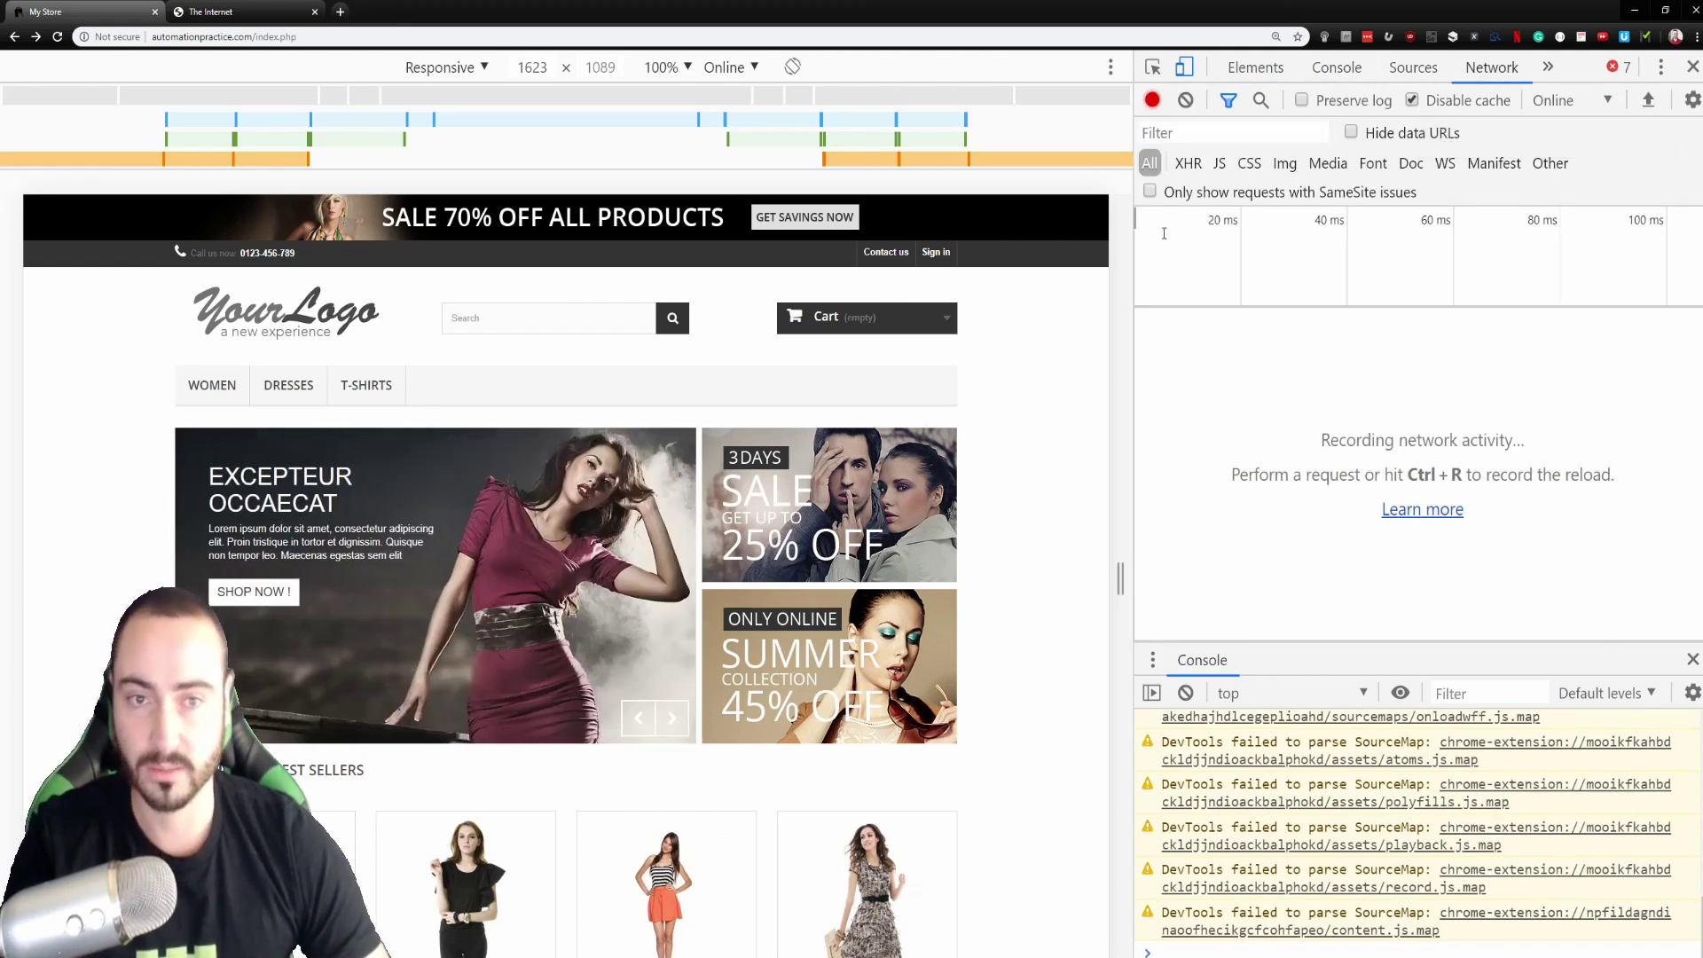
pyautogui.moveTo(1135, 258)
pyautogui.mouseDown()
pyautogui.moveTo(1229, 265)
pyautogui.moveTo(1104, 266)
pyautogui.moveTo(1144, 271)
pyautogui.mouseUp()
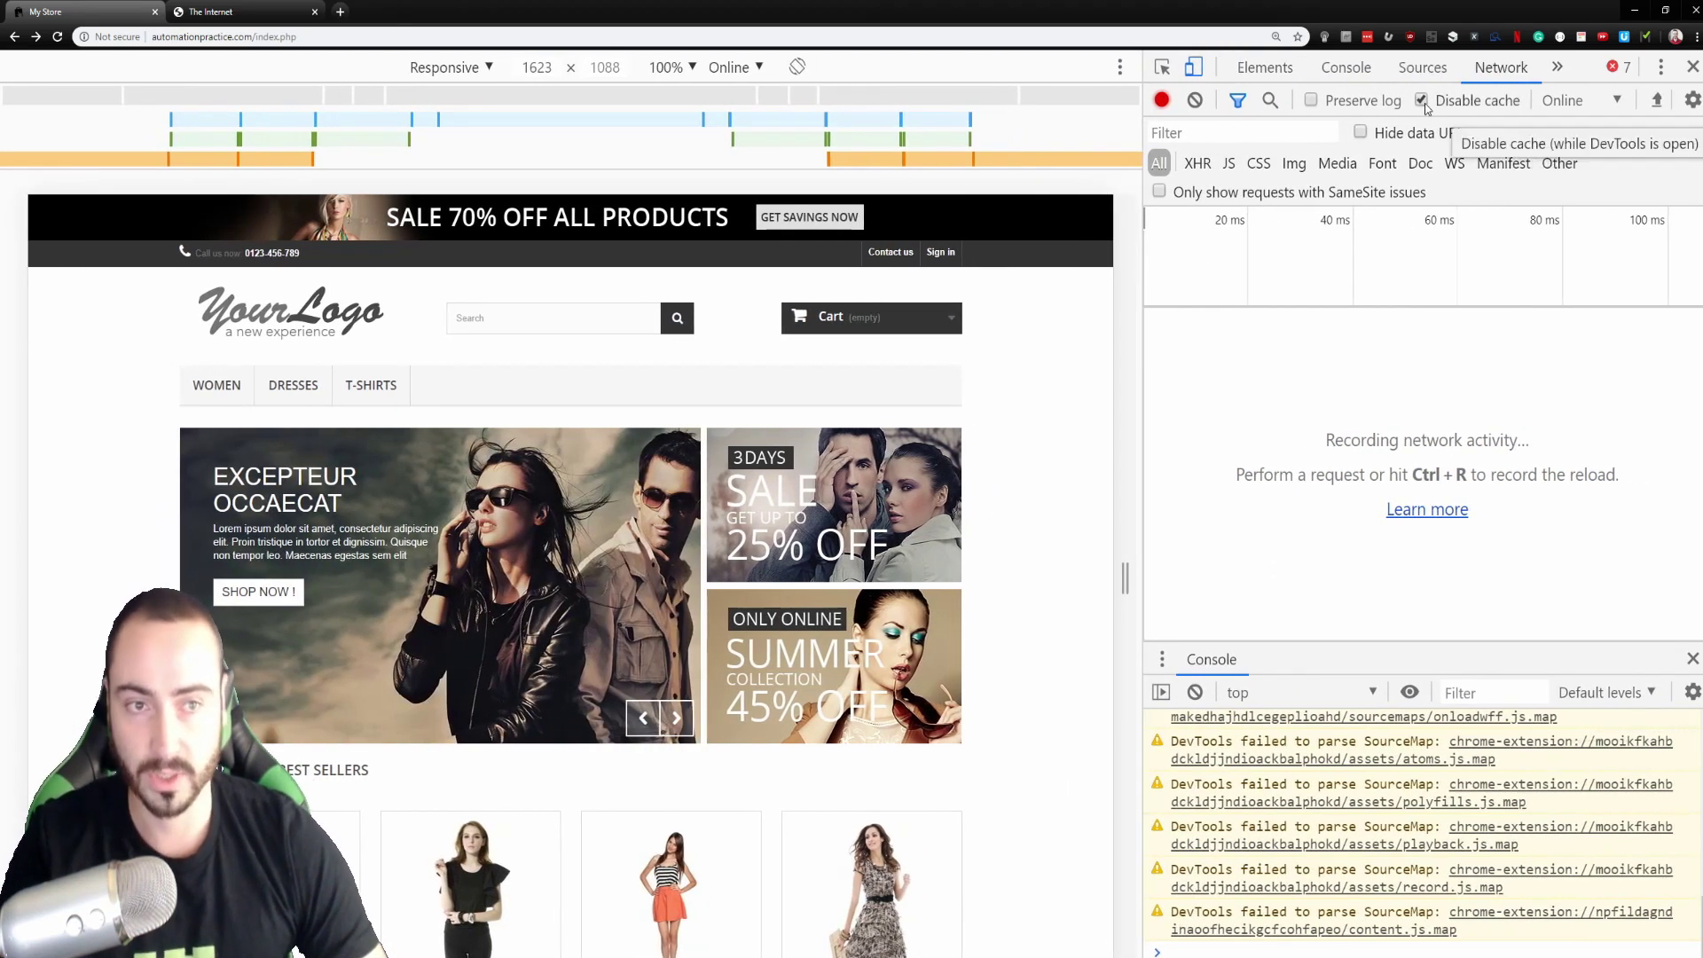
pyautogui.click(1420, 101)
pyautogui.click(1420, 101)
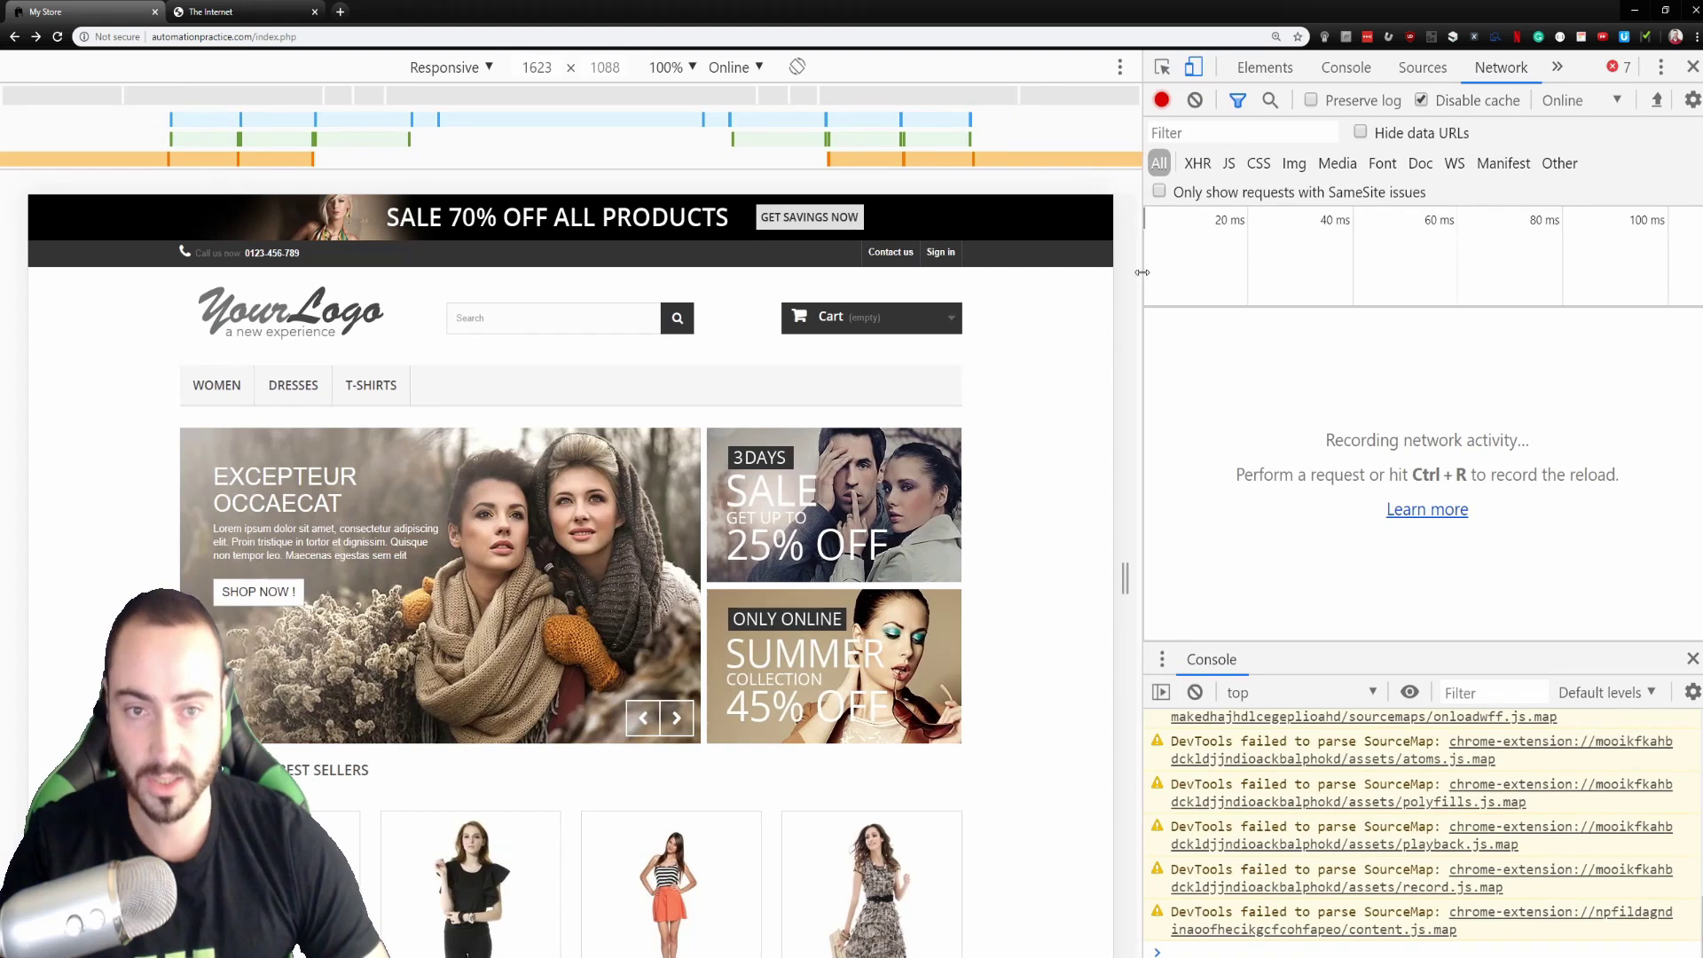
pyautogui.moveTo(1142, 272)
pyautogui.mouseDown()
pyautogui.moveTo(1238, 273)
pyautogui.moveTo(1174, 272)
pyautogui.mouseUp()
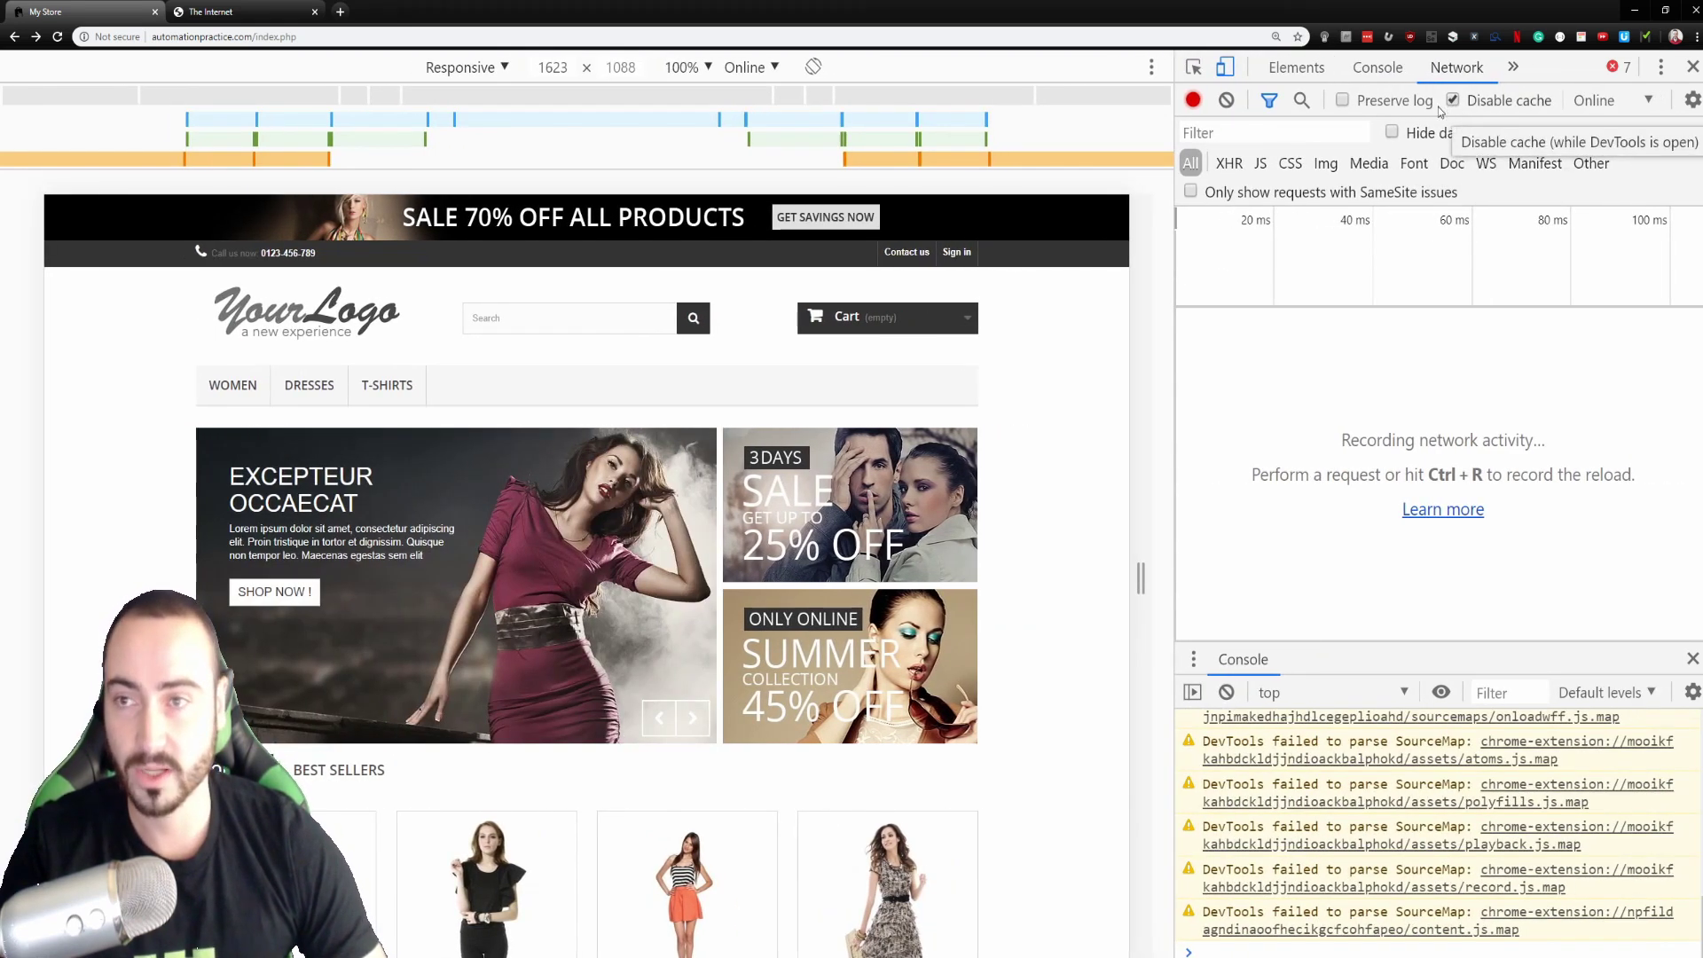
pyautogui.click(58, 37)
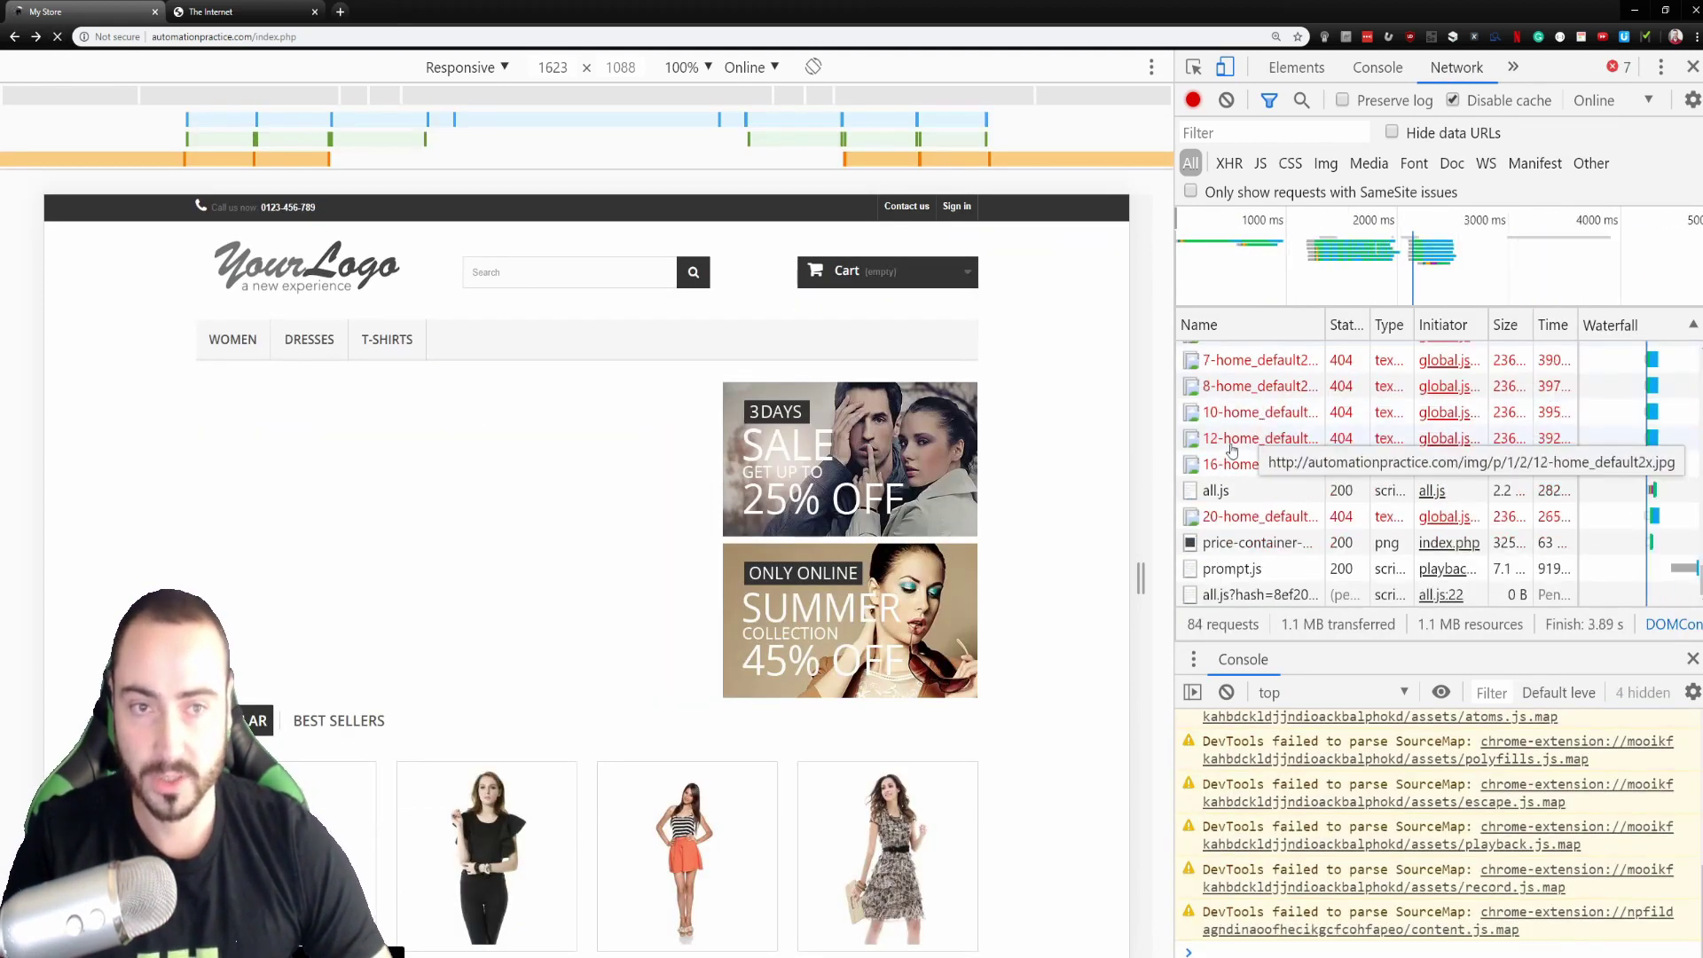
# - Resize the network request columns, narrowing Name and widening Type so the full resource types can be read
pyautogui.scroll(20, 1277, 439)
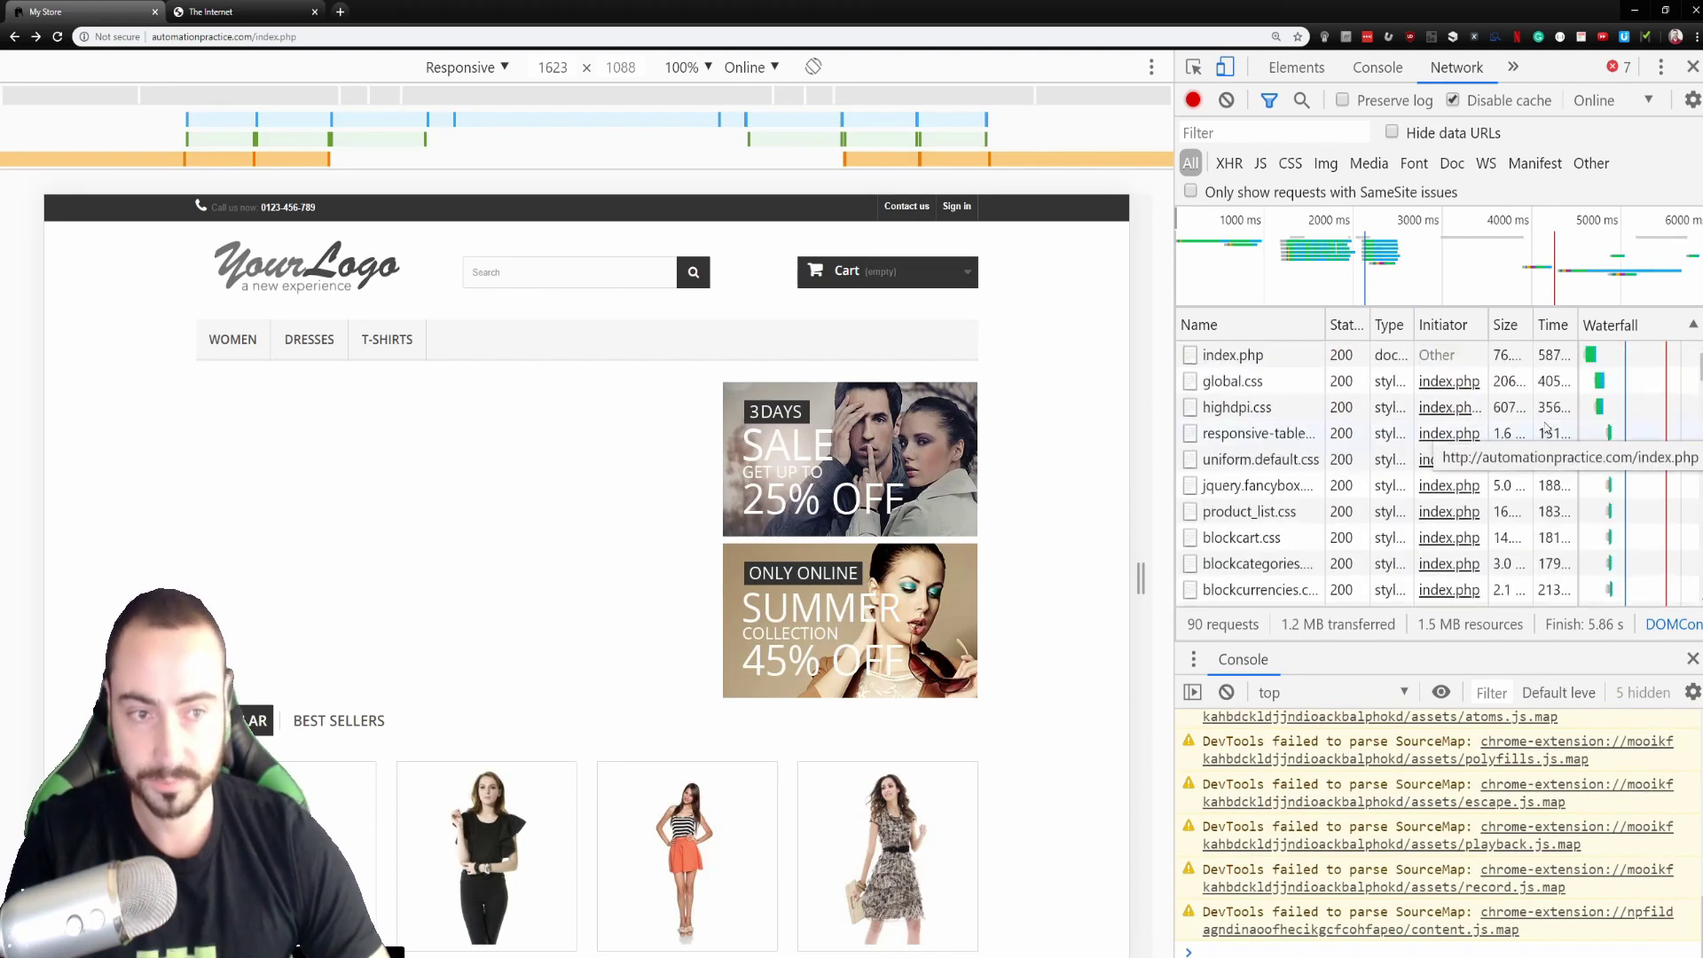
pyautogui.moveTo(1578, 326); pyautogui.dragTo(1594, 326)
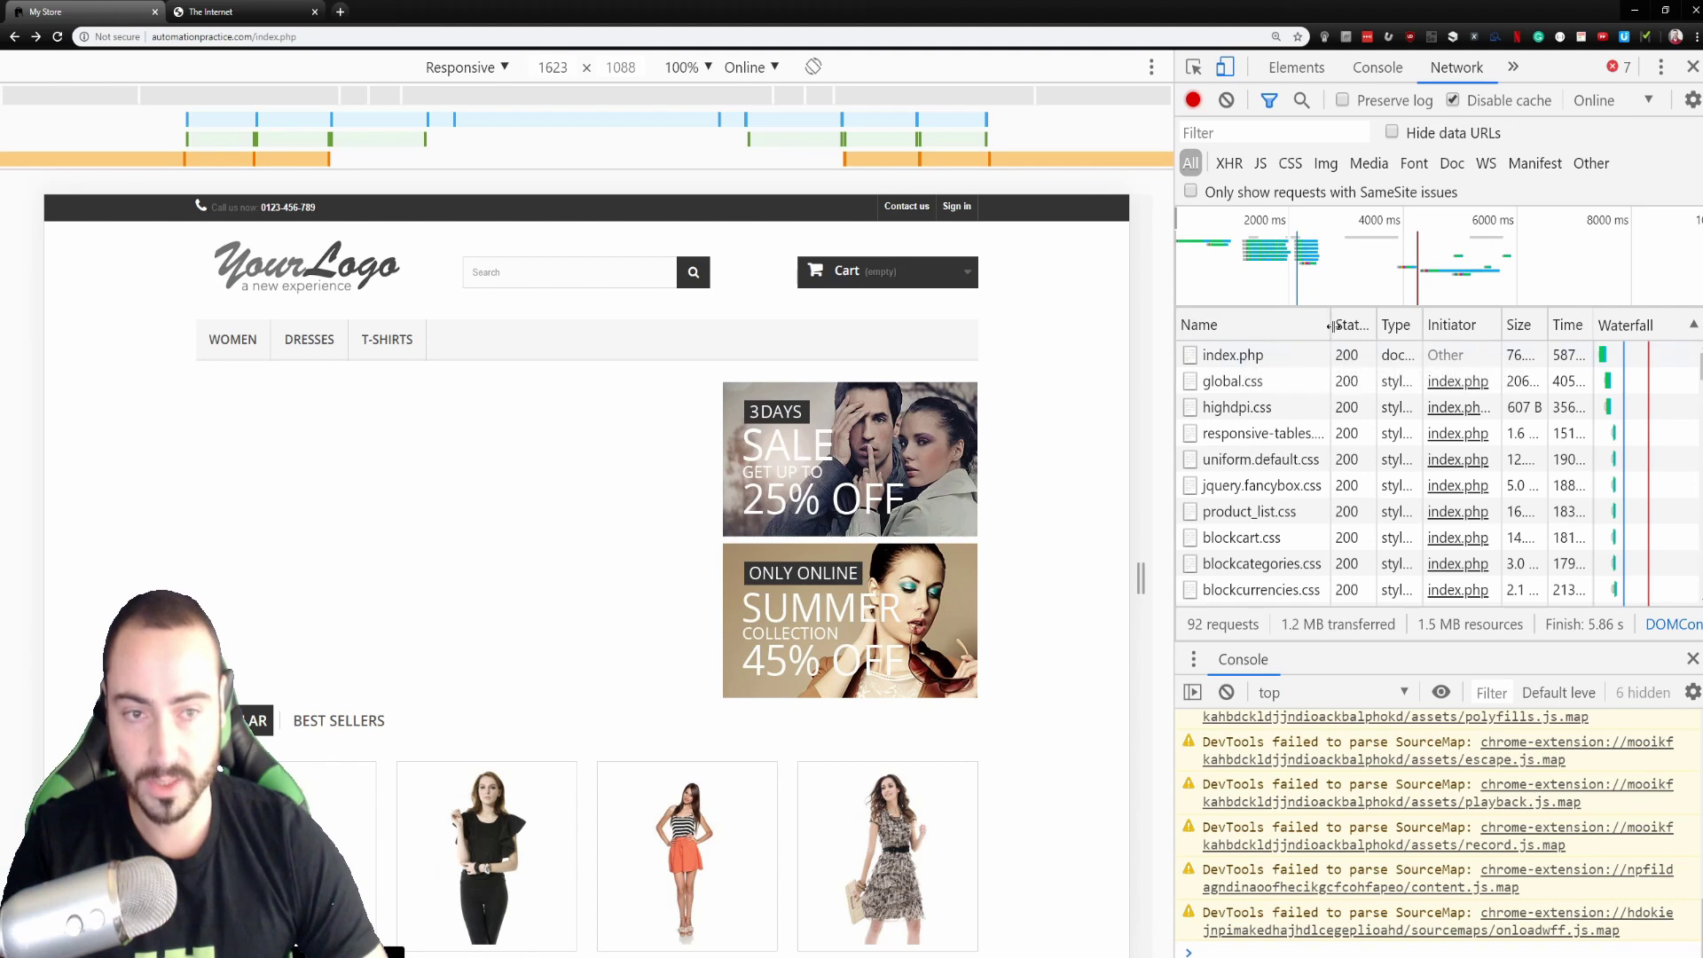
pyautogui.moveTo(1330, 325); pyautogui.dragTo(1263, 324)
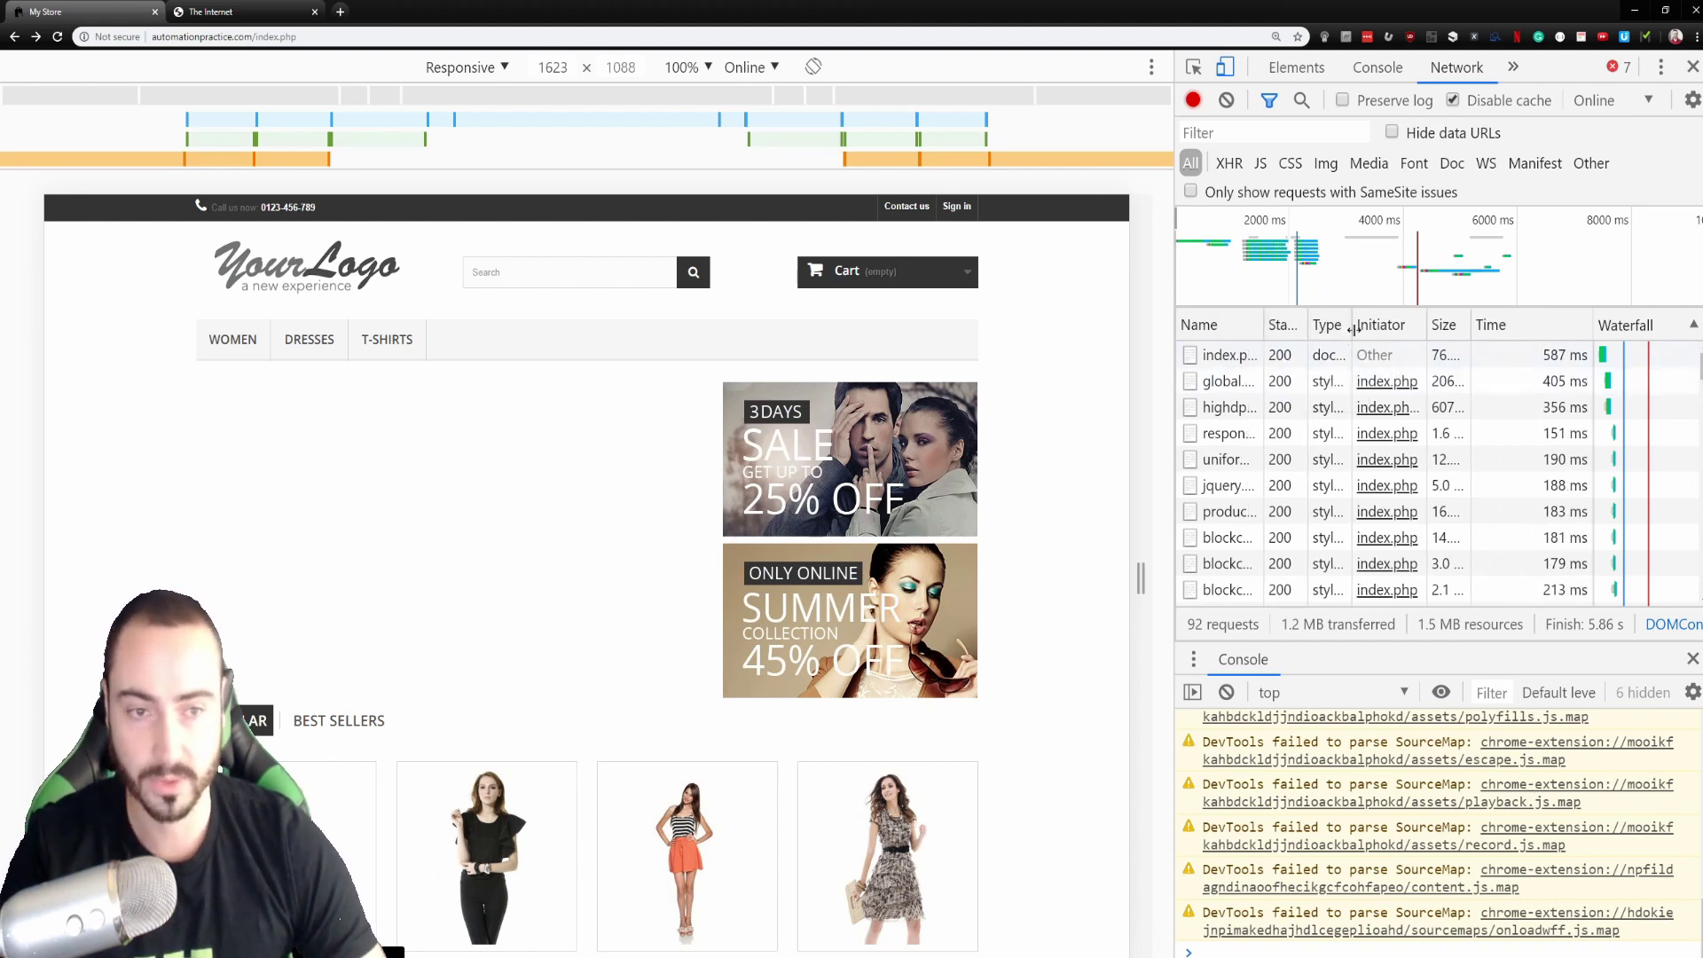
pyautogui.moveTo(1352, 325); pyautogui.dragTo(1401, 326)
# - Examine the status codes and resource types of the recorded requests and the related console errors
pyautogui.scroll(-10, 1277, 432)
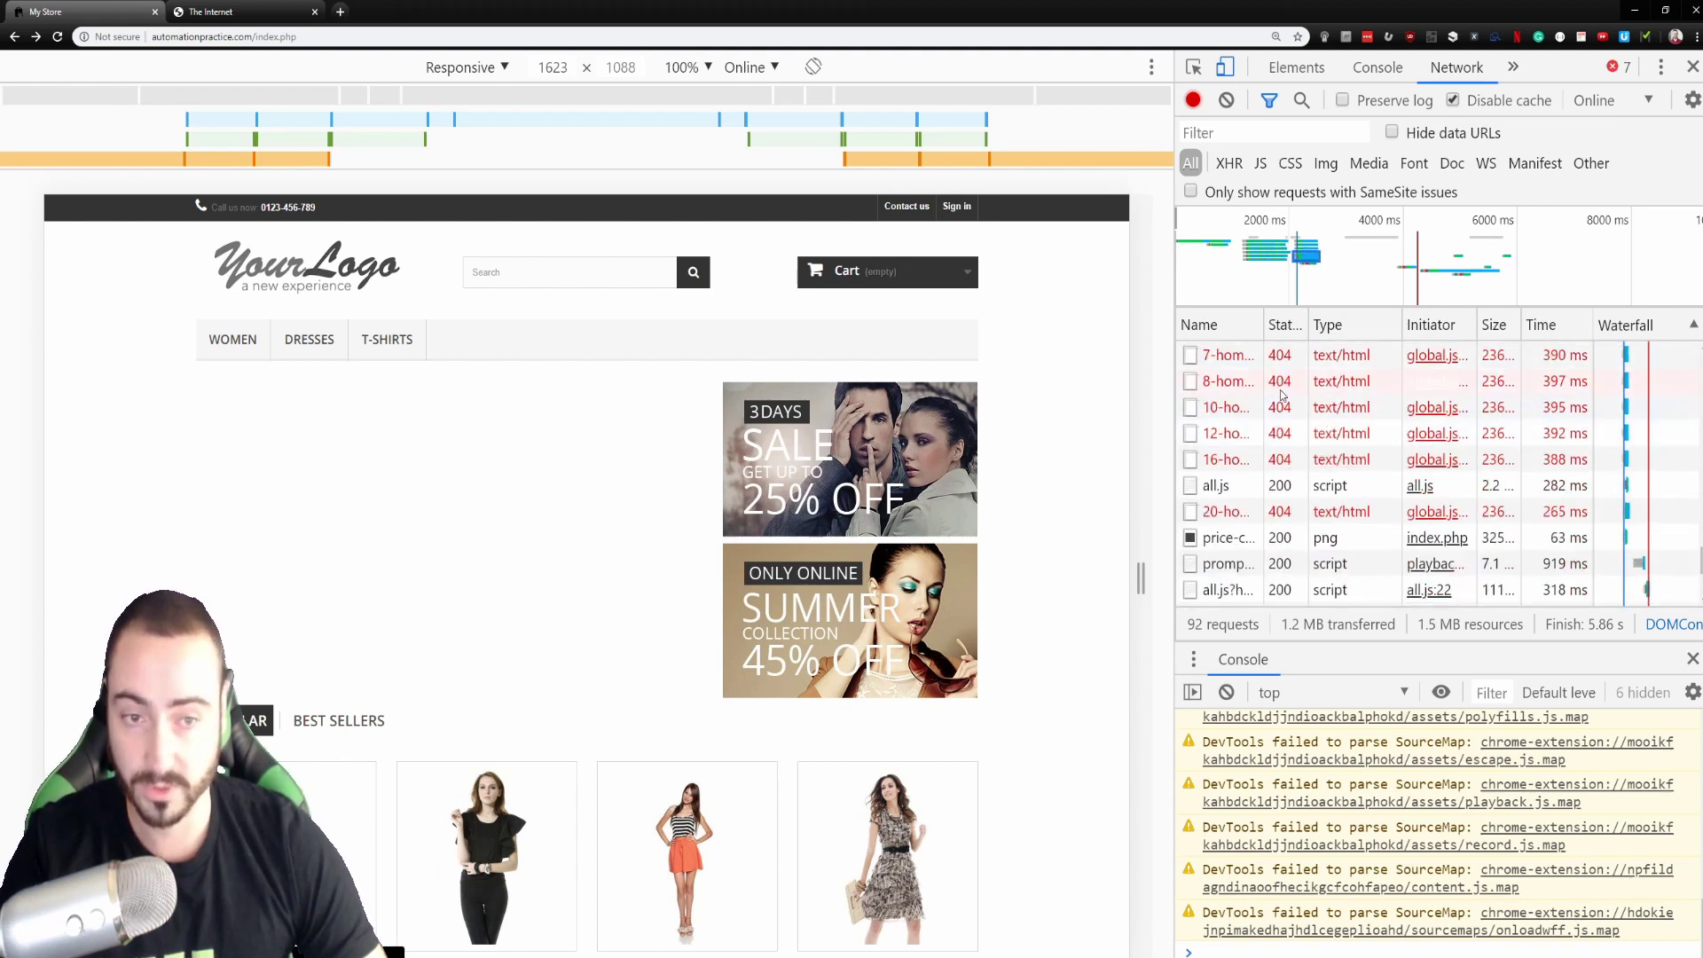
pyautogui.scroll(-5, 1284, 444)
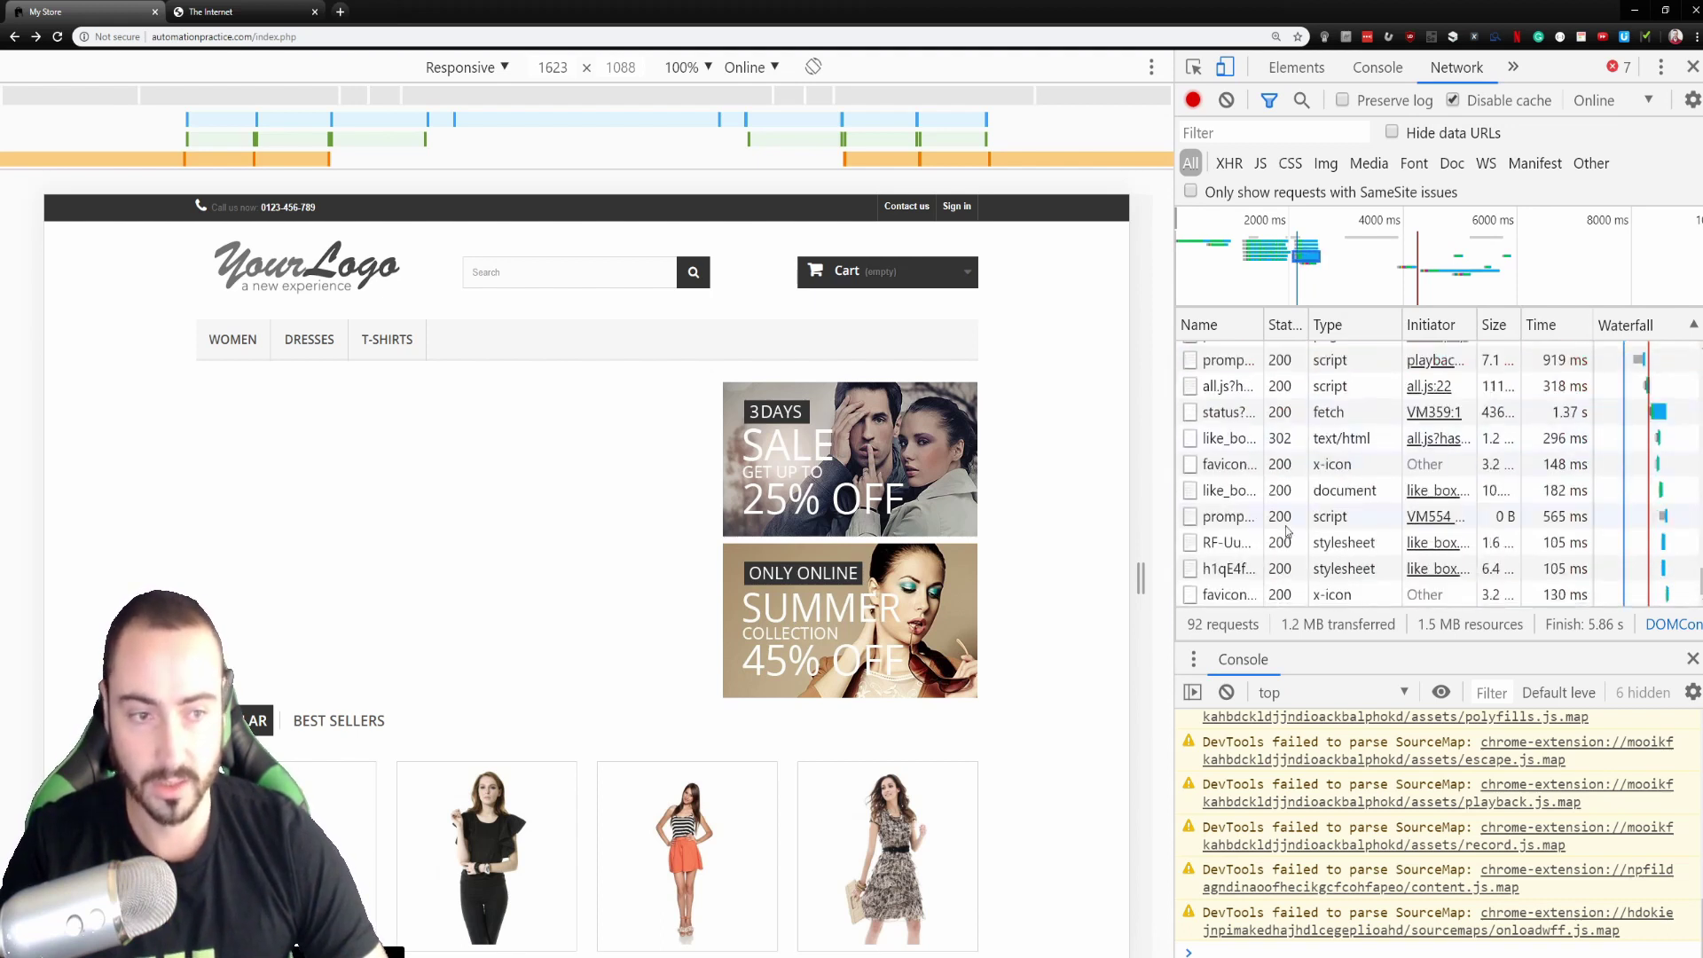
pyautogui.scroll(8, 1287, 531)
pyautogui.scroll(1, 1356, 834)
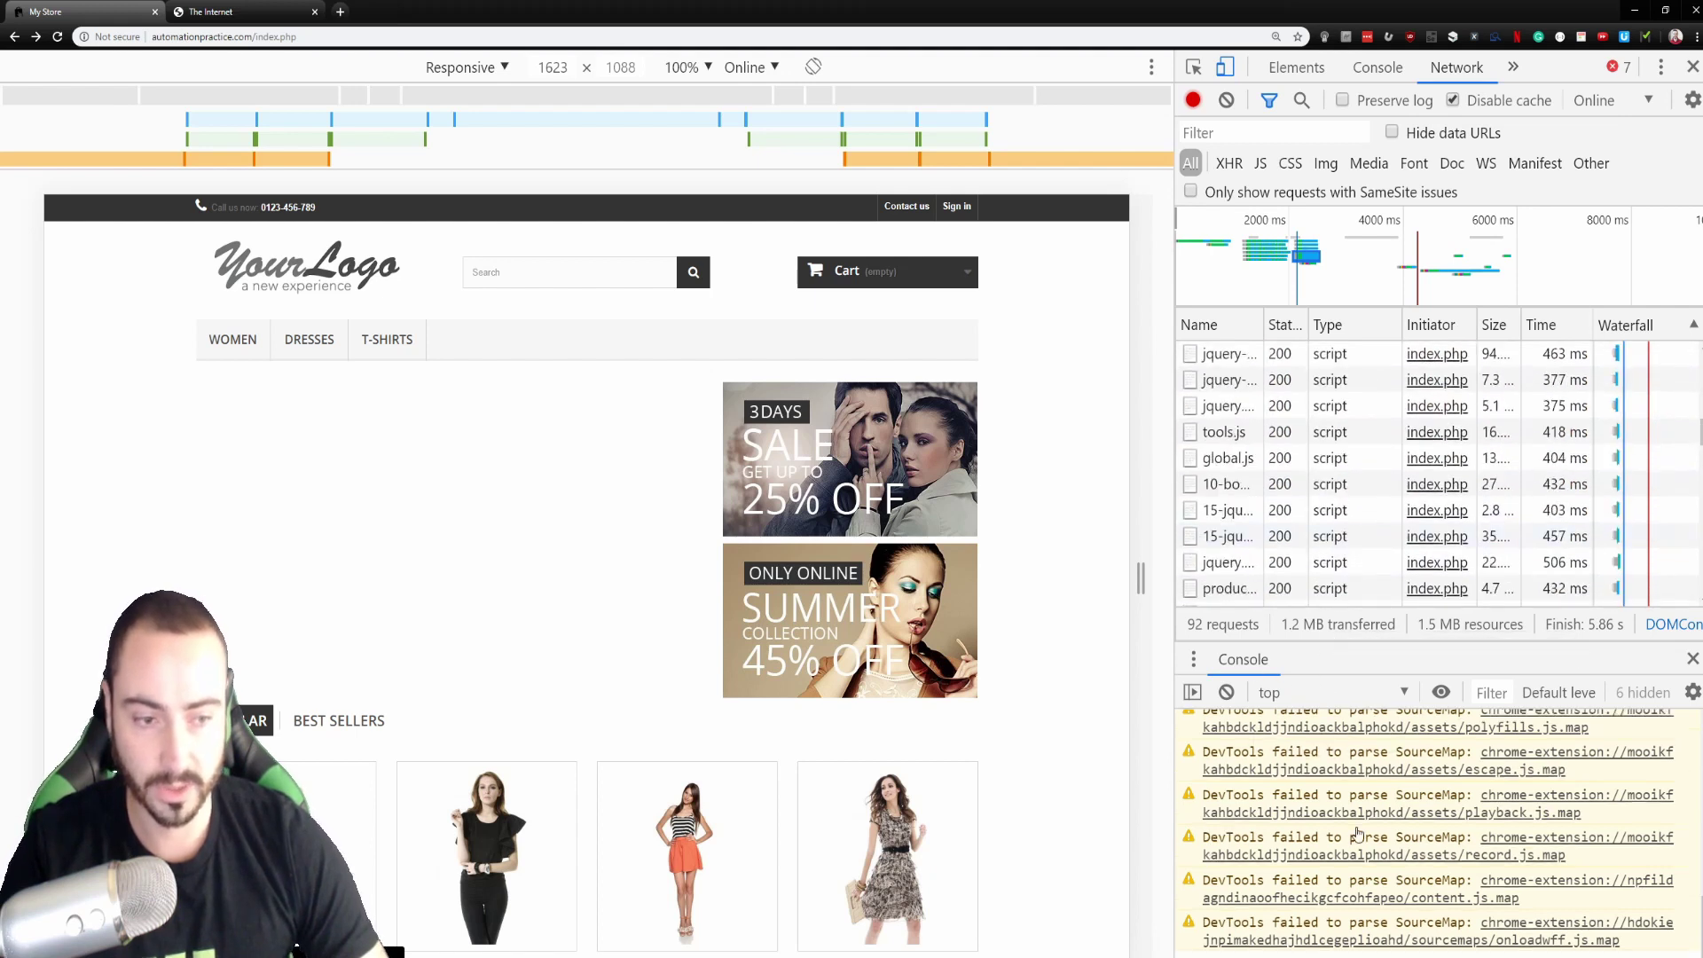
pyautogui.scroll(-5, 1357, 834)
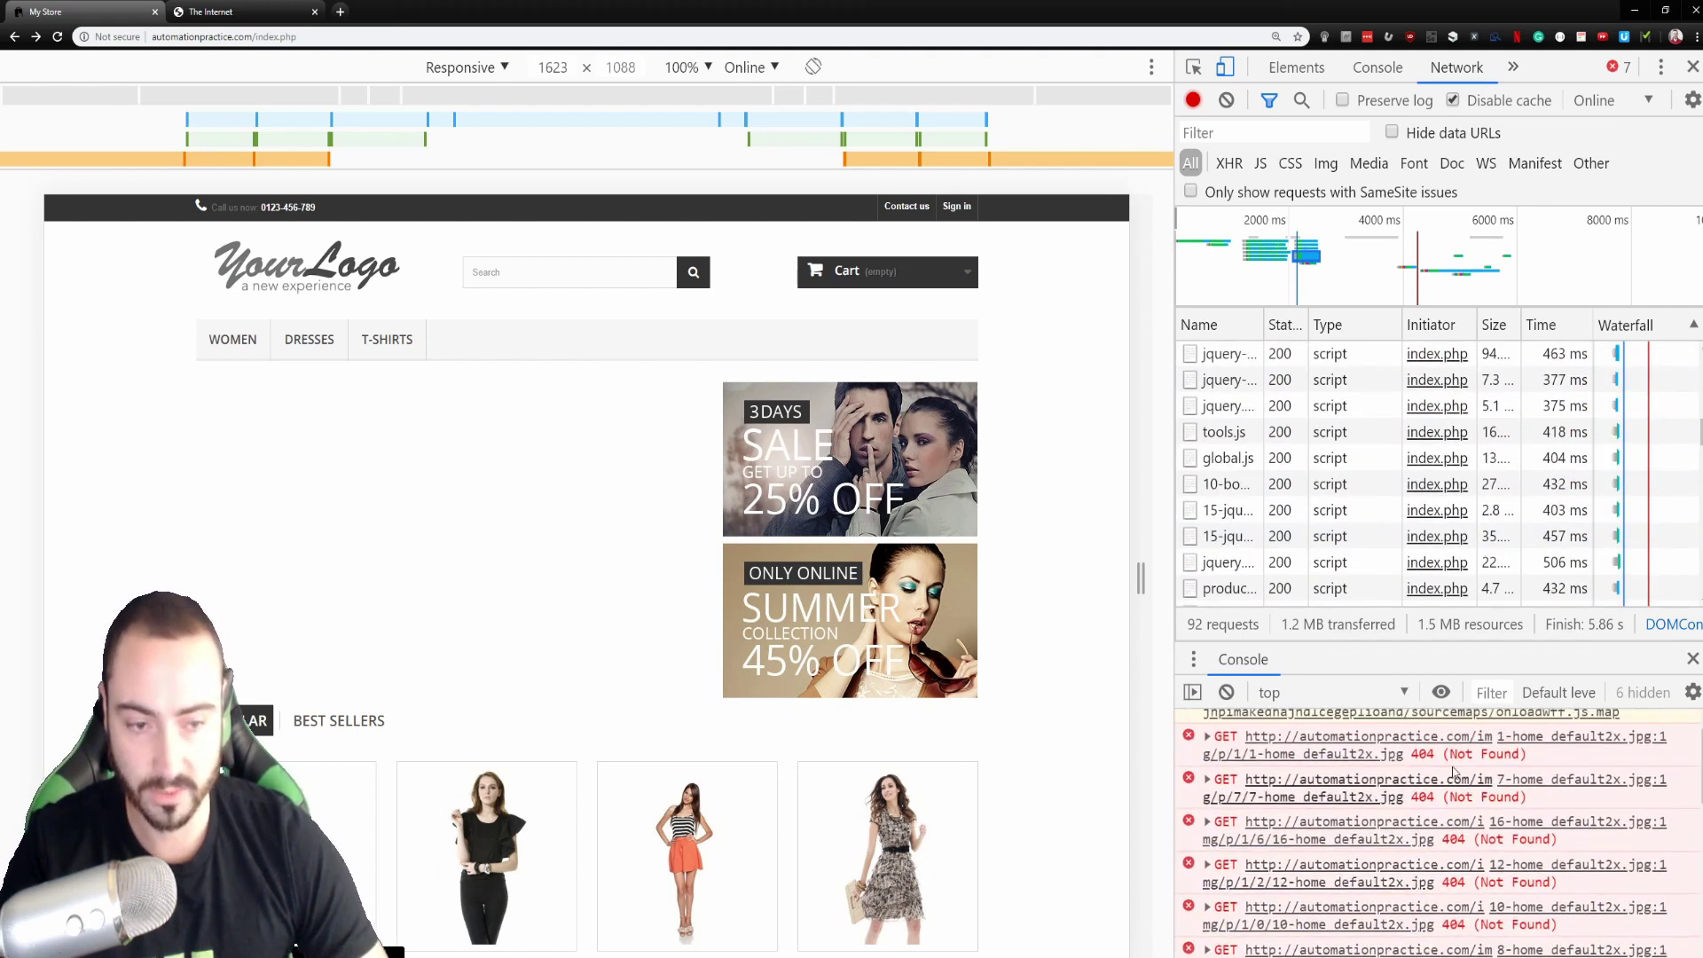
pyautogui.scroll(5, 1452, 773)
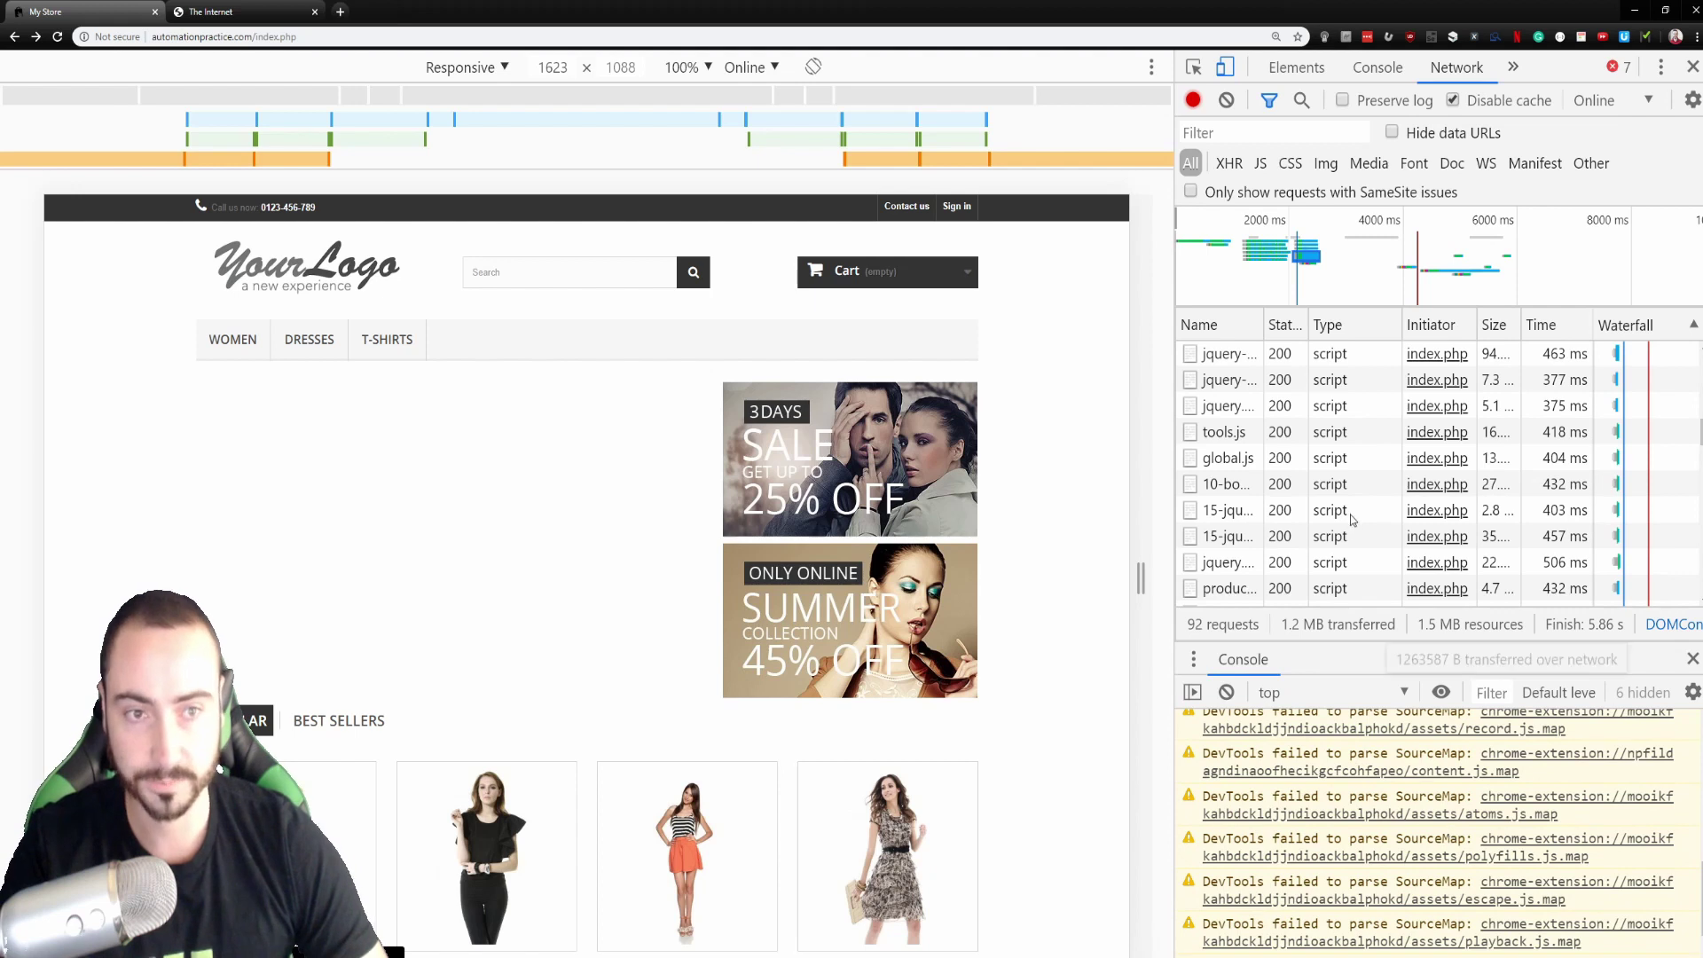
pyautogui.scroll(5, 1398, 444)
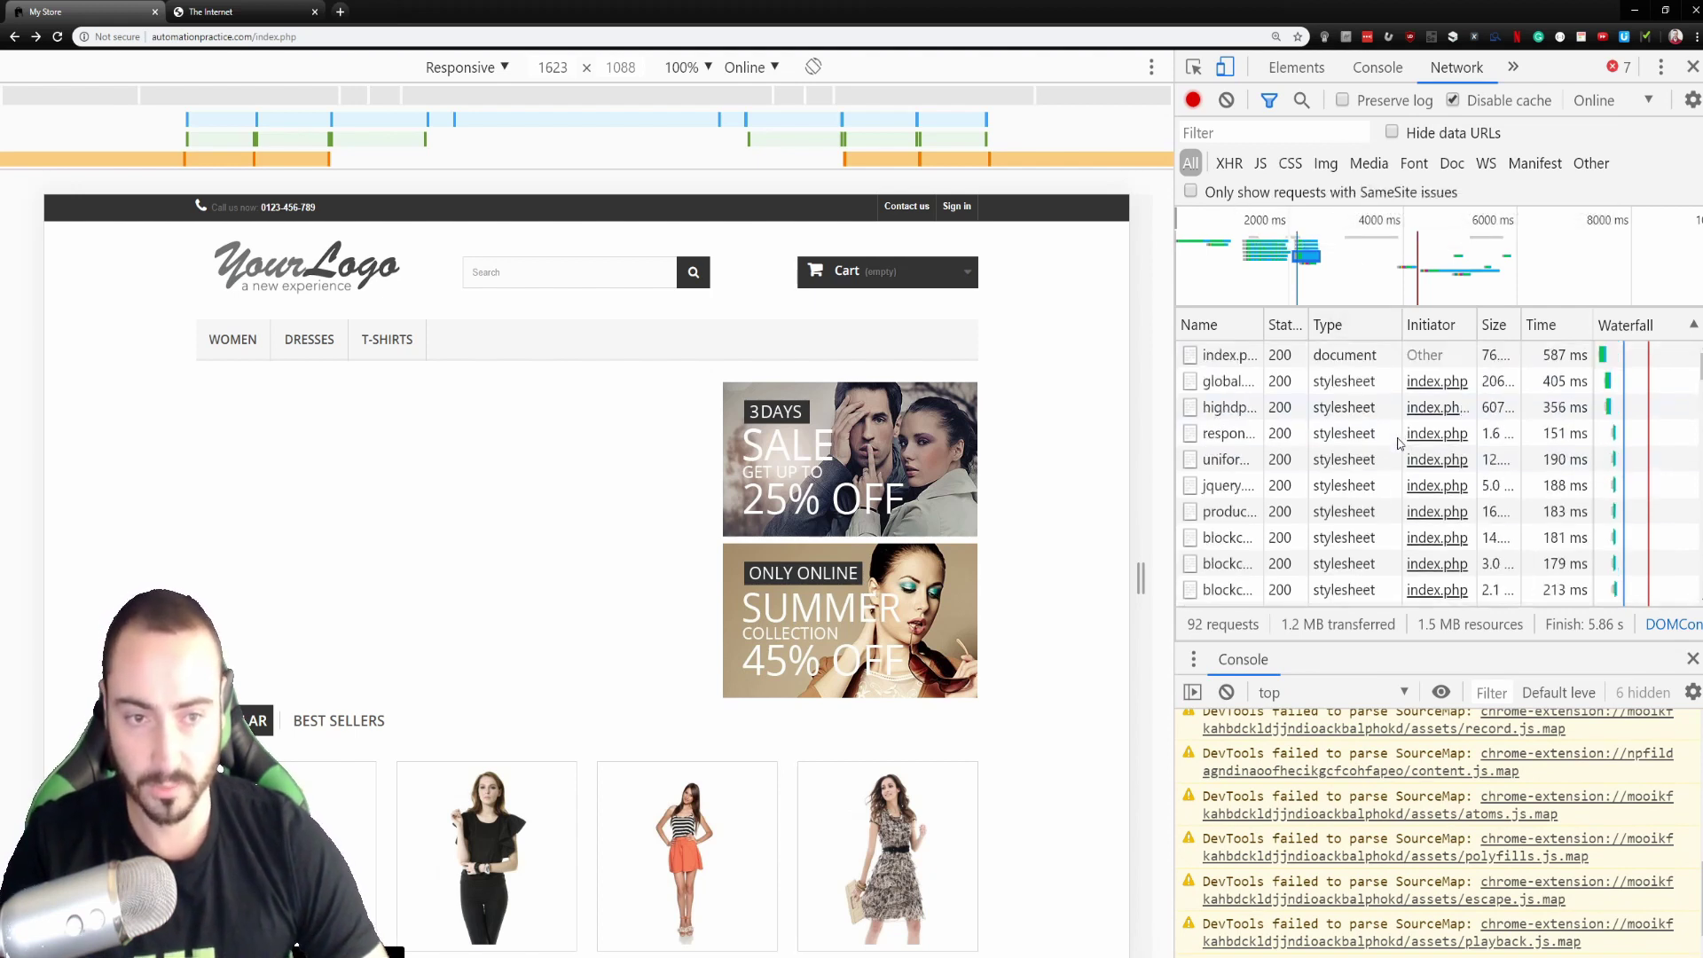
# - Adjust the Size and Time columns to examine the transfer size and load time of the recorded requests
pyautogui.moveTo(1520, 325); pyautogui.dragTo(1558, 325)
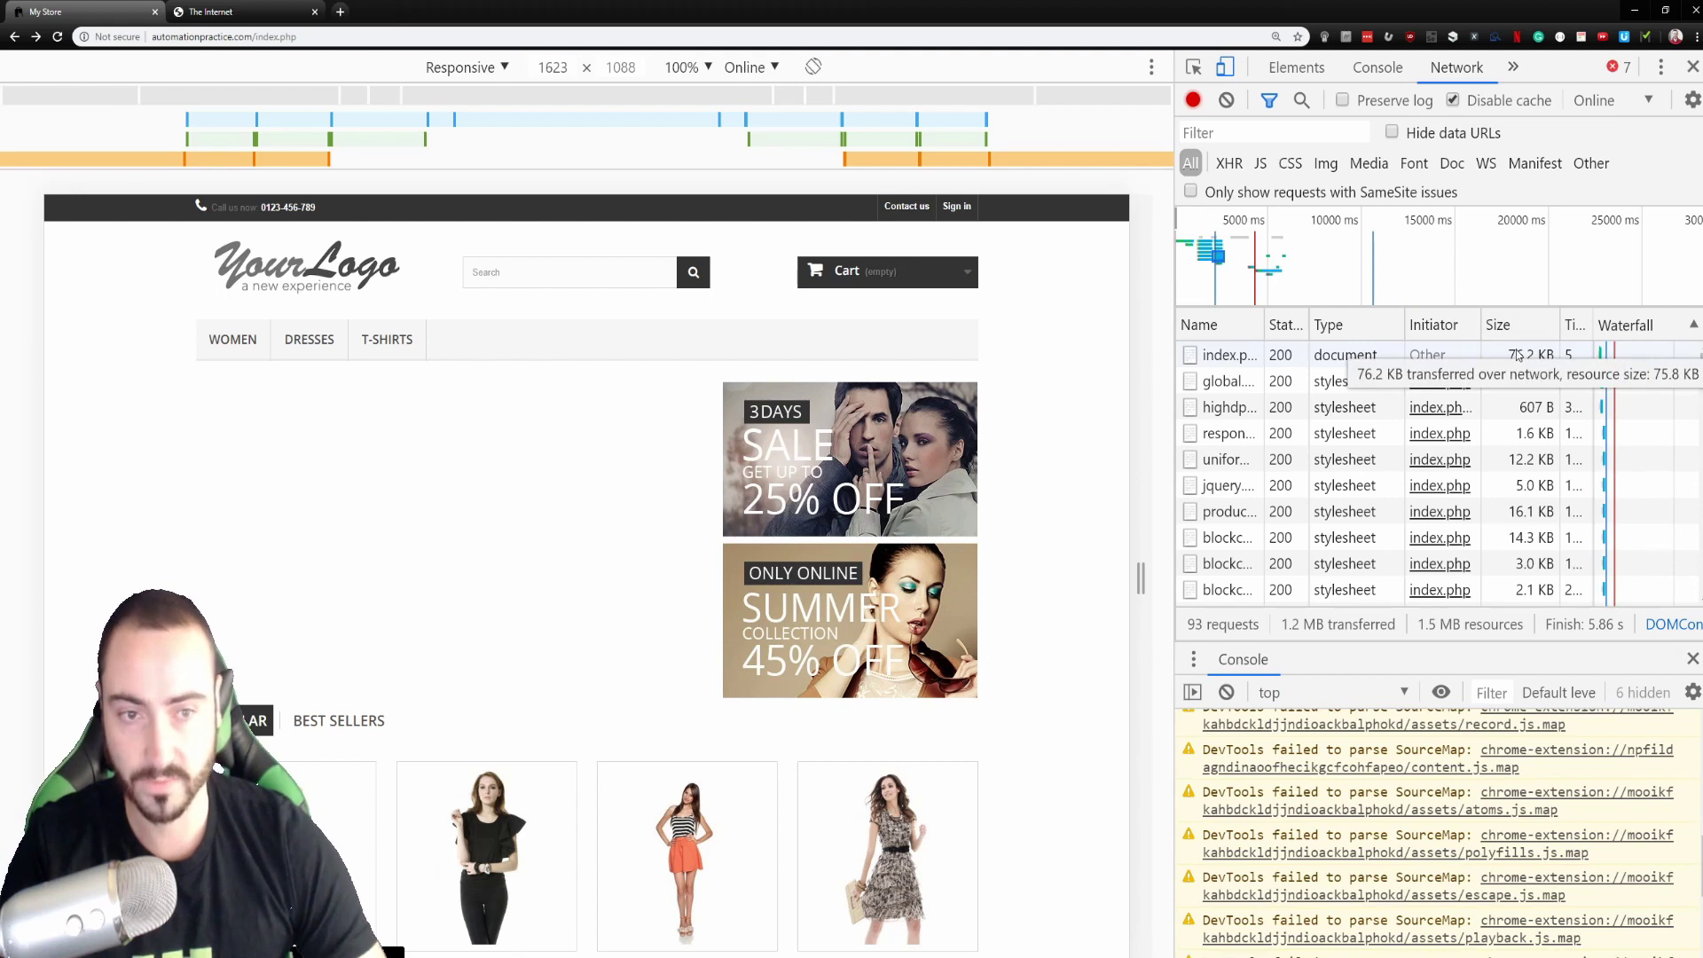
pyautogui.moveTo(1561, 324); pyautogui.dragTo(1507, 325)
pyautogui.scroll(-10, 1565, 444)
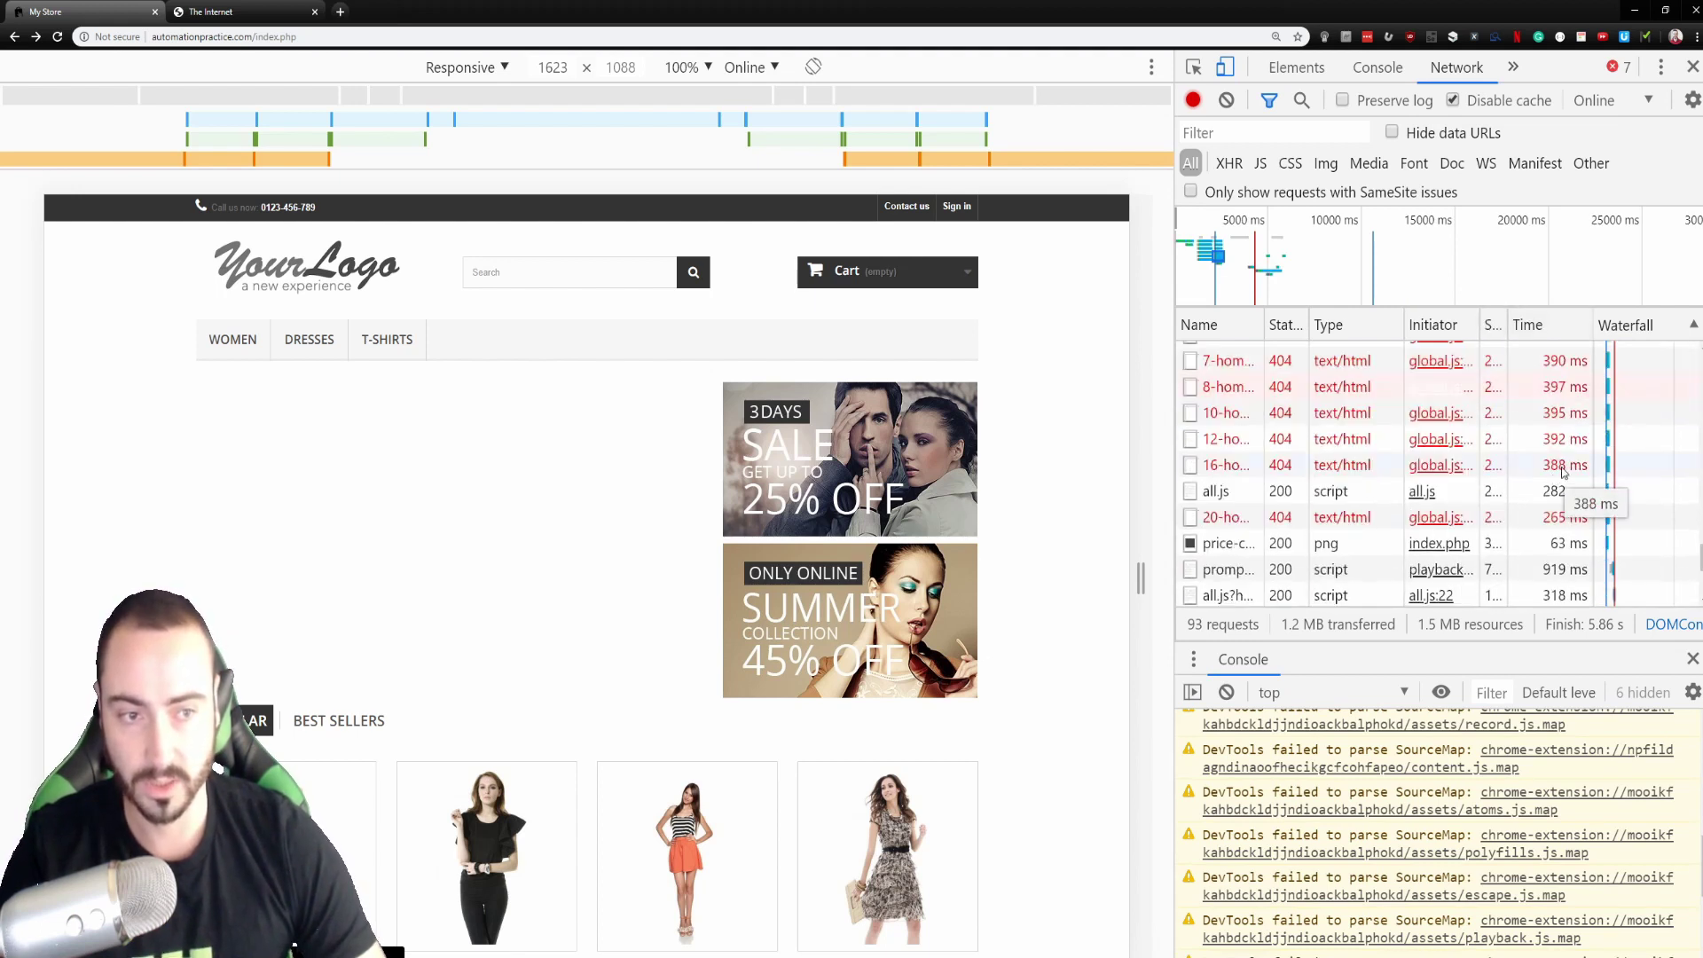
pyautogui.scroll(5, 1557, 403)
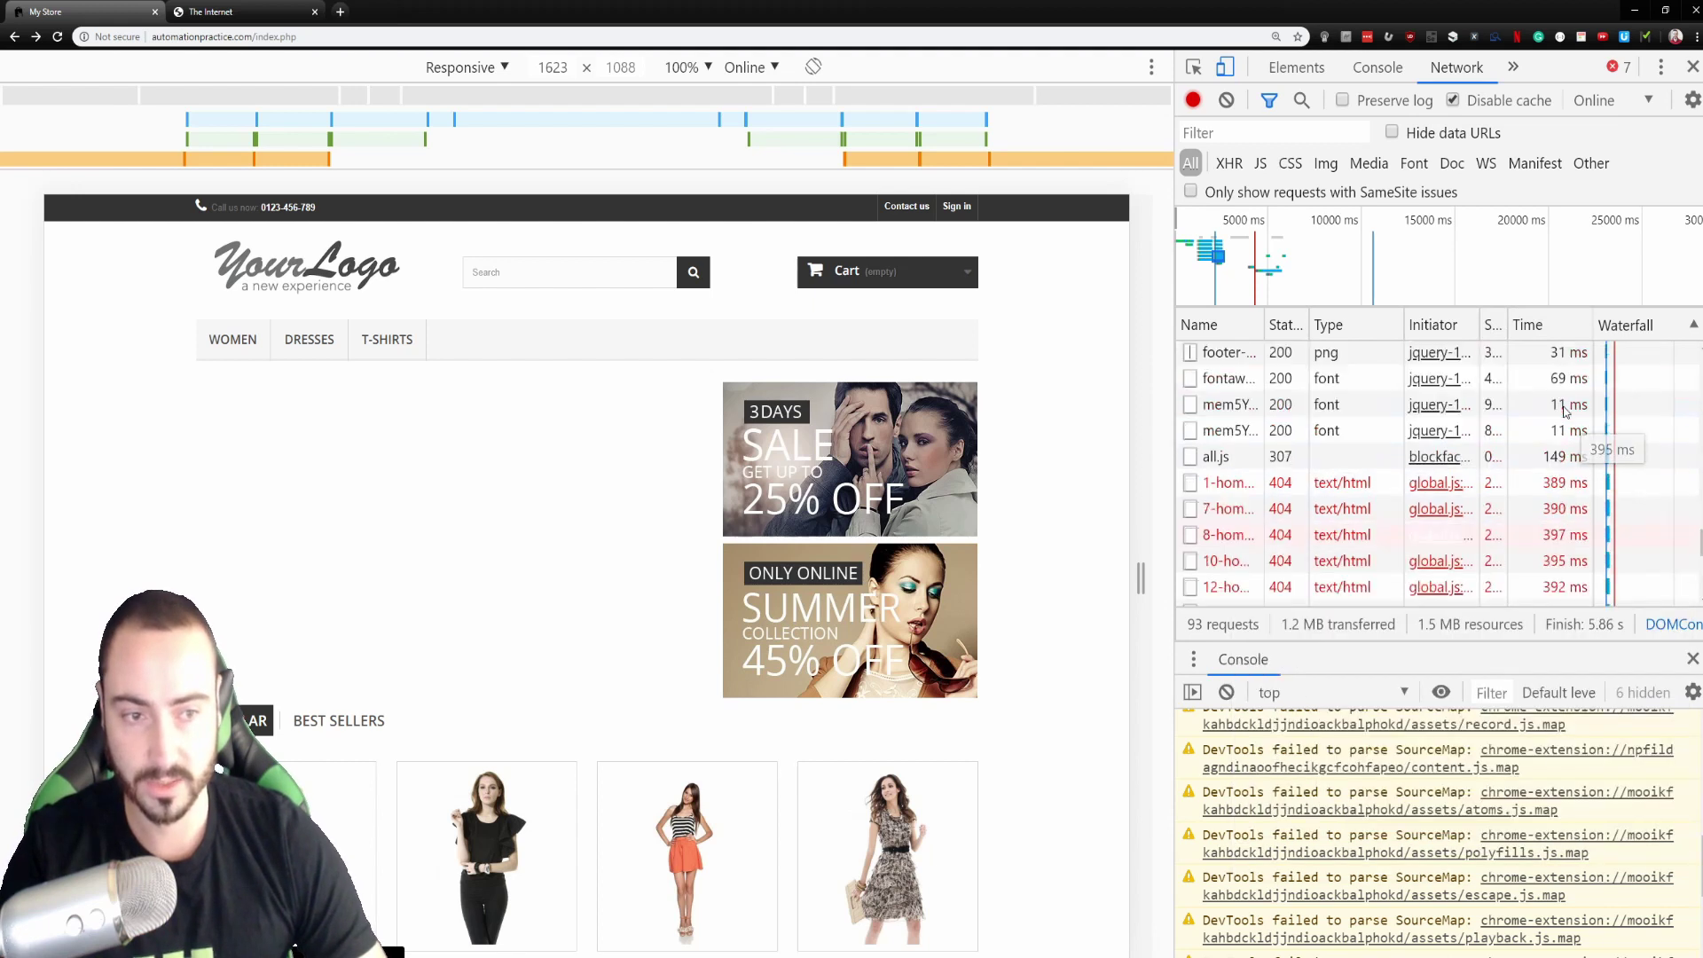
# - Widen the Waterfall column of the network request list and return to the first requests
pyautogui.moveTo(1594, 362)
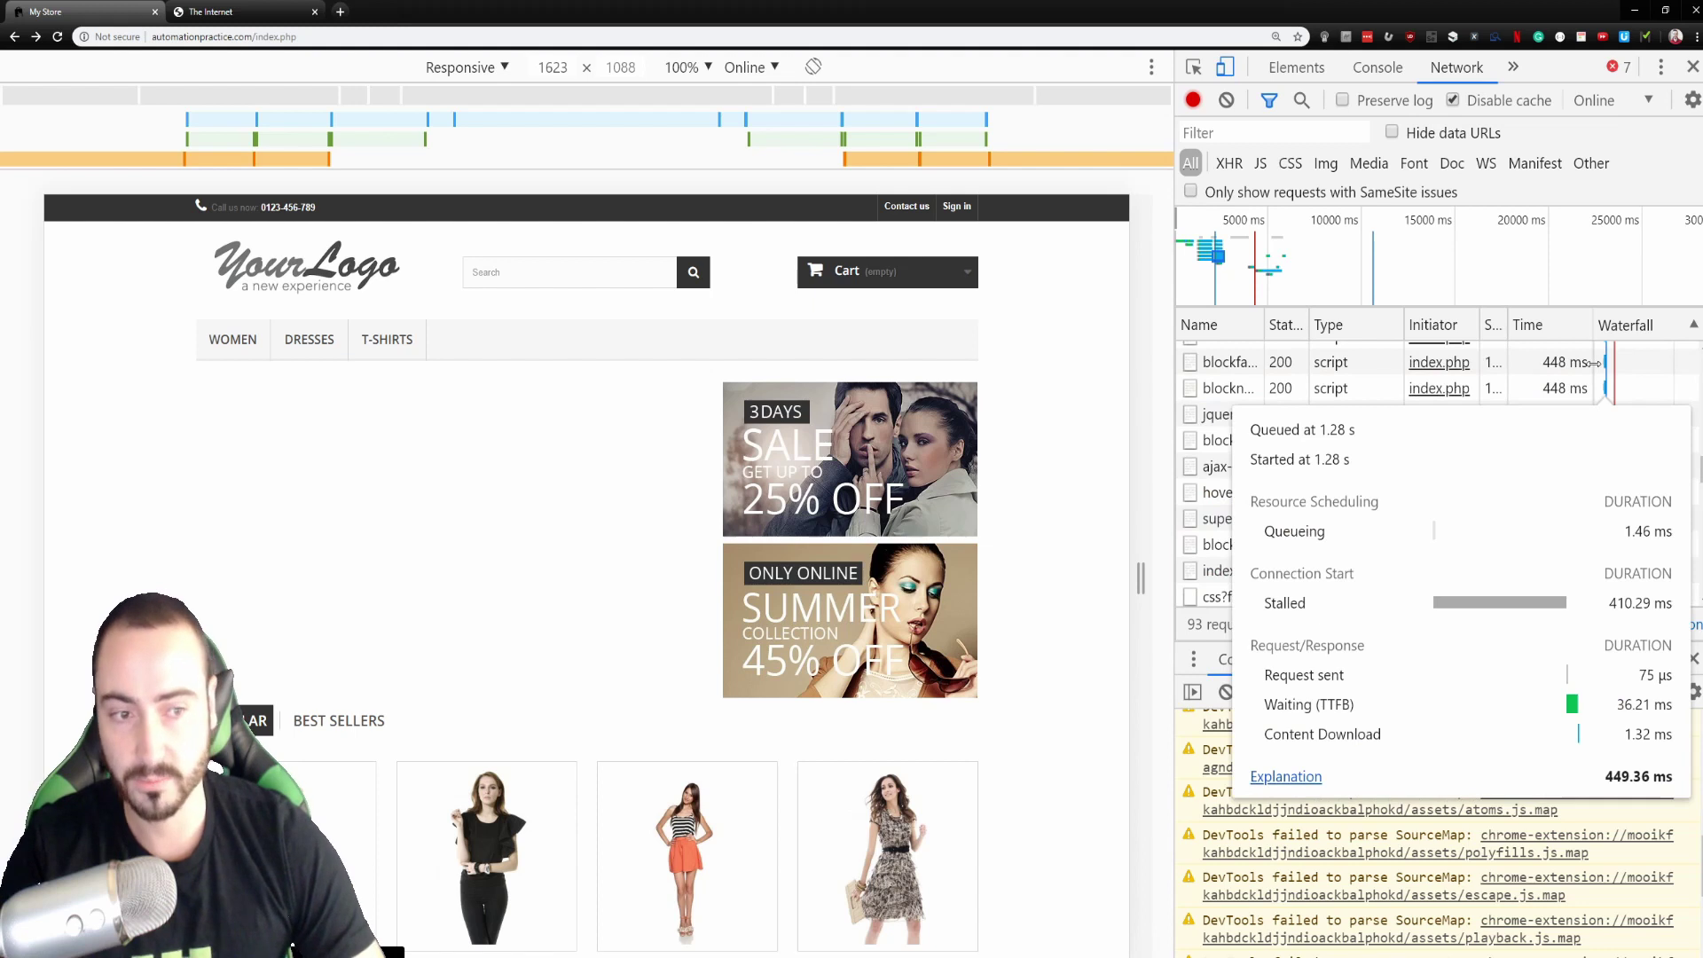
pyautogui.moveTo(1594, 363); pyautogui.dragTo(1490, 364)
pyautogui.scroll(3, 1516, 374)
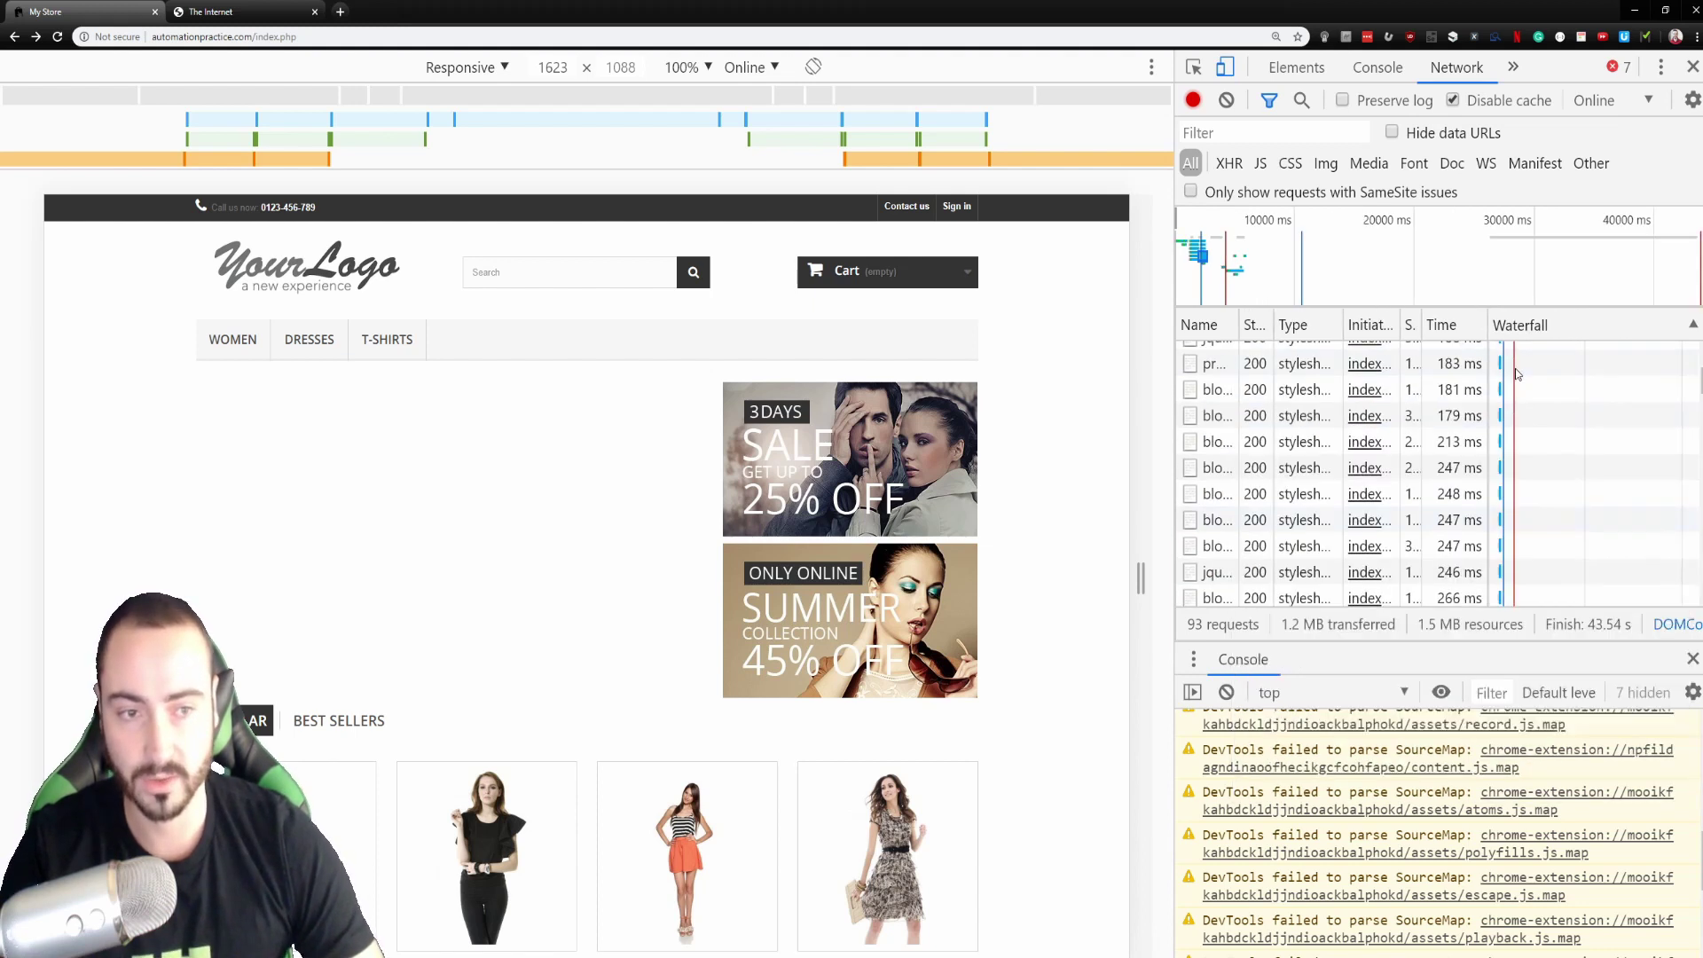
pyautogui.scroll(3, 1516, 374)
# - Limit the network timeline to the start of the page load and inspect the first document request's timing breakdown
pyautogui.moveTo(1182, 222)
pyautogui.mouseDown()
pyautogui.moveTo(1259, 220)
pyautogui.moveTo(1190, 221)
pyautogui.mouseUp()
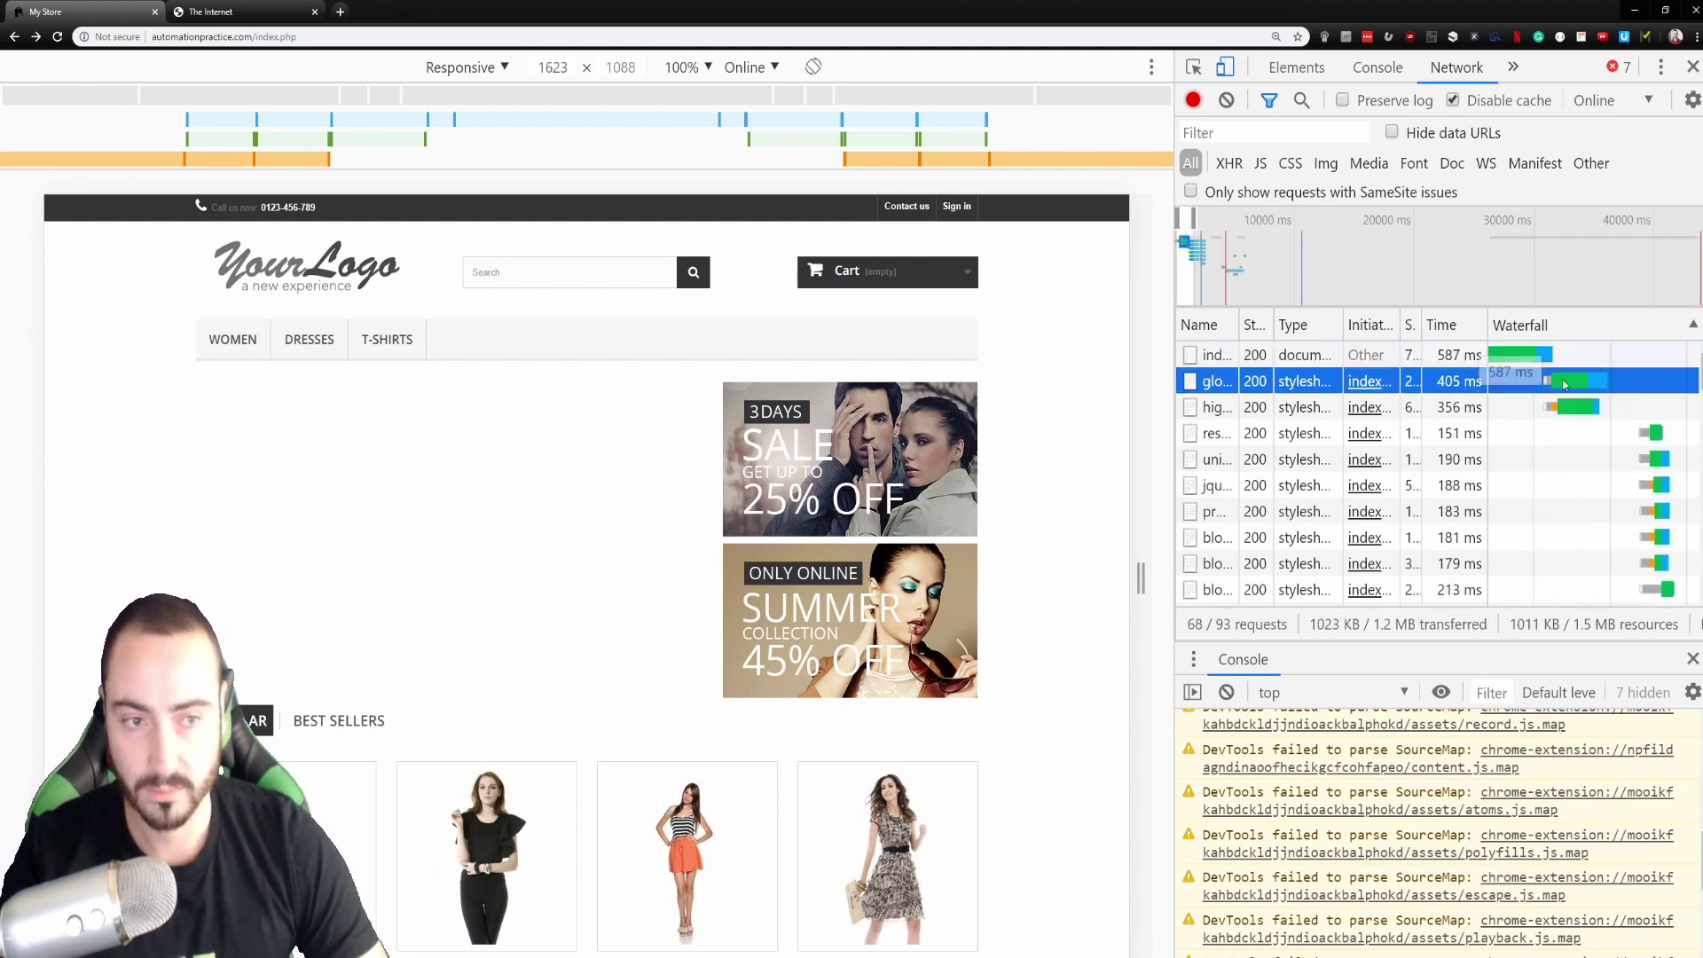
pyautogui.moveTo(1517, 358)
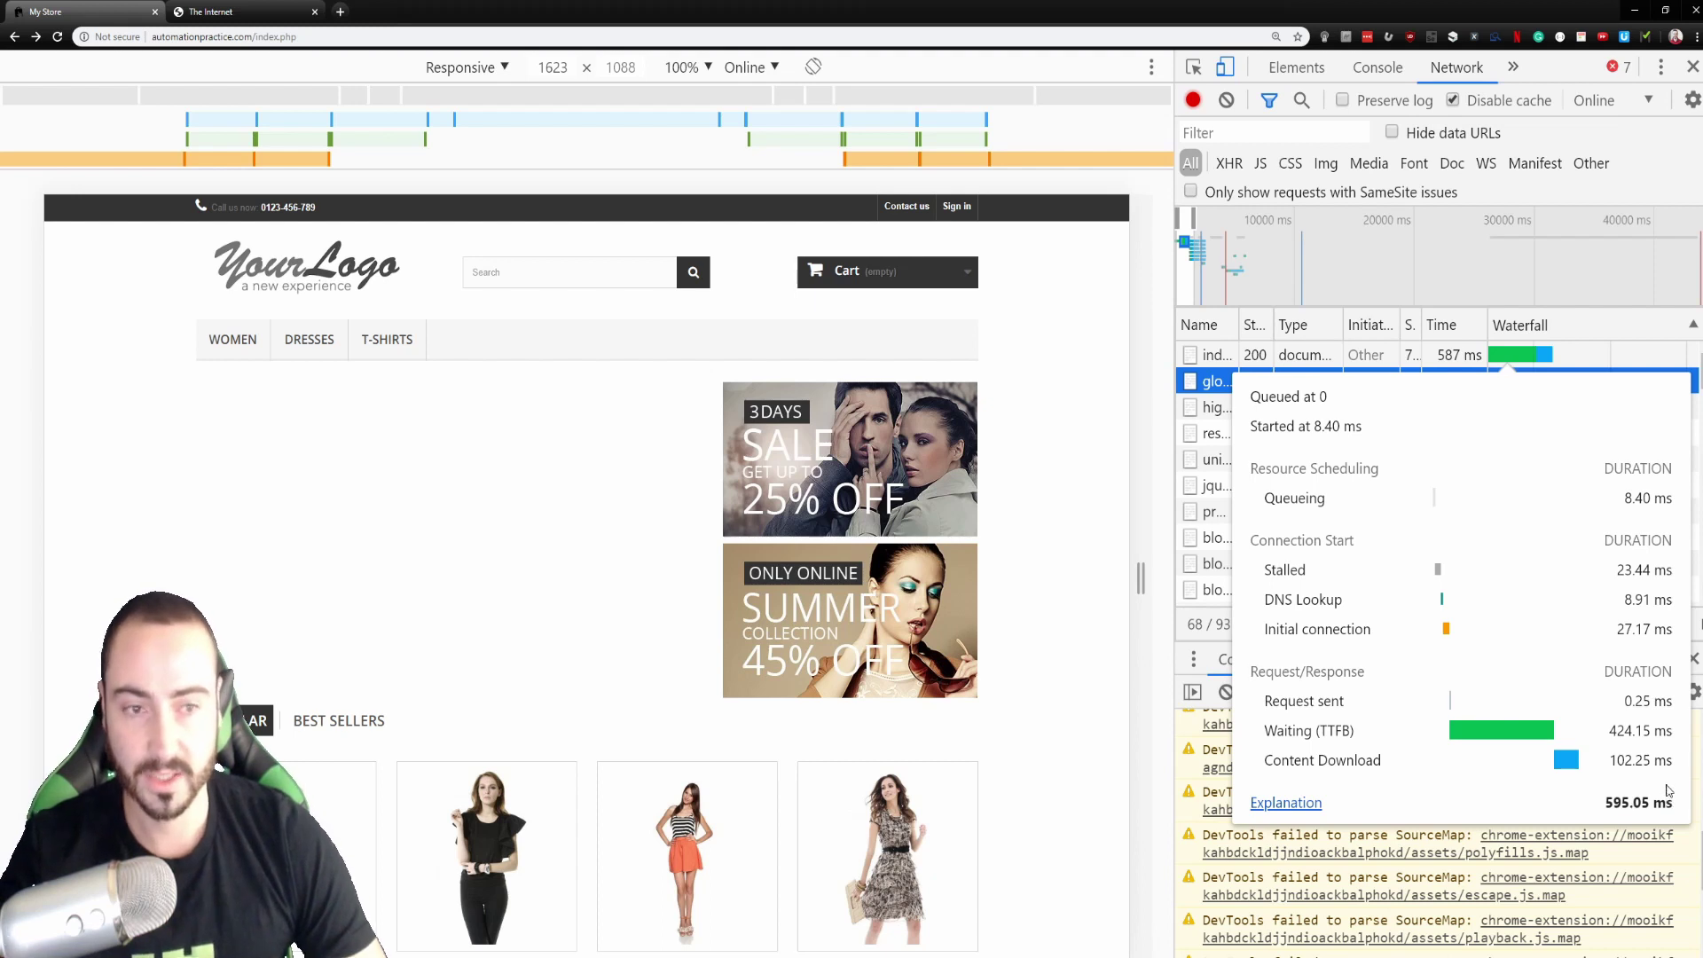
pyautogui.scroll(-10, 1566, 407)
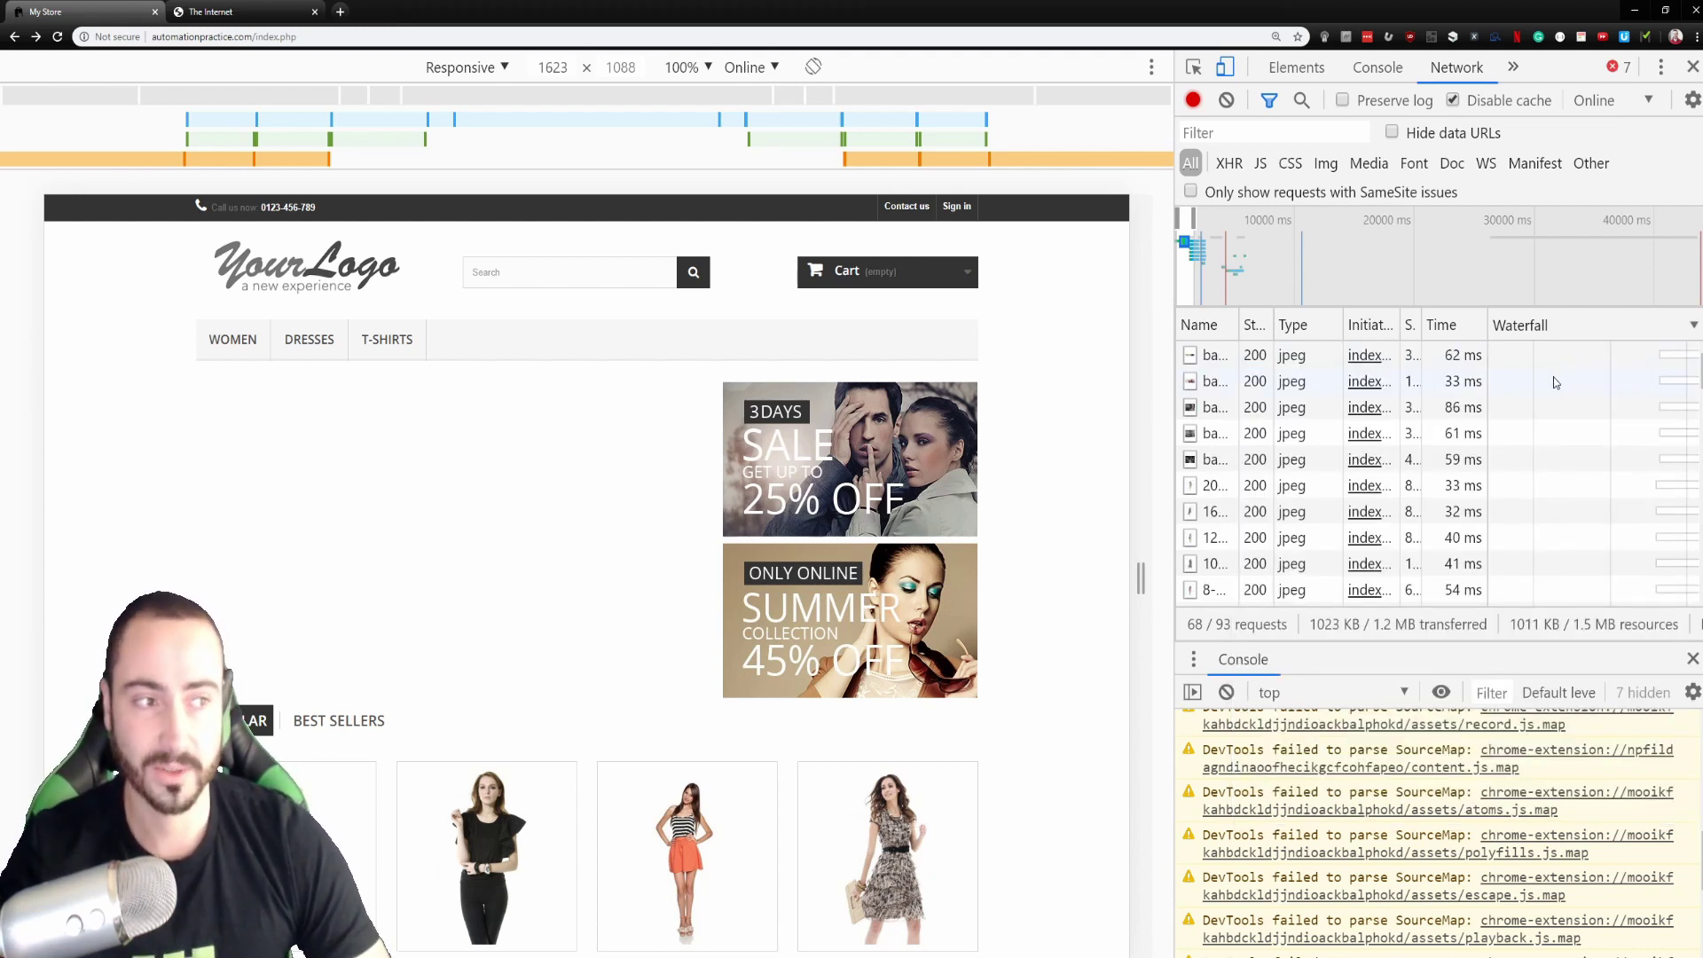
# - Open the Audits tool and set the audit device to Desktop
pyautogui.click(1512, 66)
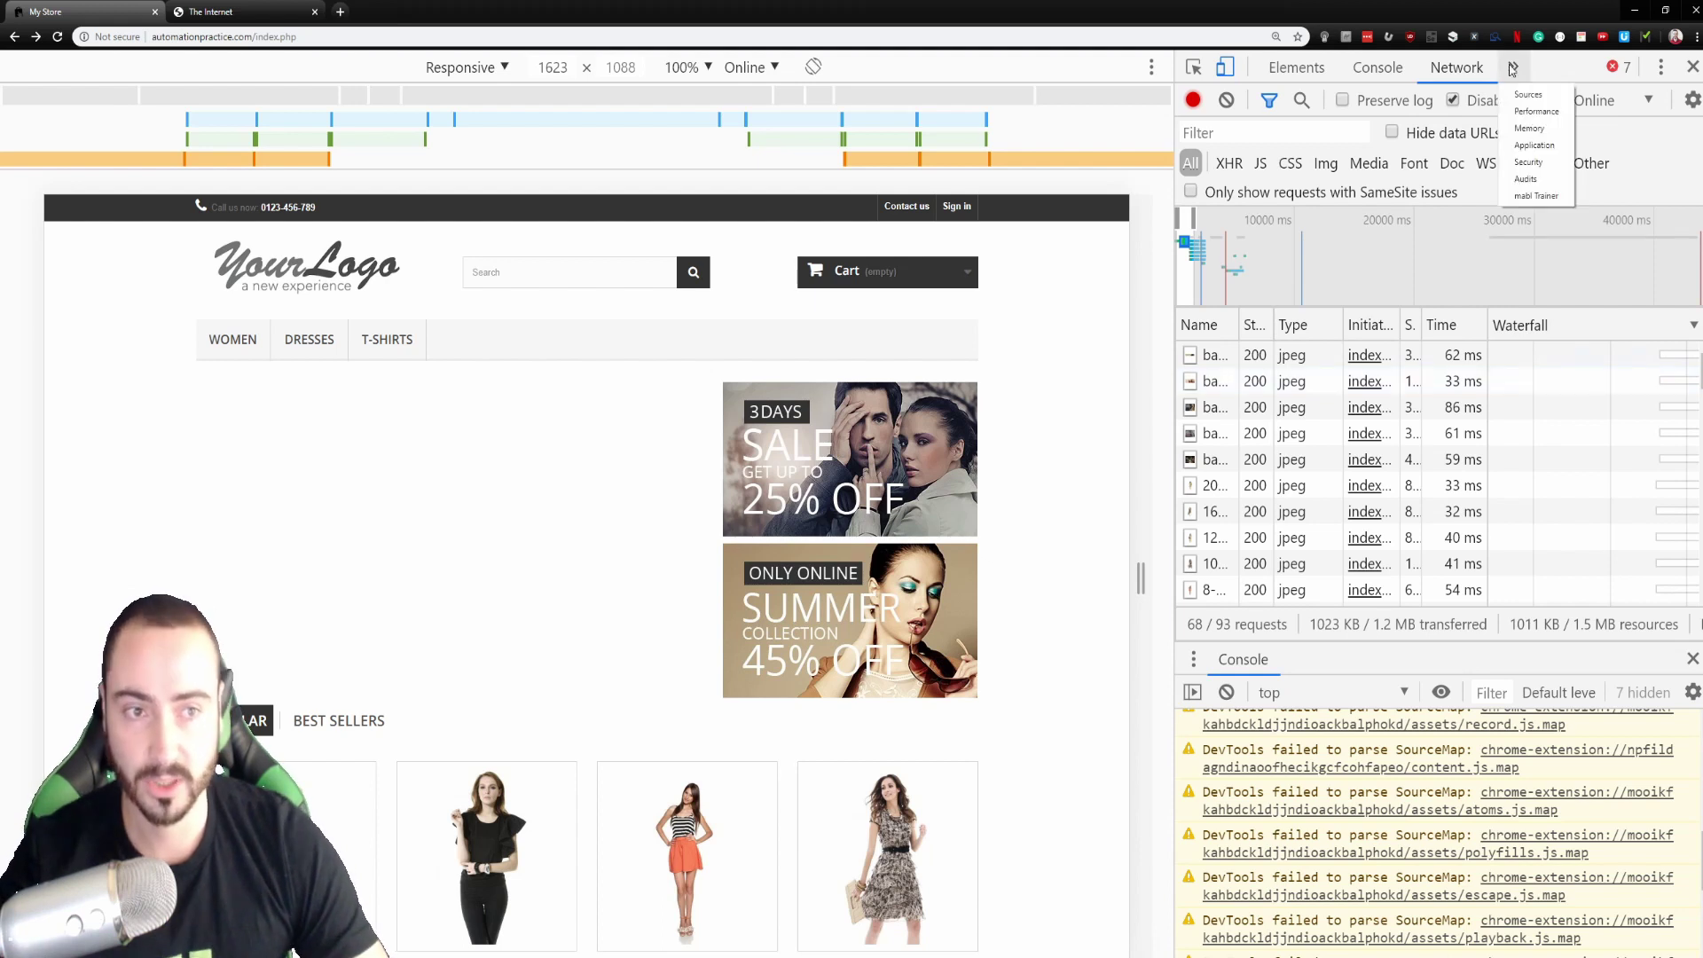
pyautogui.click(1552, 71)
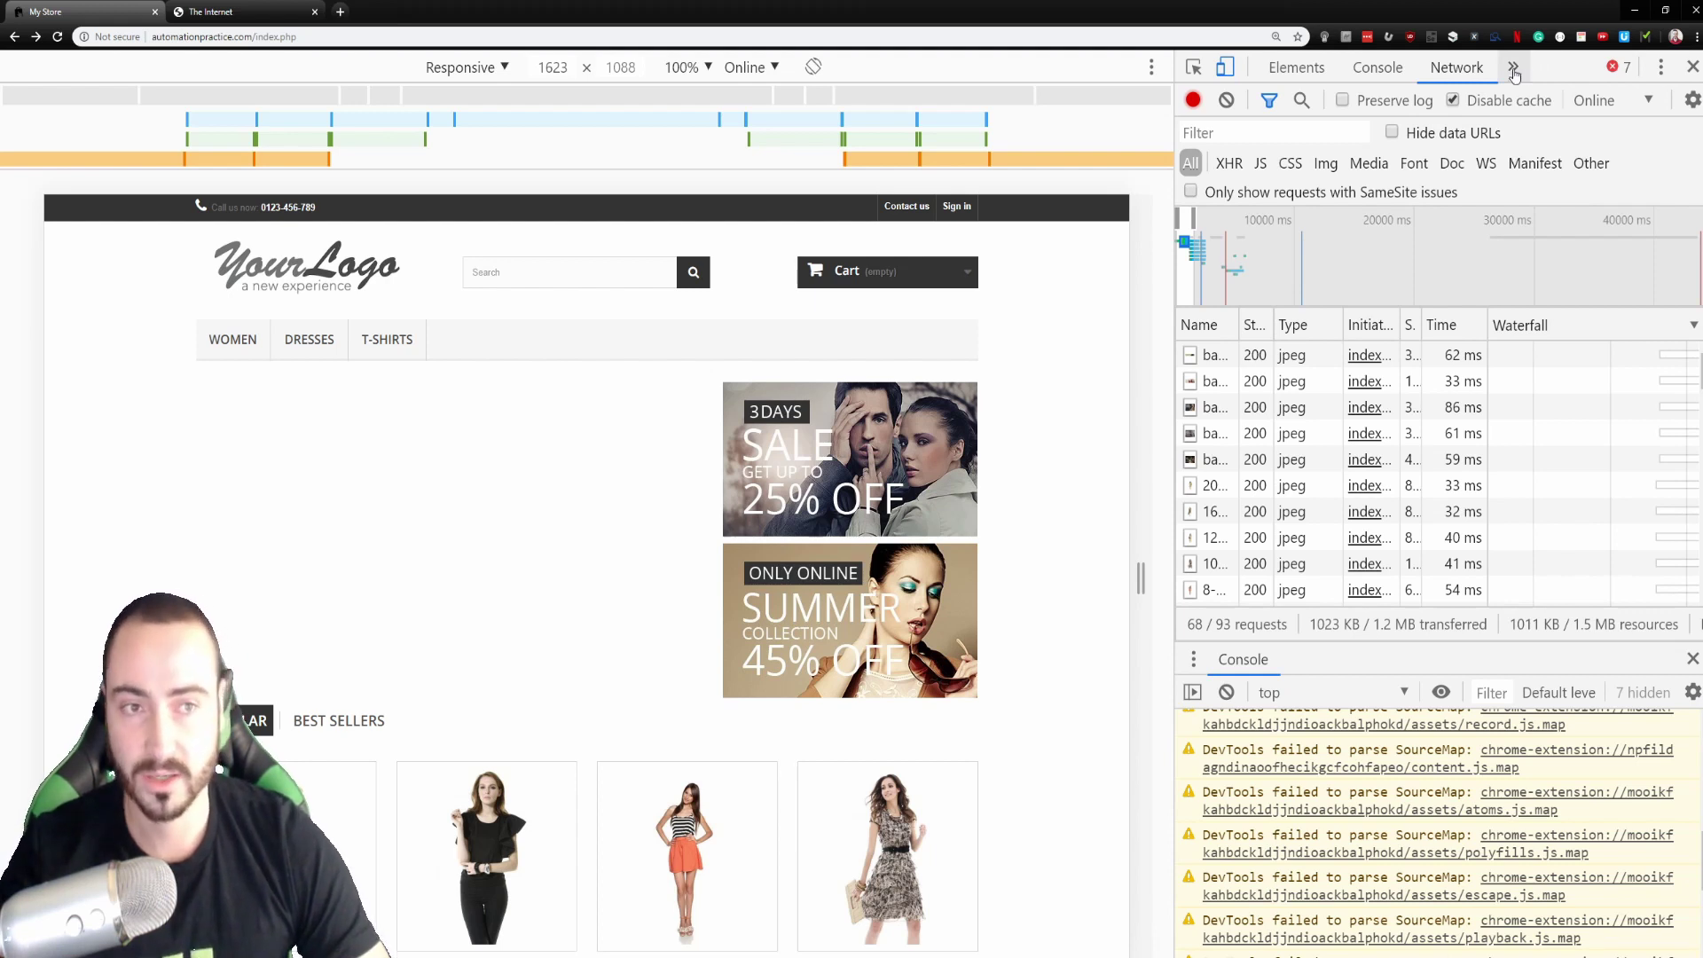
pyautogui.click(1514, 71)
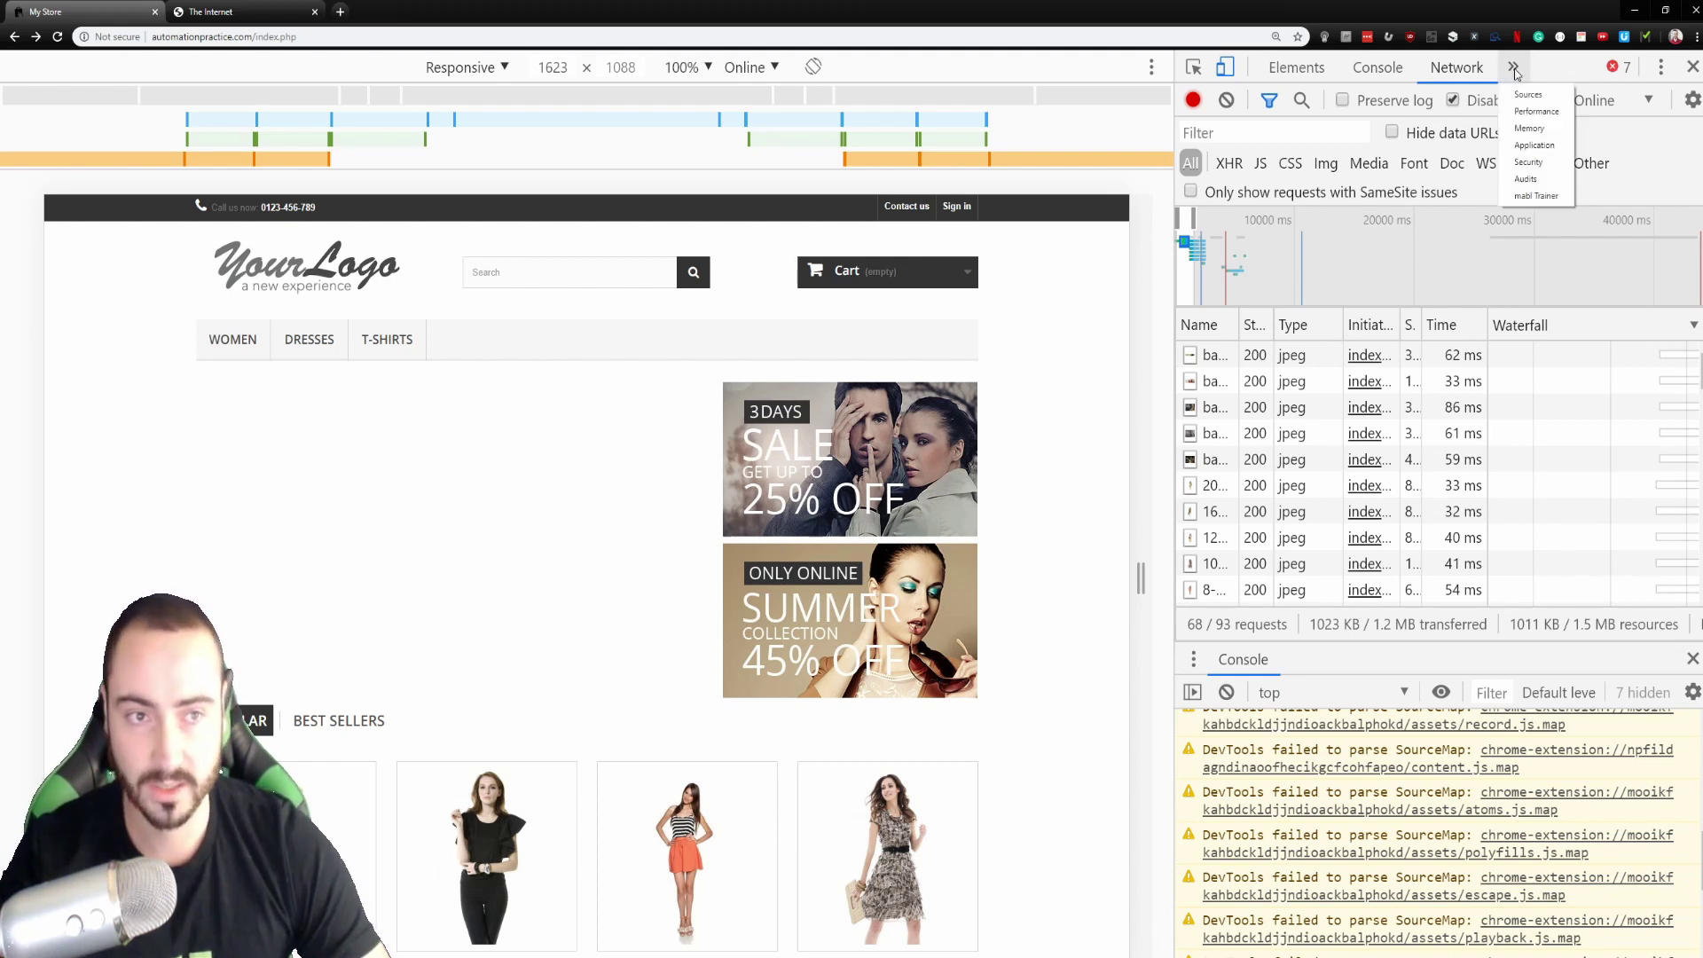
pyautogui.click(1538, 180)
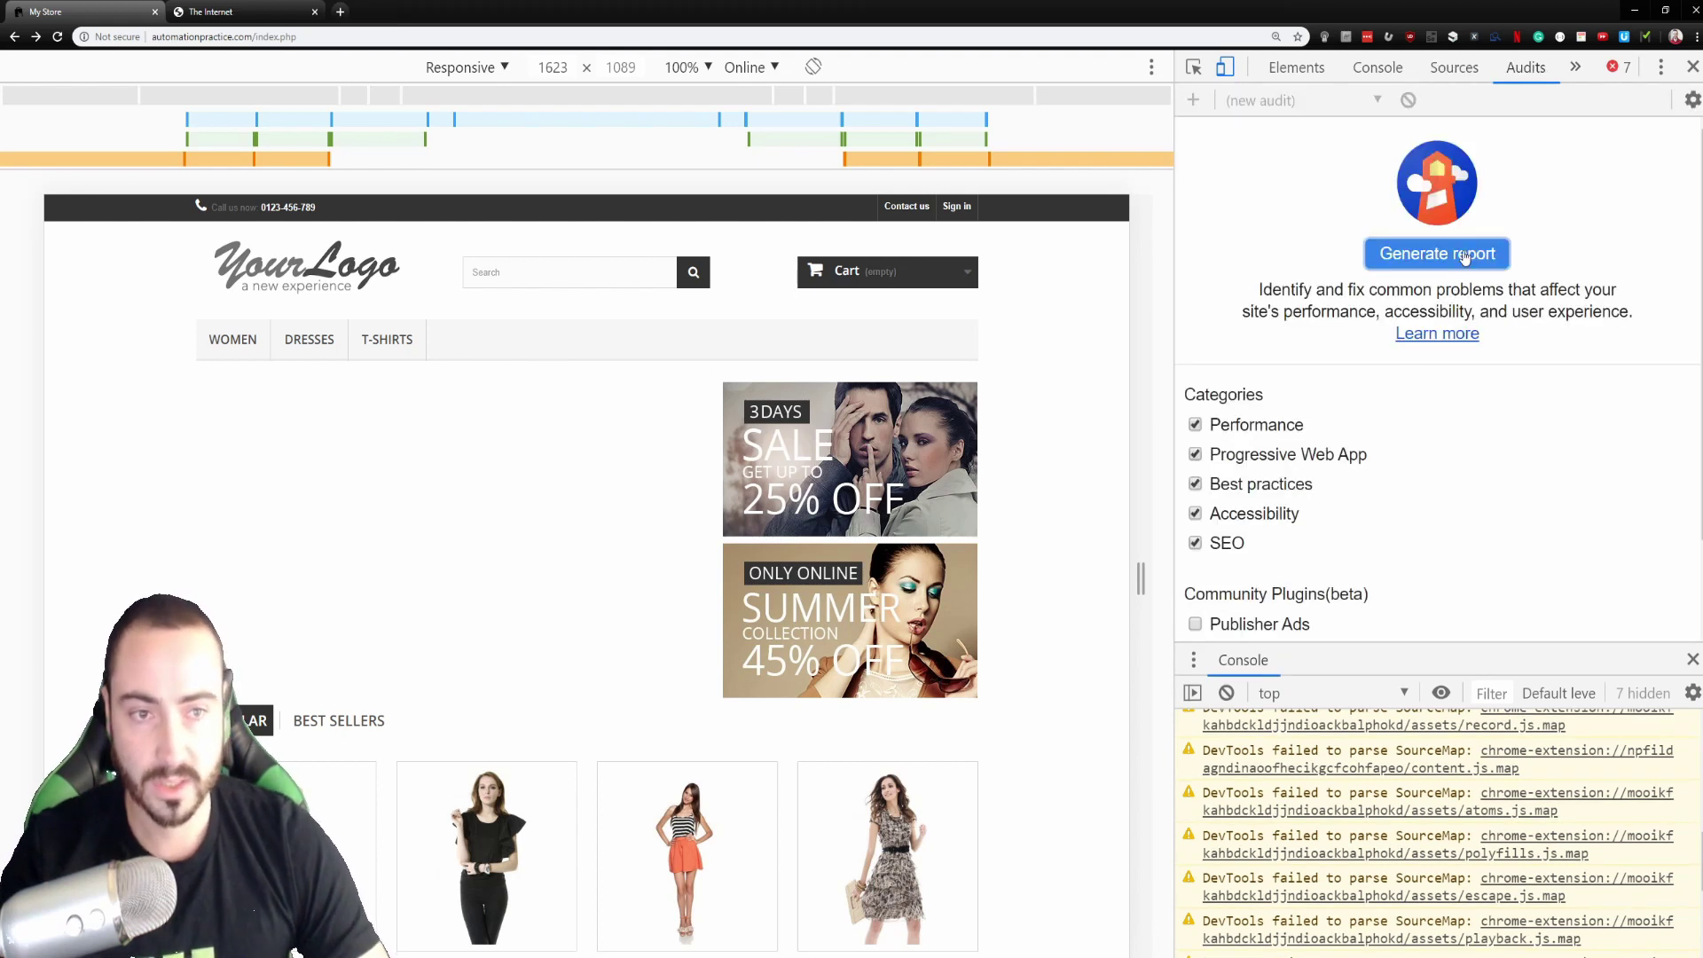
pyautogui.scroll(-1, 1329, 362)
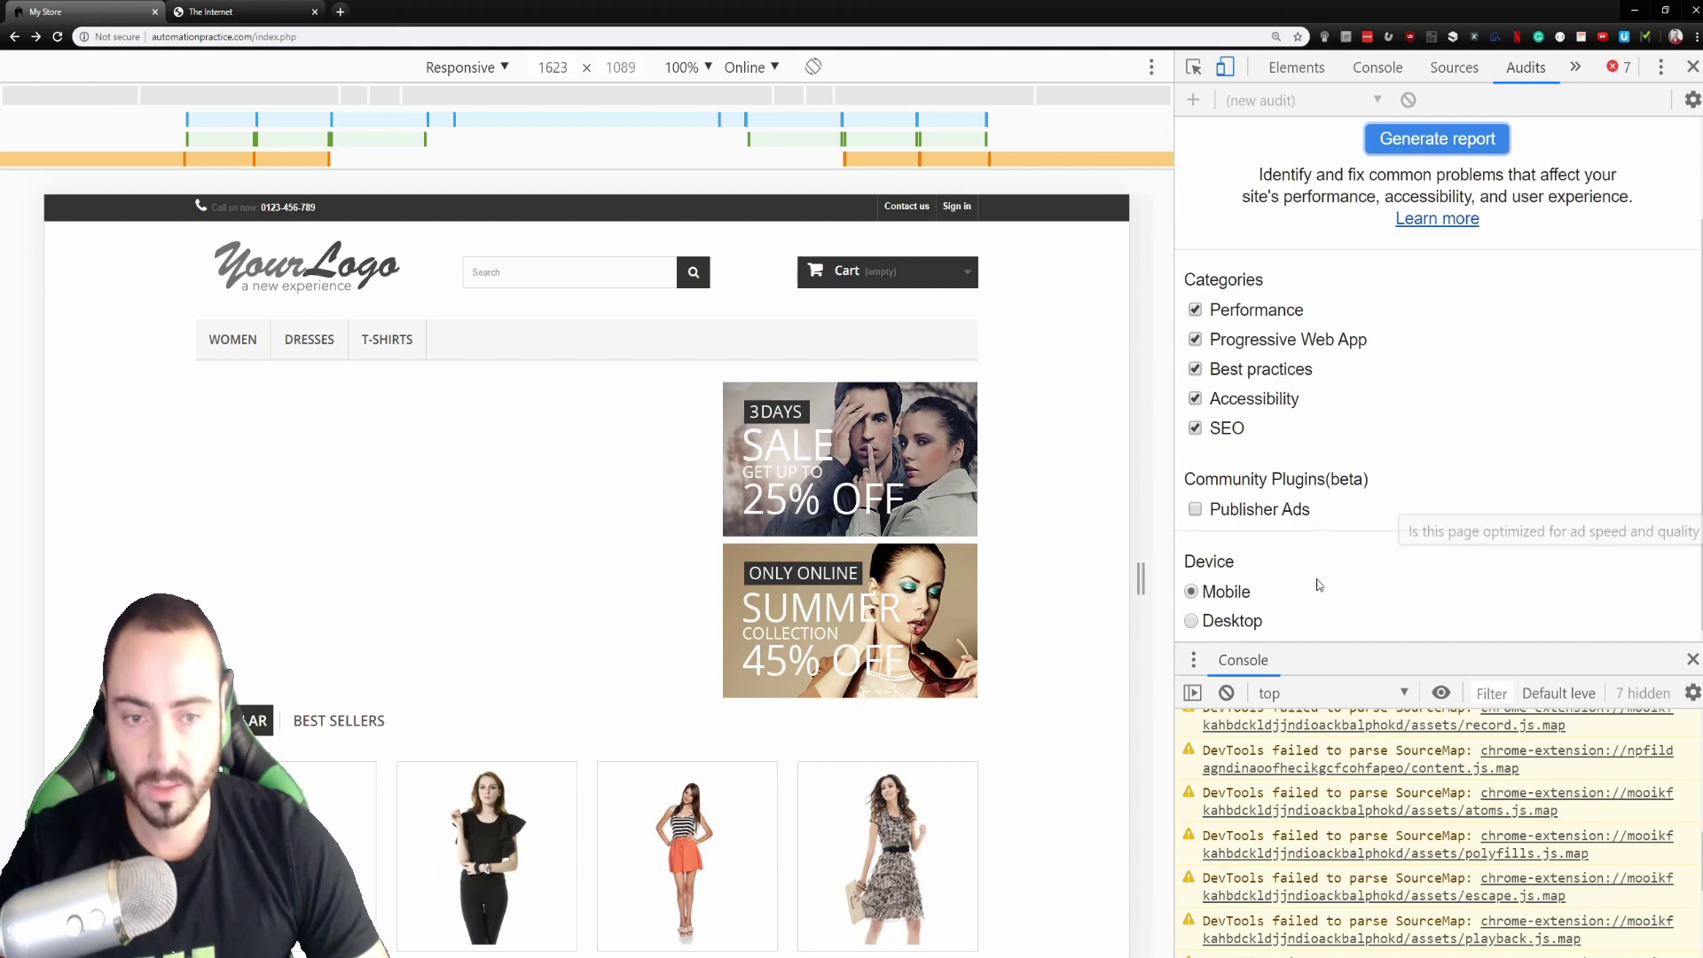
pyautogui.click(1194, 620)
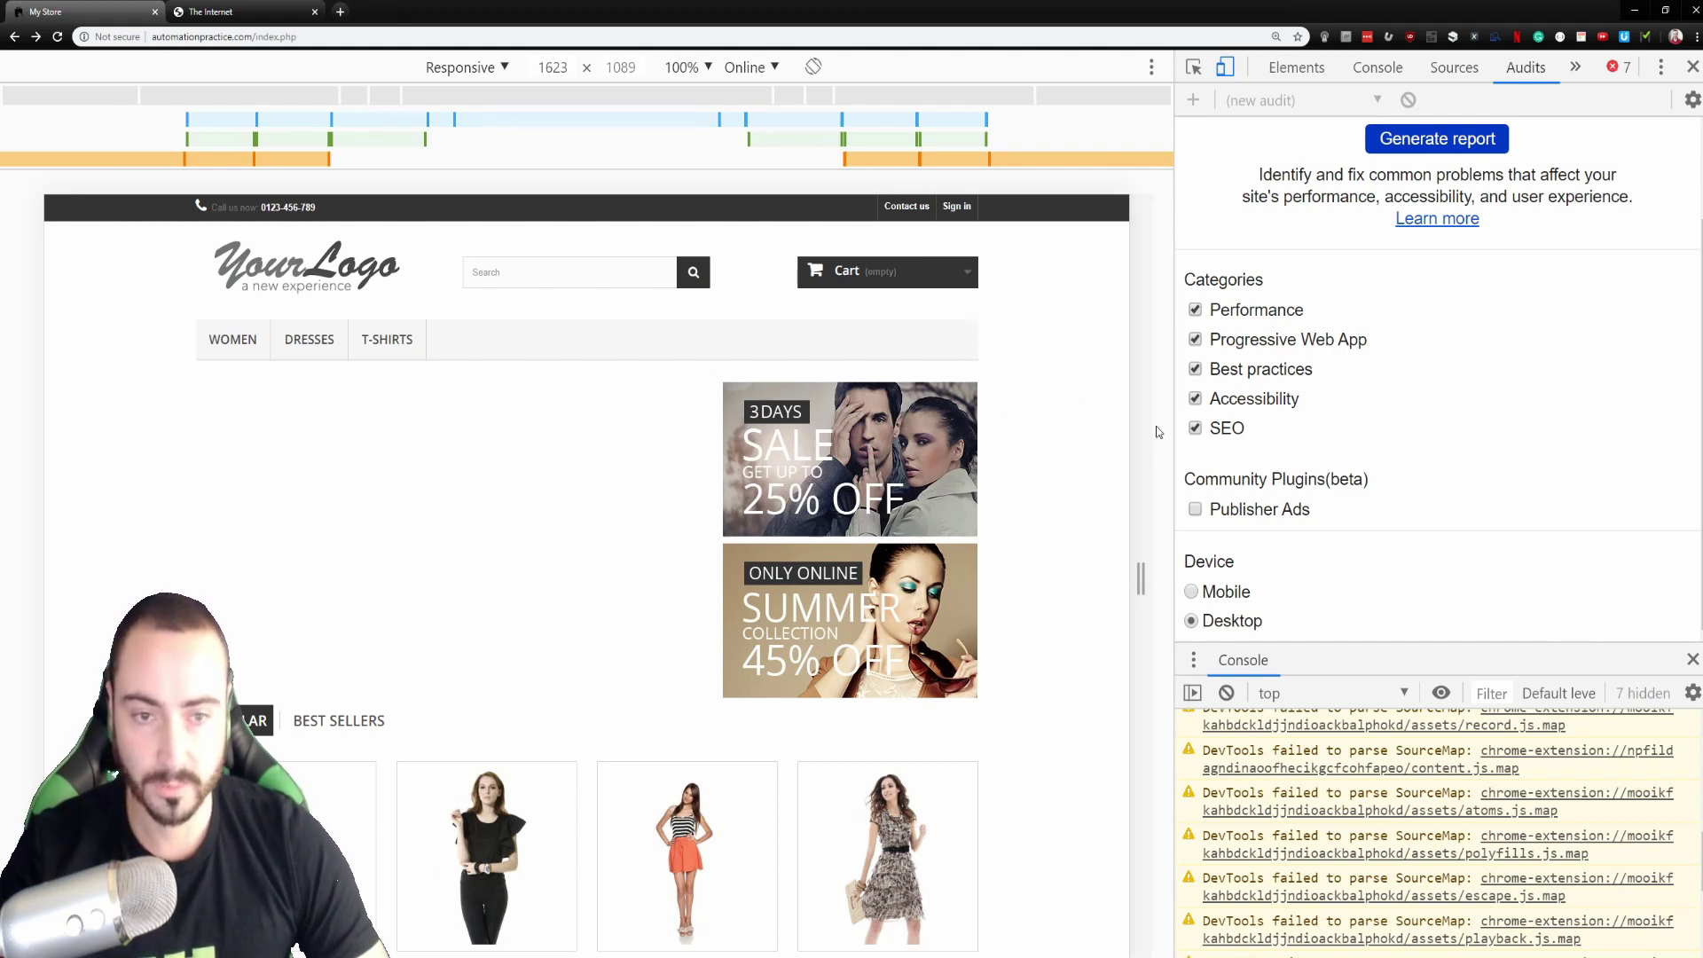
# - Enlarge the responsive page viewport to about 2248 pixels wide and hide the media query bars above it
pyautogui.moveTo(1177, 434); pyautogui.dragTo(1559, 431)
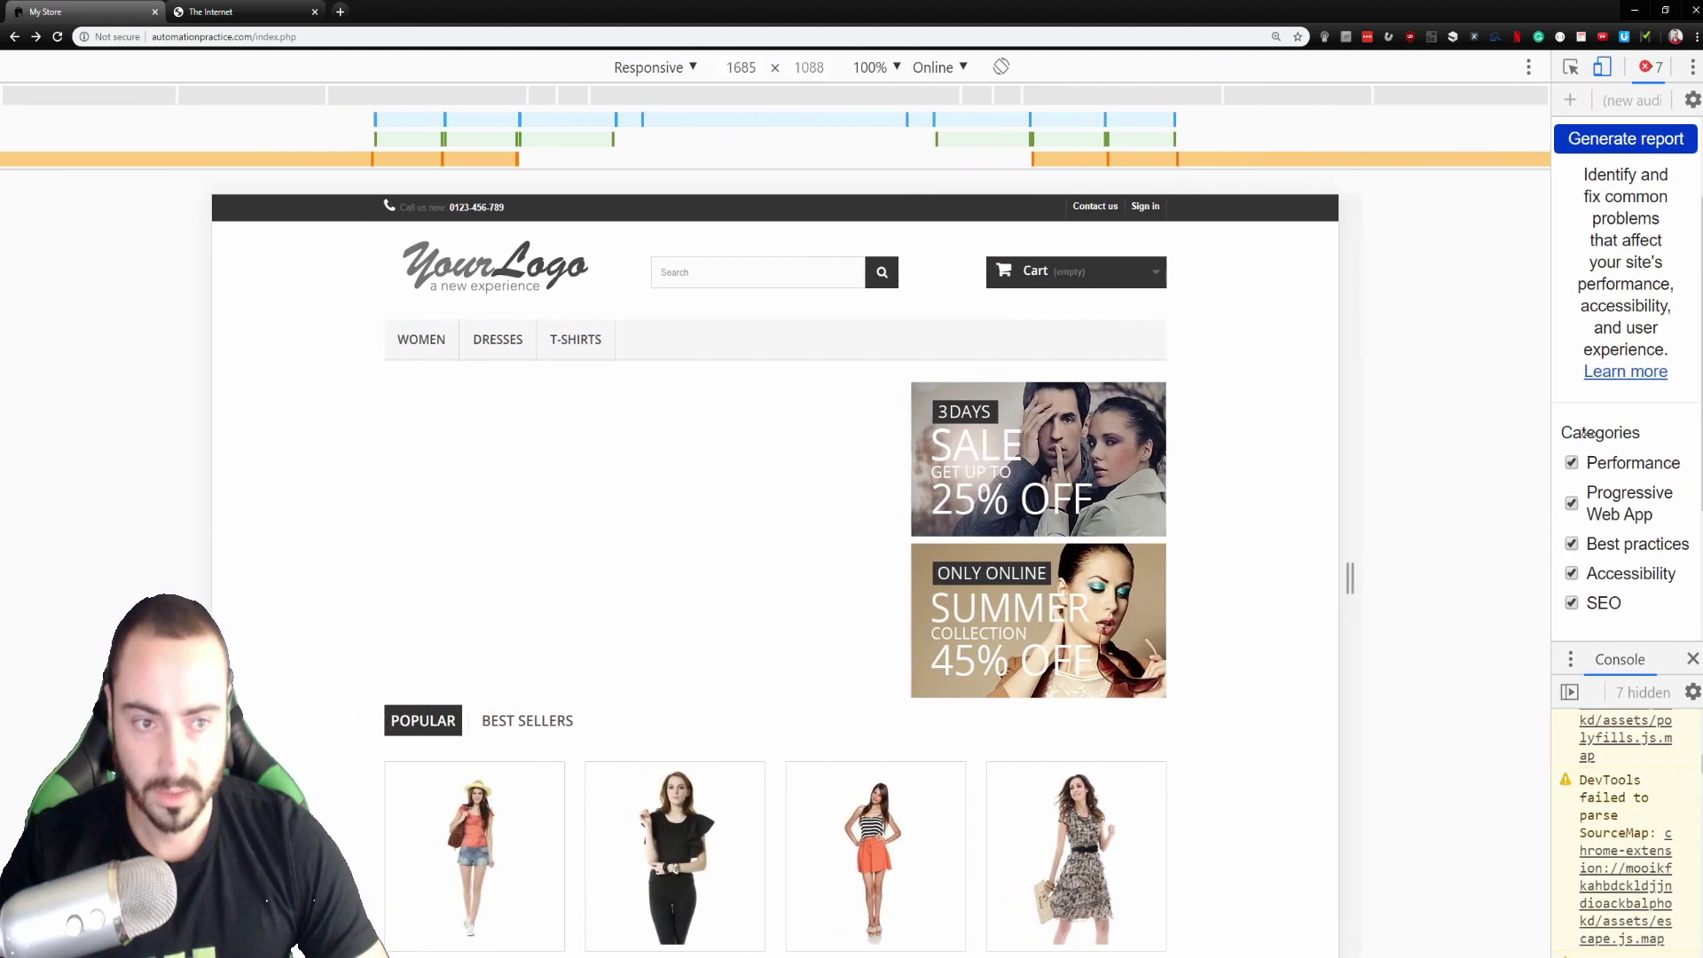
pyautogui.moveTo(1349, 494); pyautogui.dragTo(1543, 503)
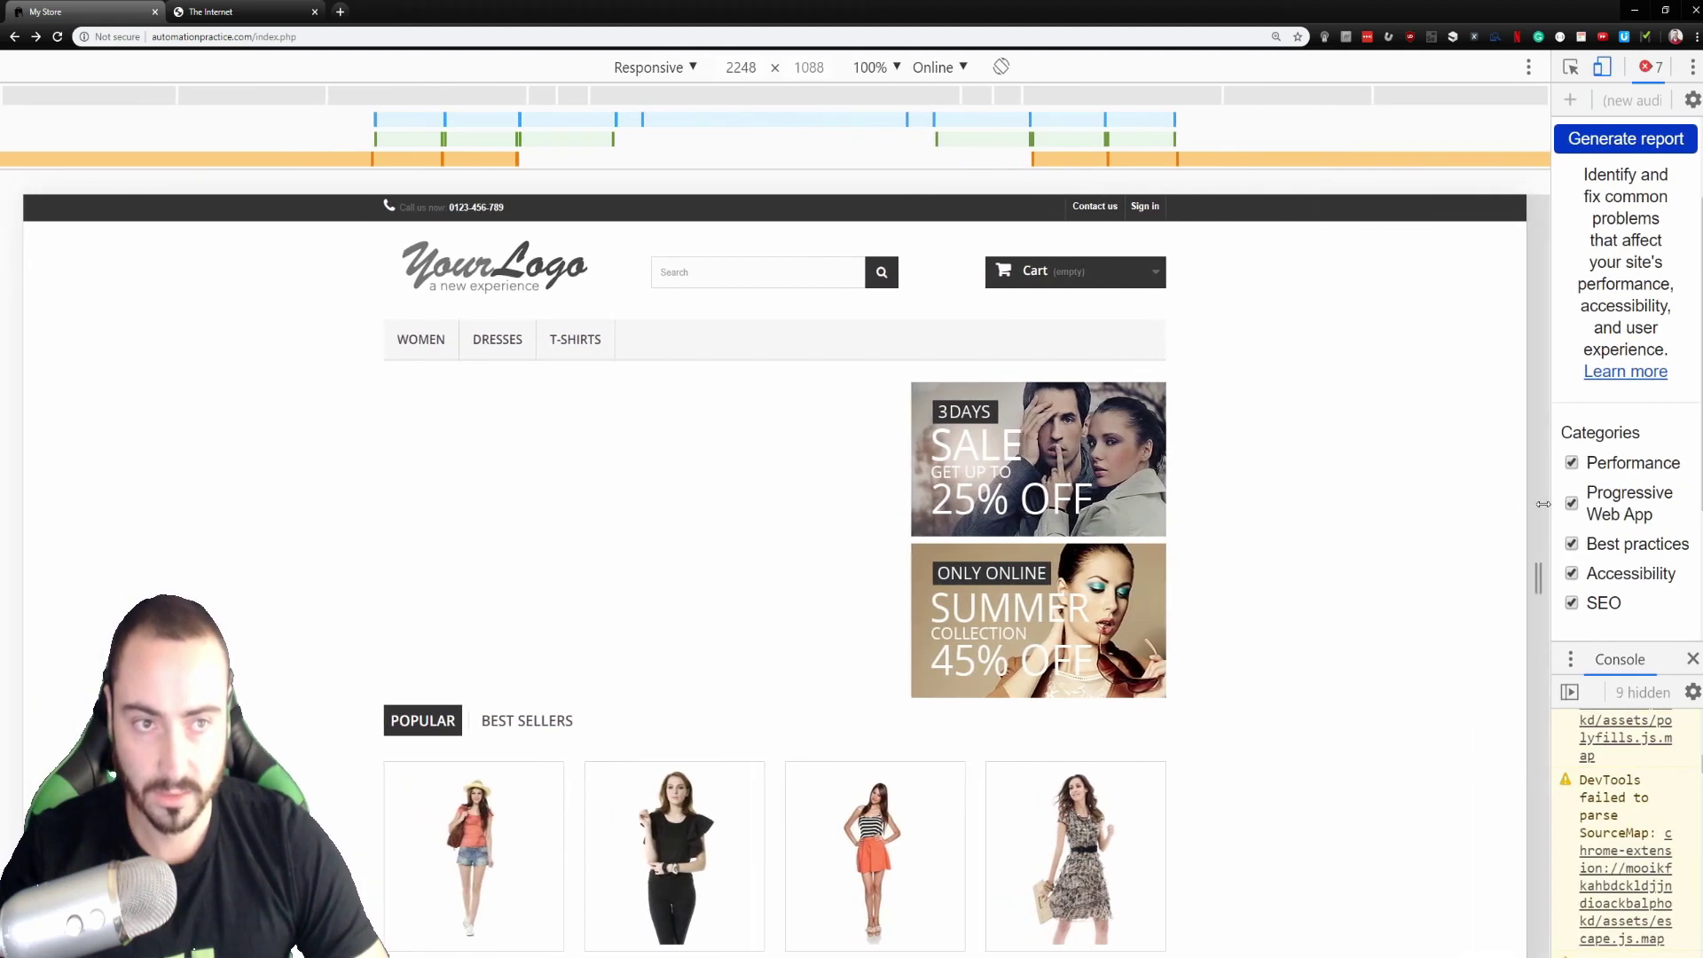
pyautogui.click(1528, 68)
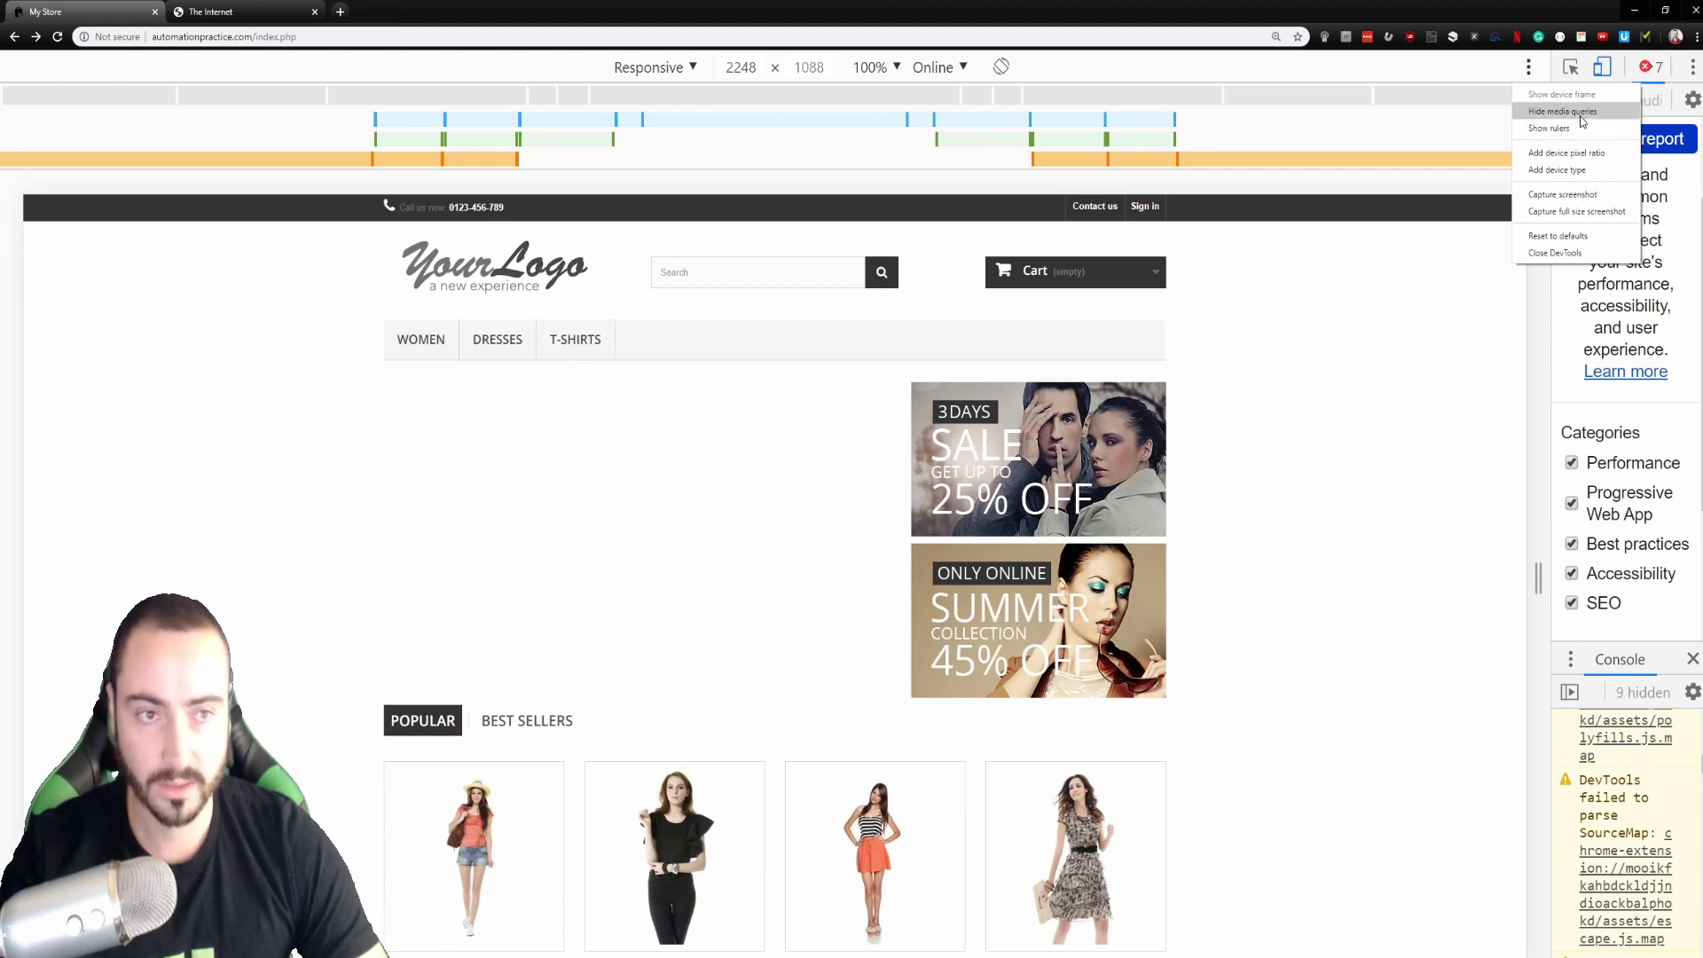
pyautogui.click(1579, 113)
# - Generate the Desktop audit report for Performance, Progressive Web App, Best practices, Accessibility and SEO
pyautogui.scroll(-2, 1632, 452)
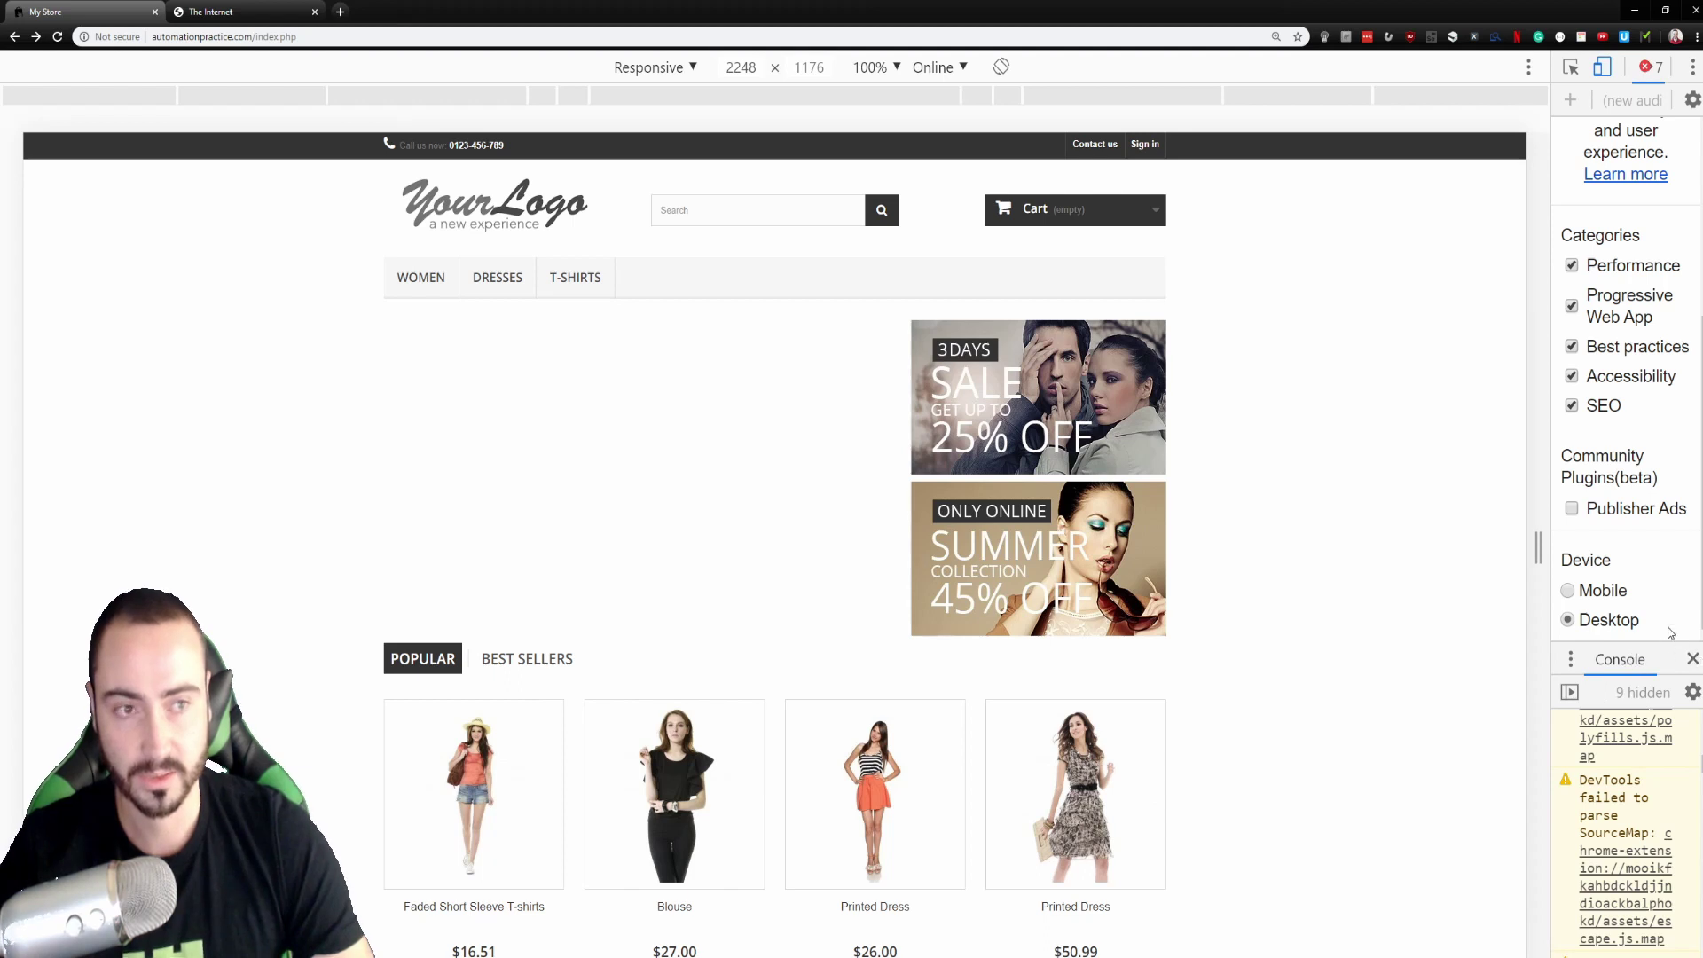
pyautogui.scroll(3, 1665, 529)
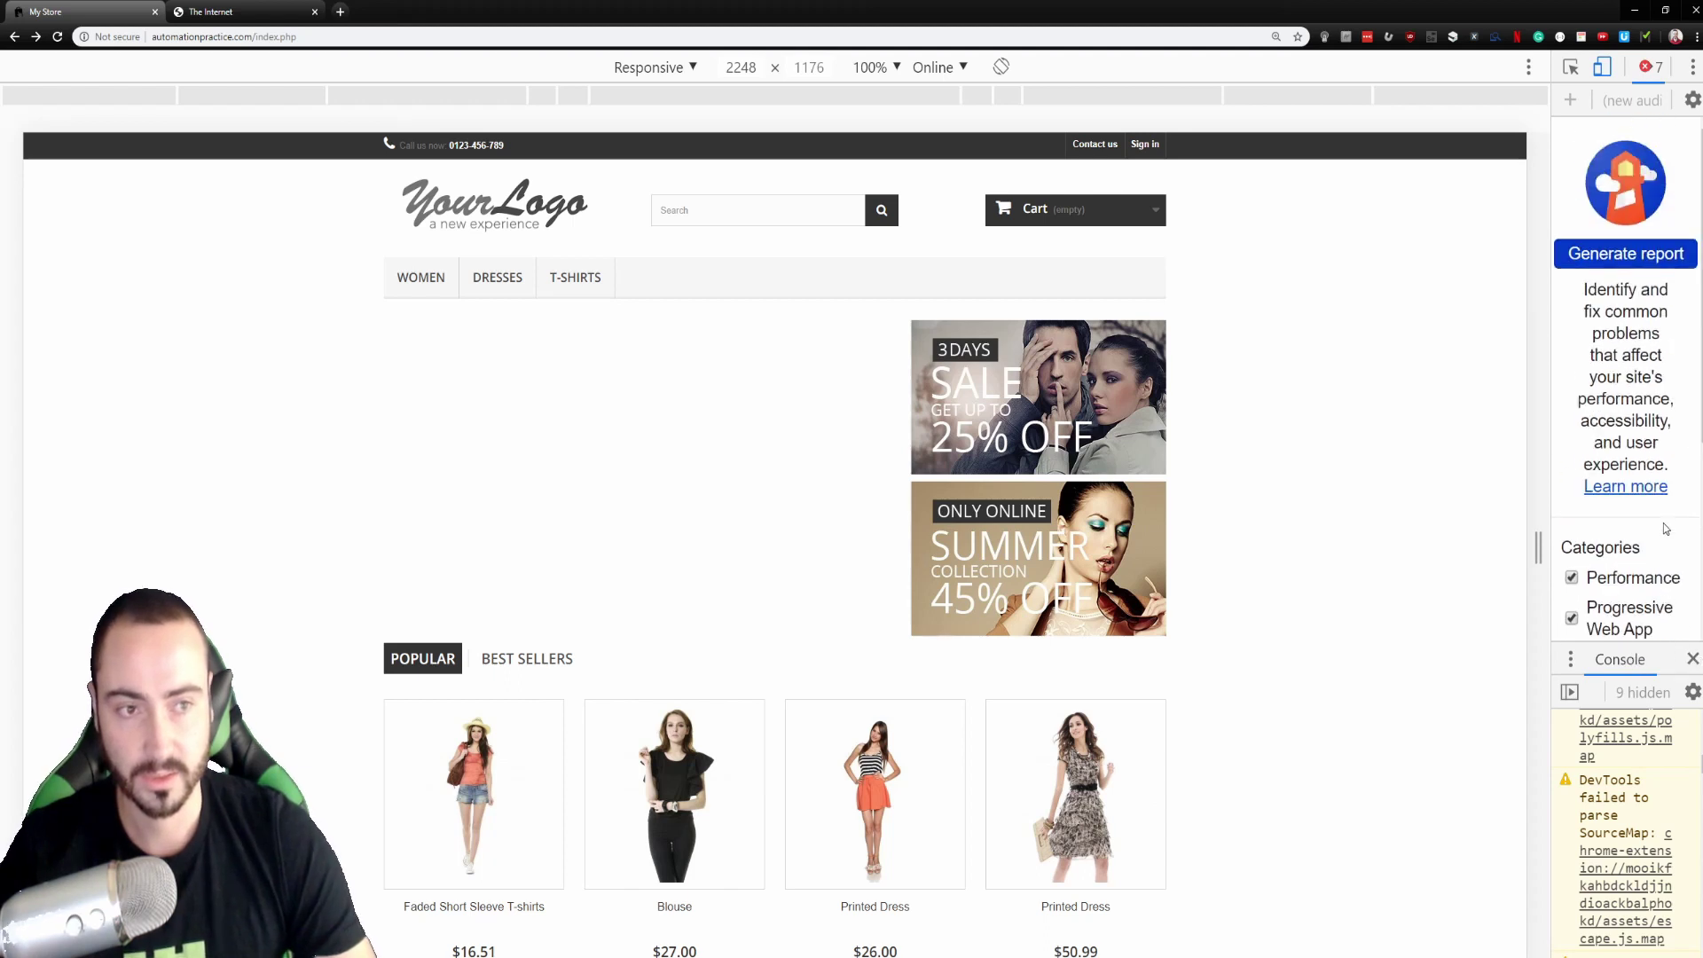
pyautogui.click(1635, 256)
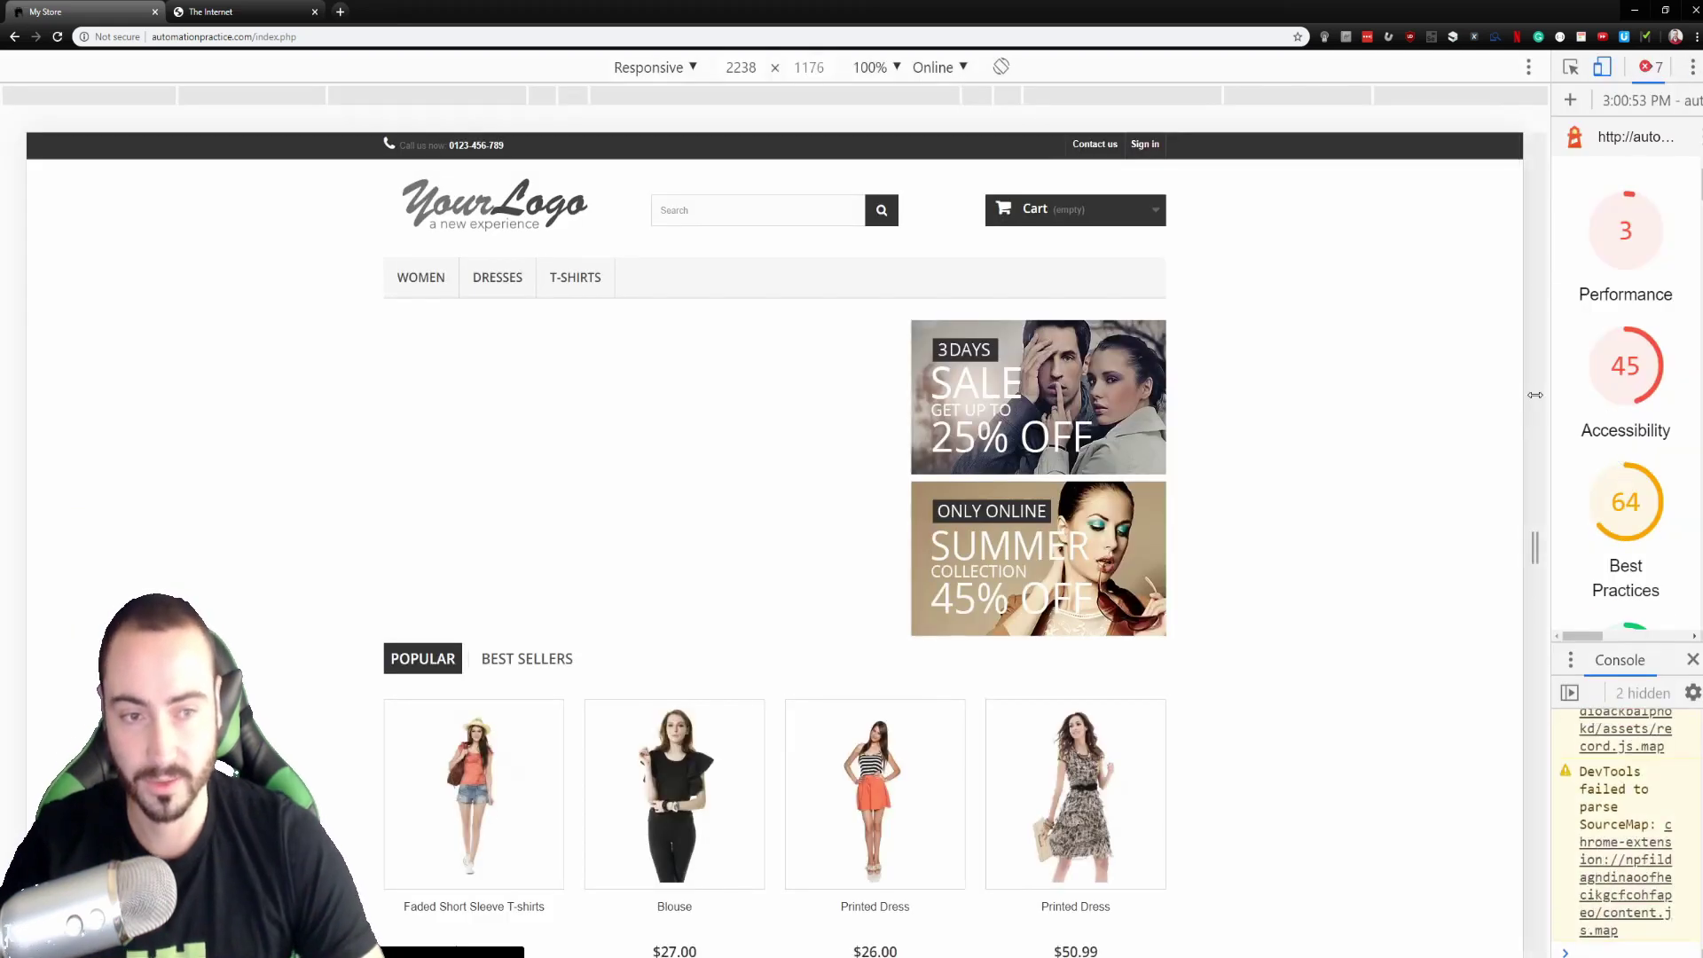
# - Narrow the page viewport to about 779 pixels and widen the developer tools to review the report's category scores
pyautogui.moveTo(1542, 434); pyautogui.dragTo(1052, 432)
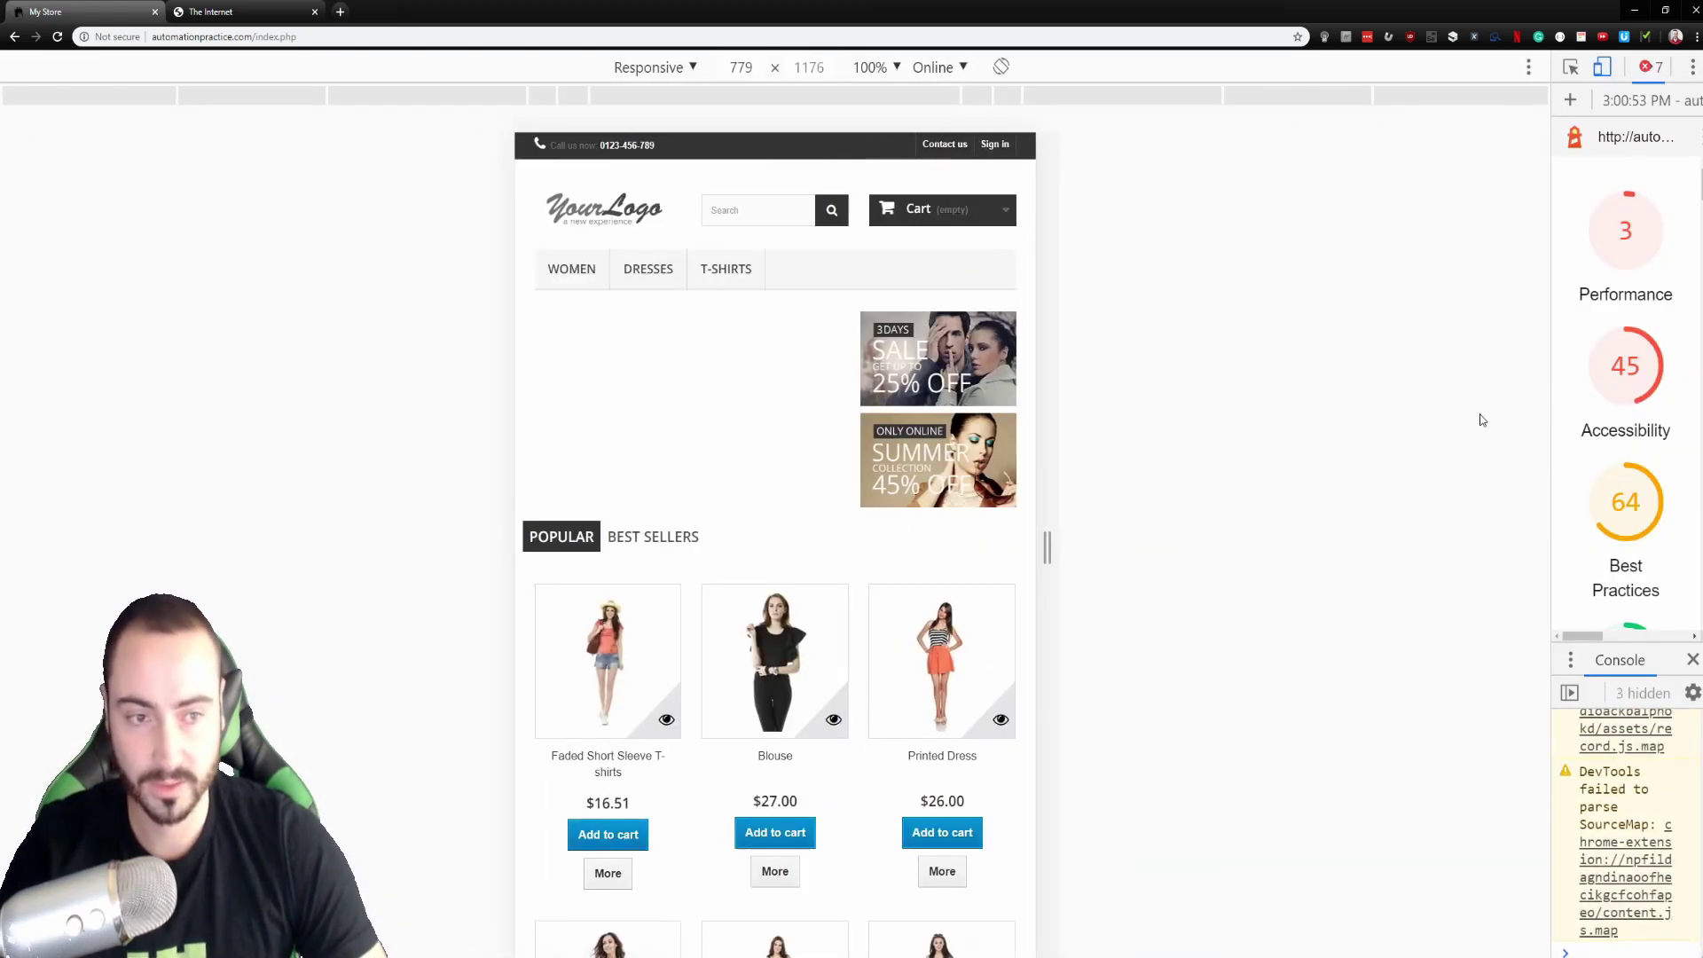
pyautogui.moveTo(1551, 421); pyautogui.dragTo(683, 453)
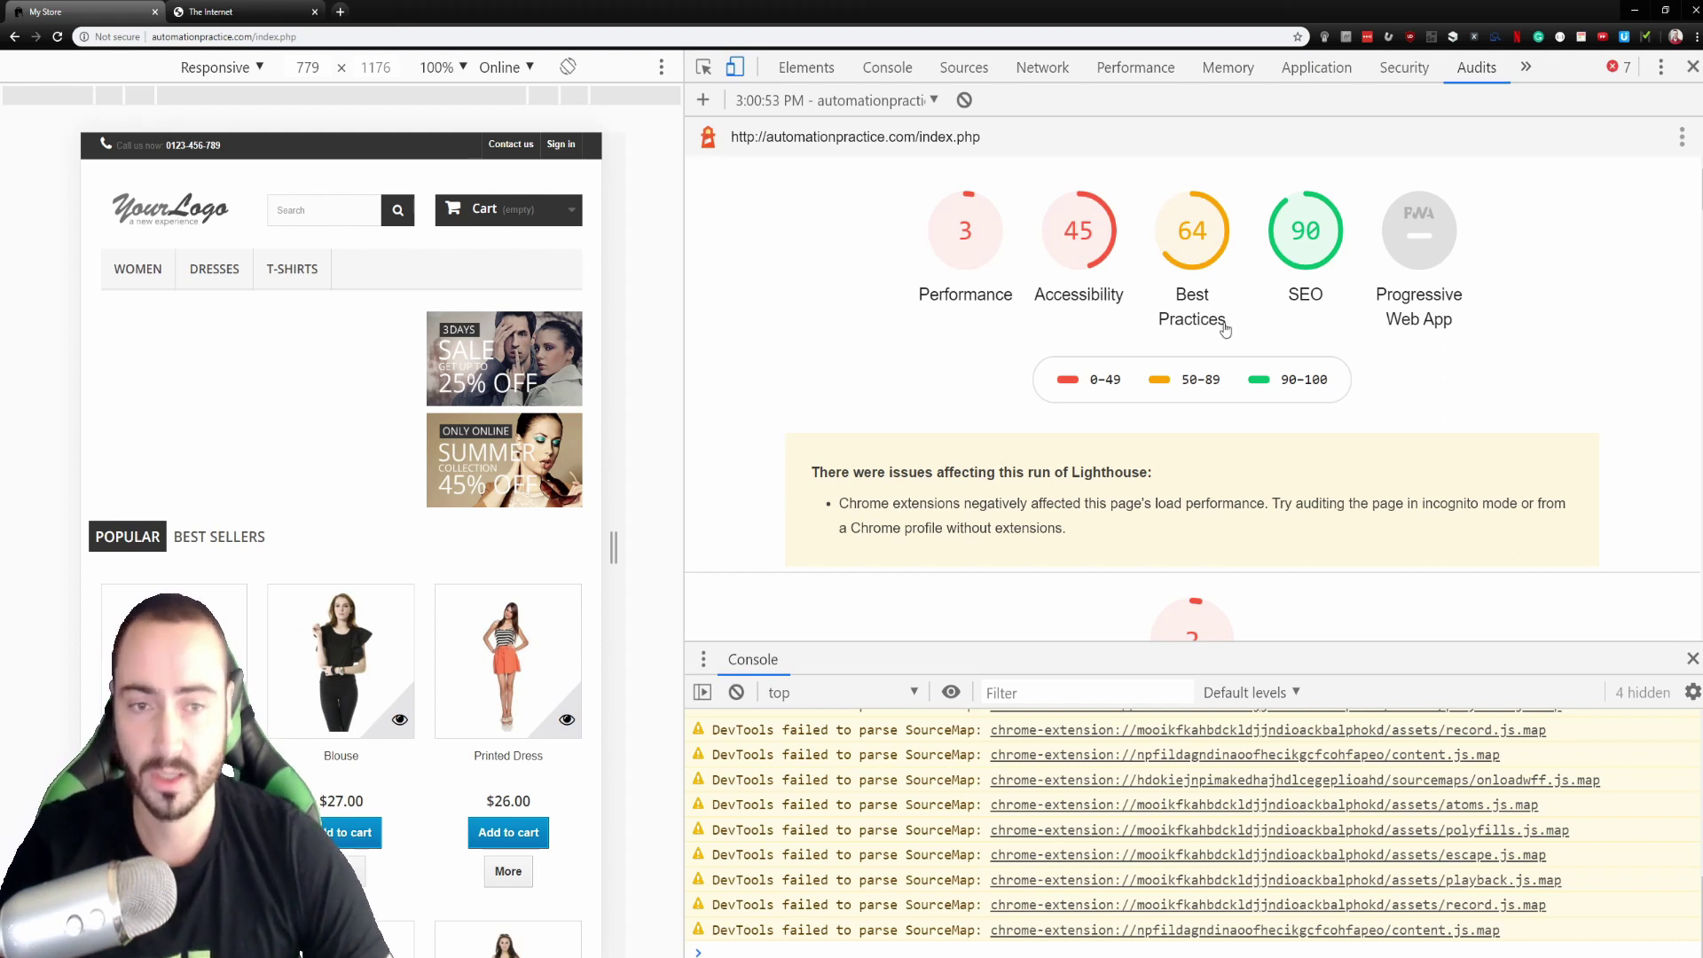
pyautogui.scroll(-1, 1251, 335)
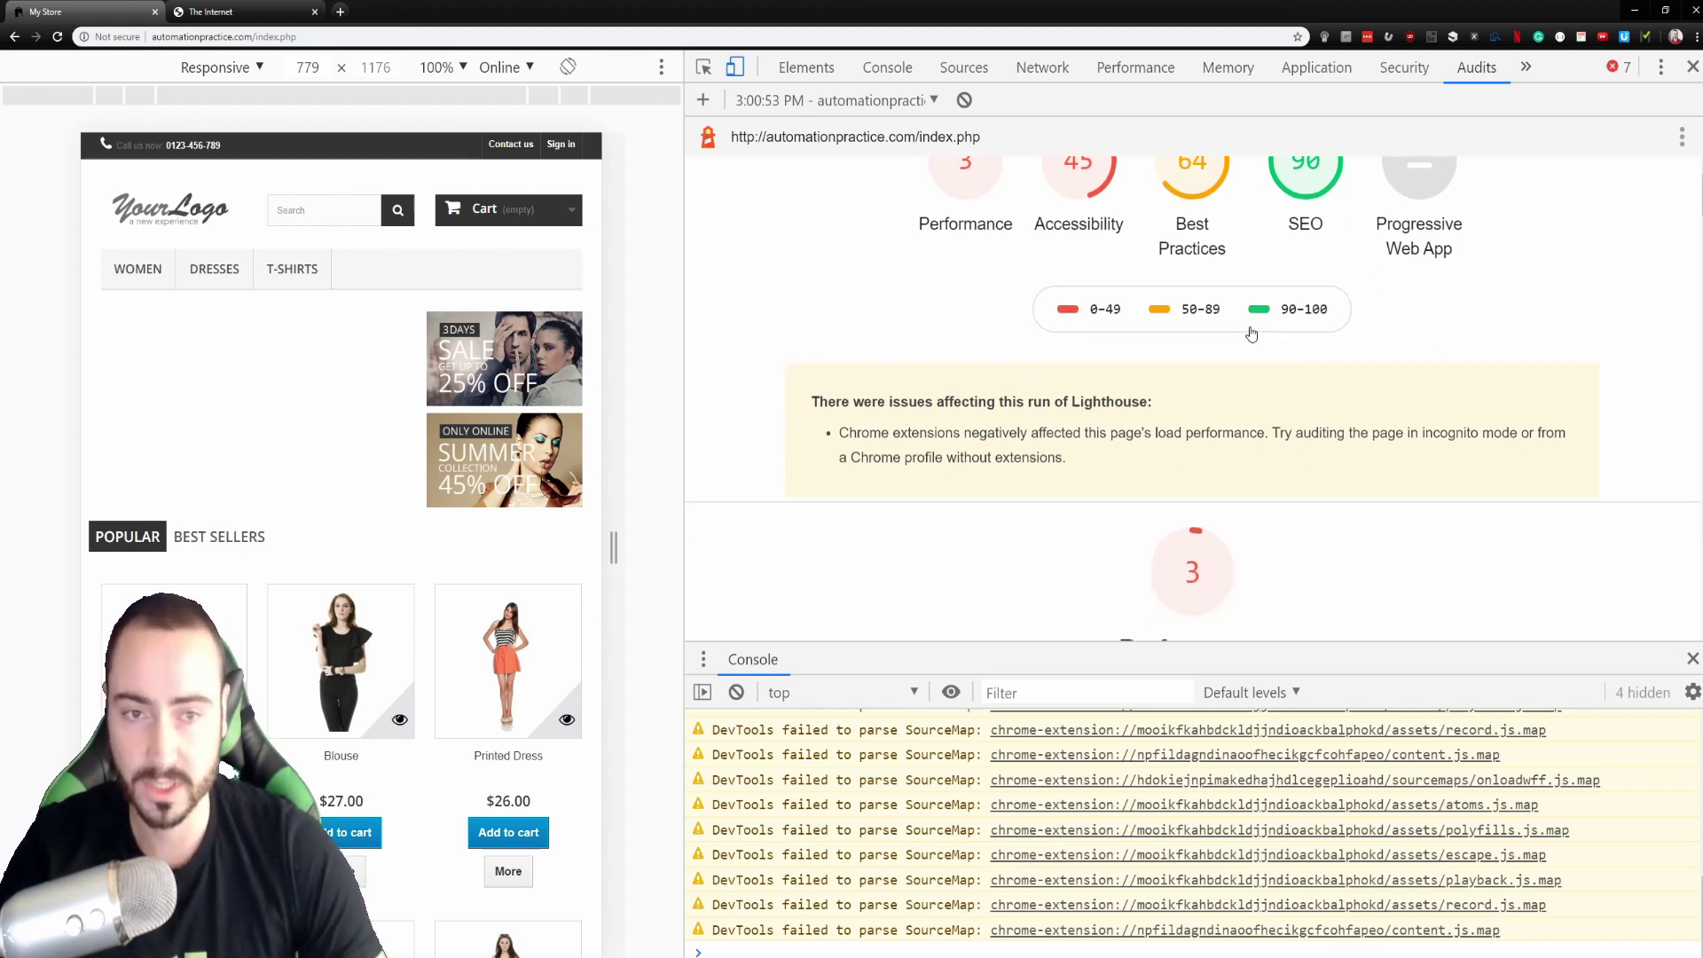
pyautogui.scroll(1, 1252, 335)
pyautogui.scroll(-2, 1251, 334)
pyautogui.scroll(2, 1252, 334)
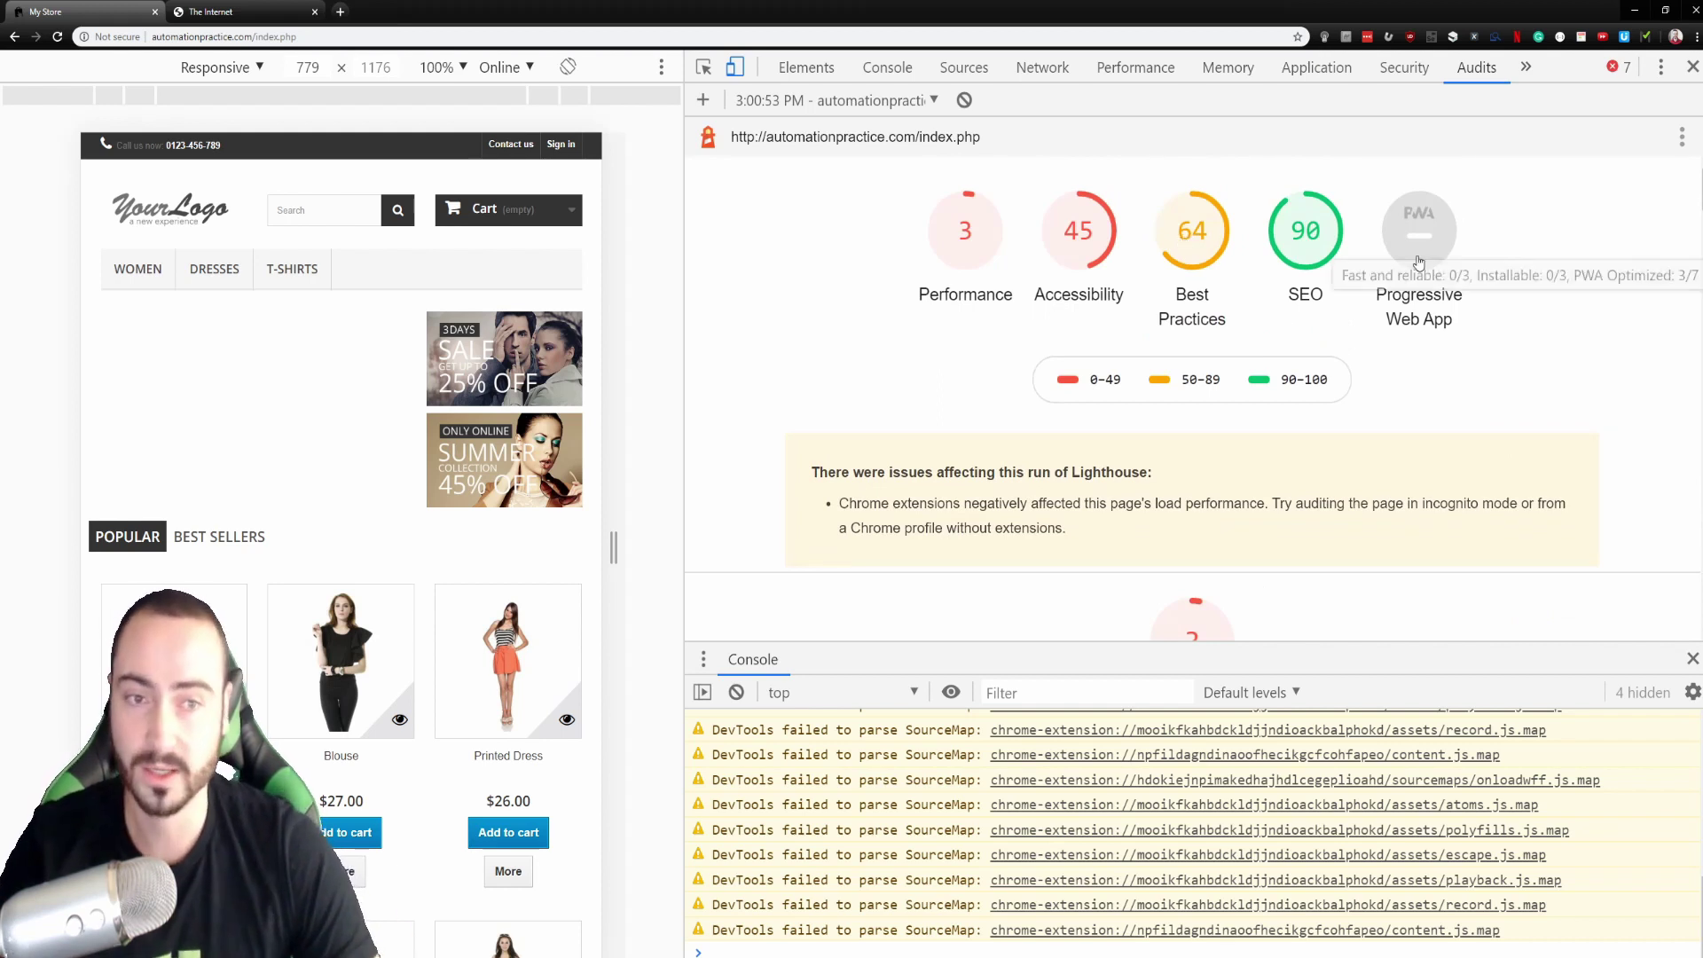
# - Examine the report's Performance metrics, page-load screenshots and list of improvement opportunities
pyautogui.scroll(-5, 1317, 255)
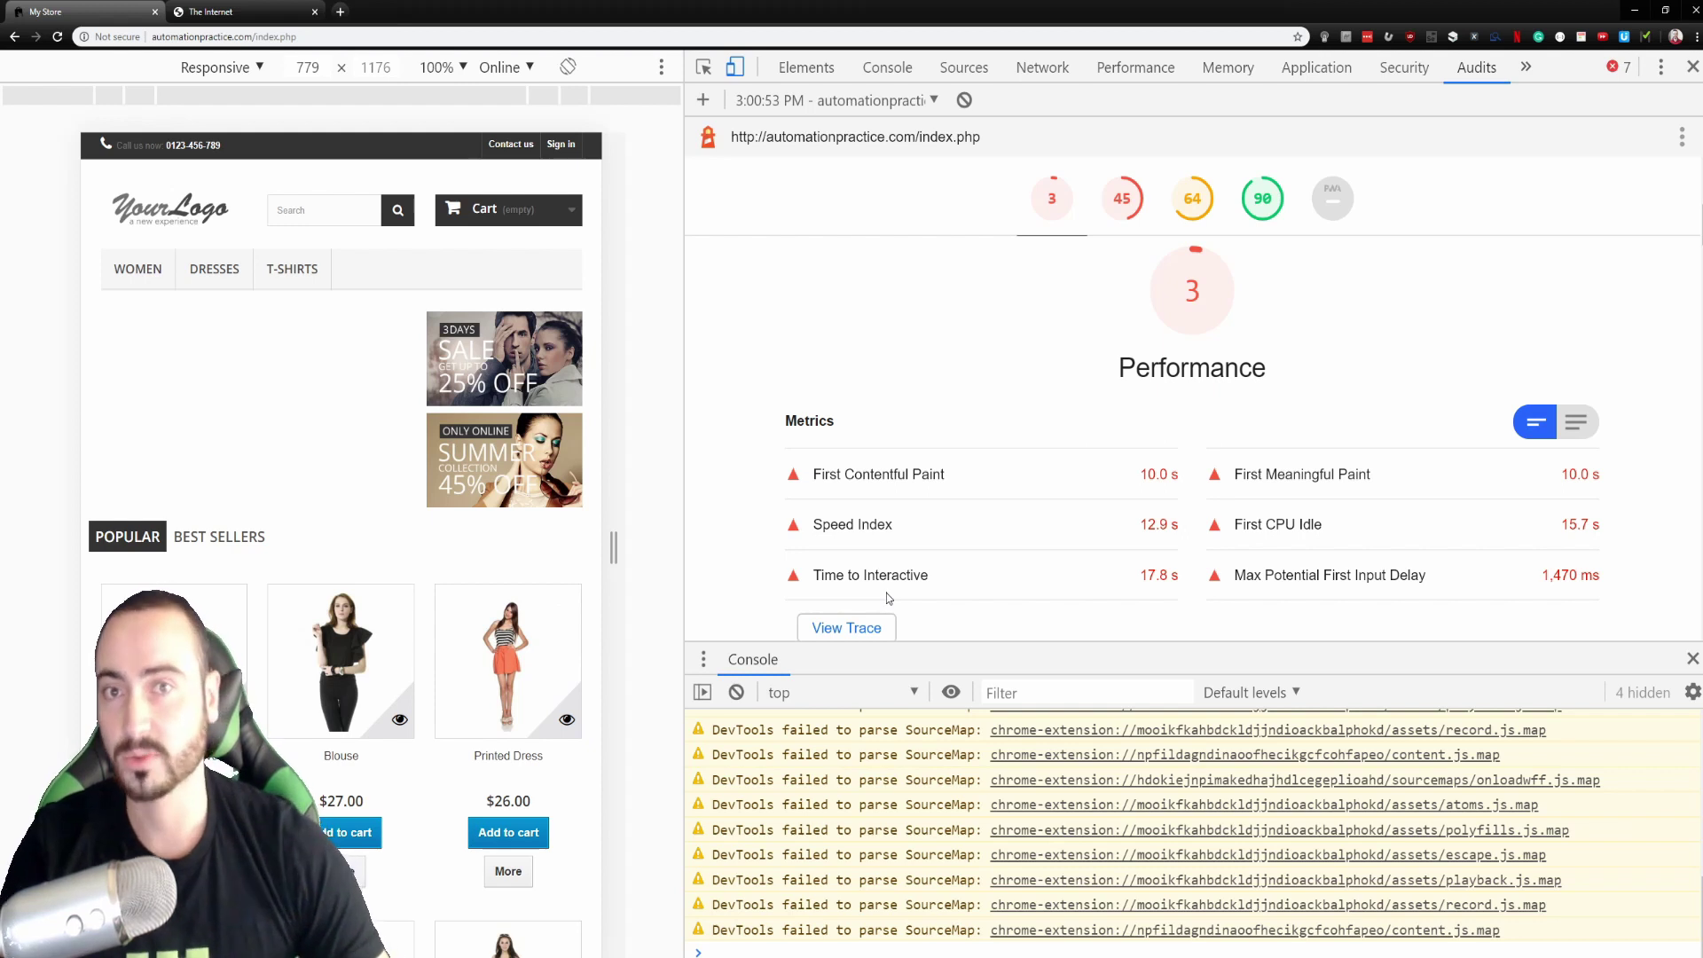
pyautogui.scroll(-4, 1337, 492)
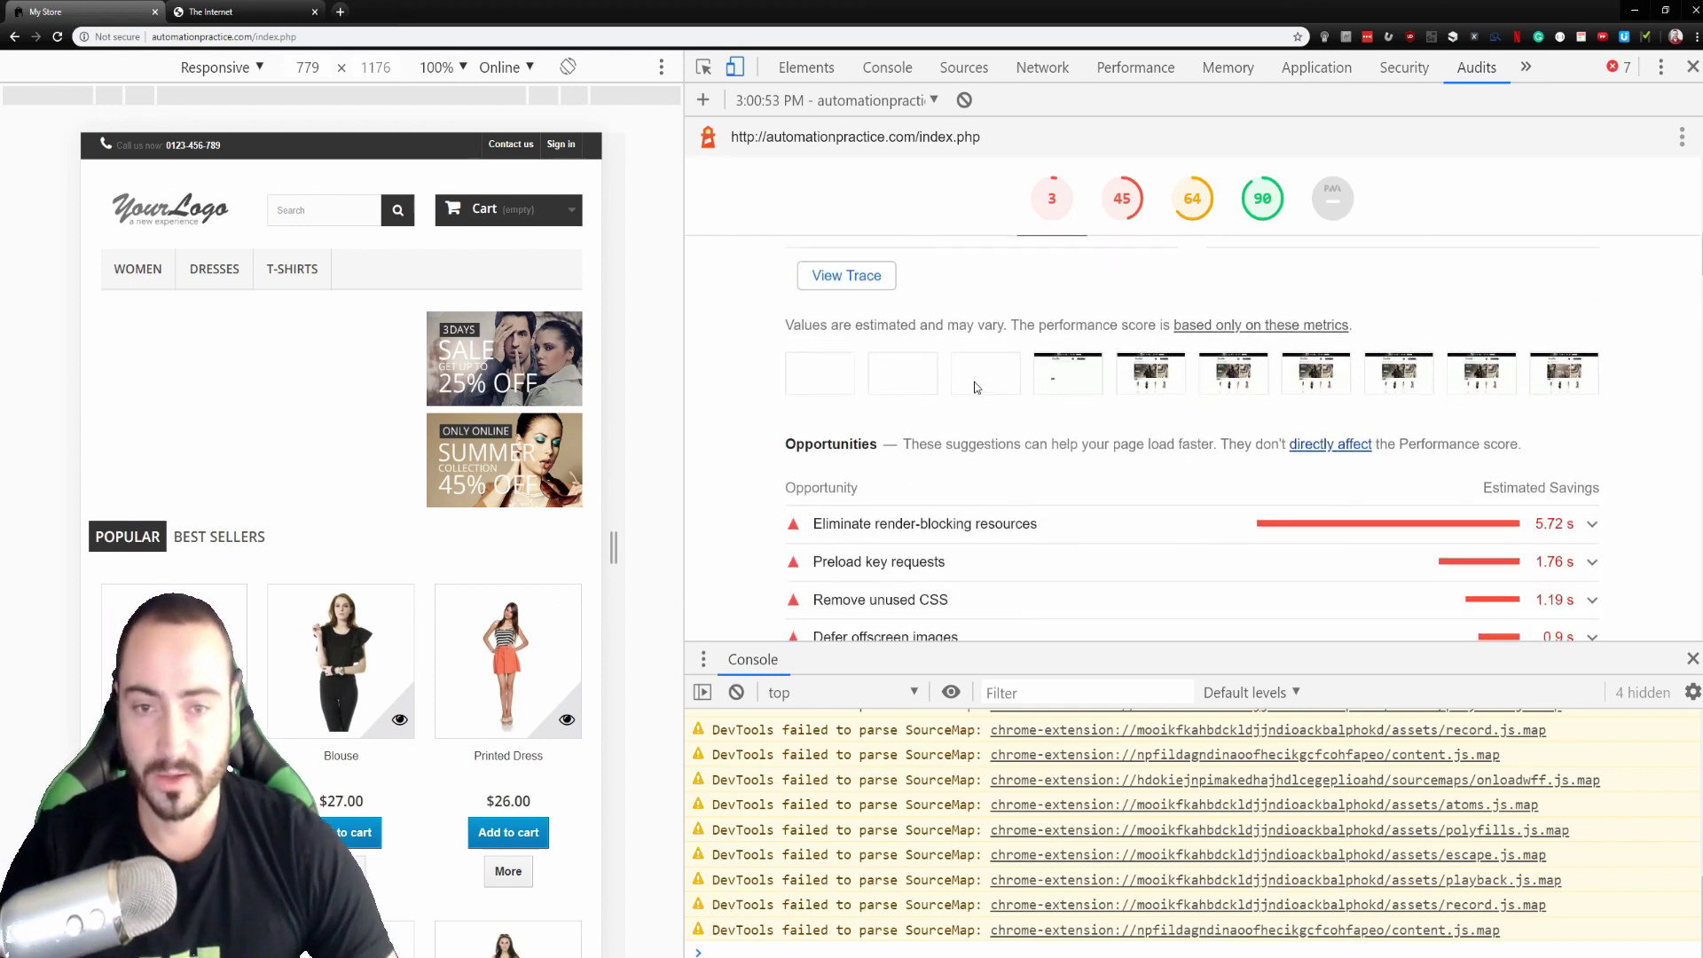
pyautogui.scroll(2, 1029, 386)
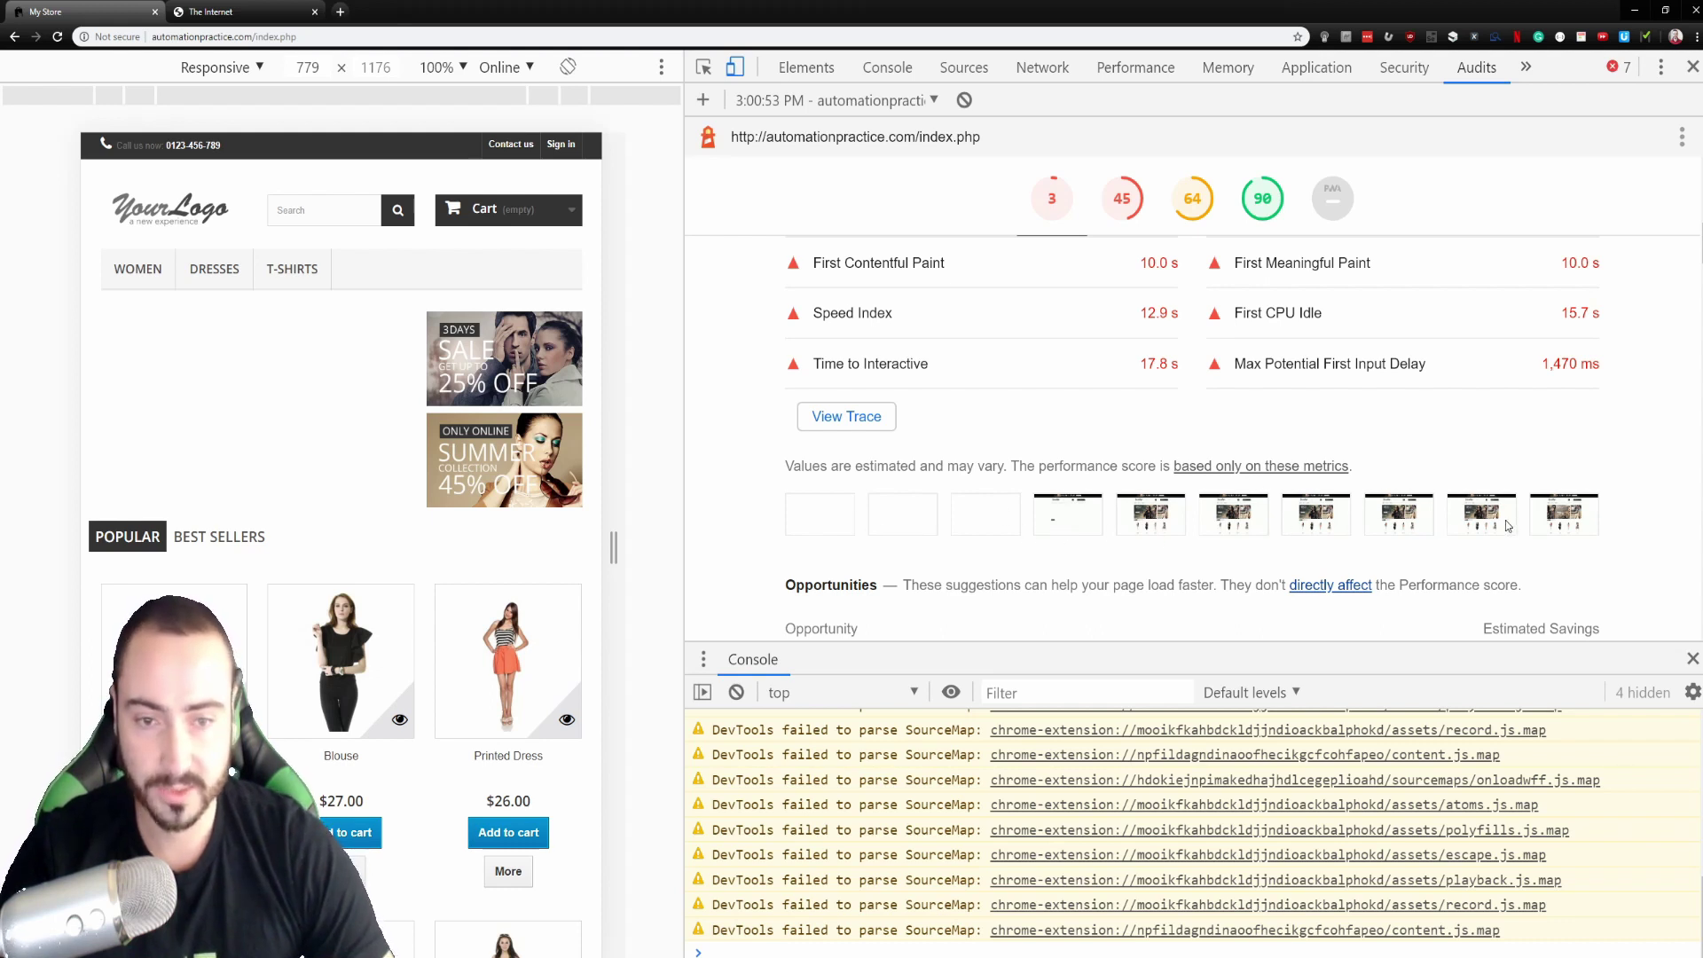
pyautogui.scroll(1, 1078, 530)
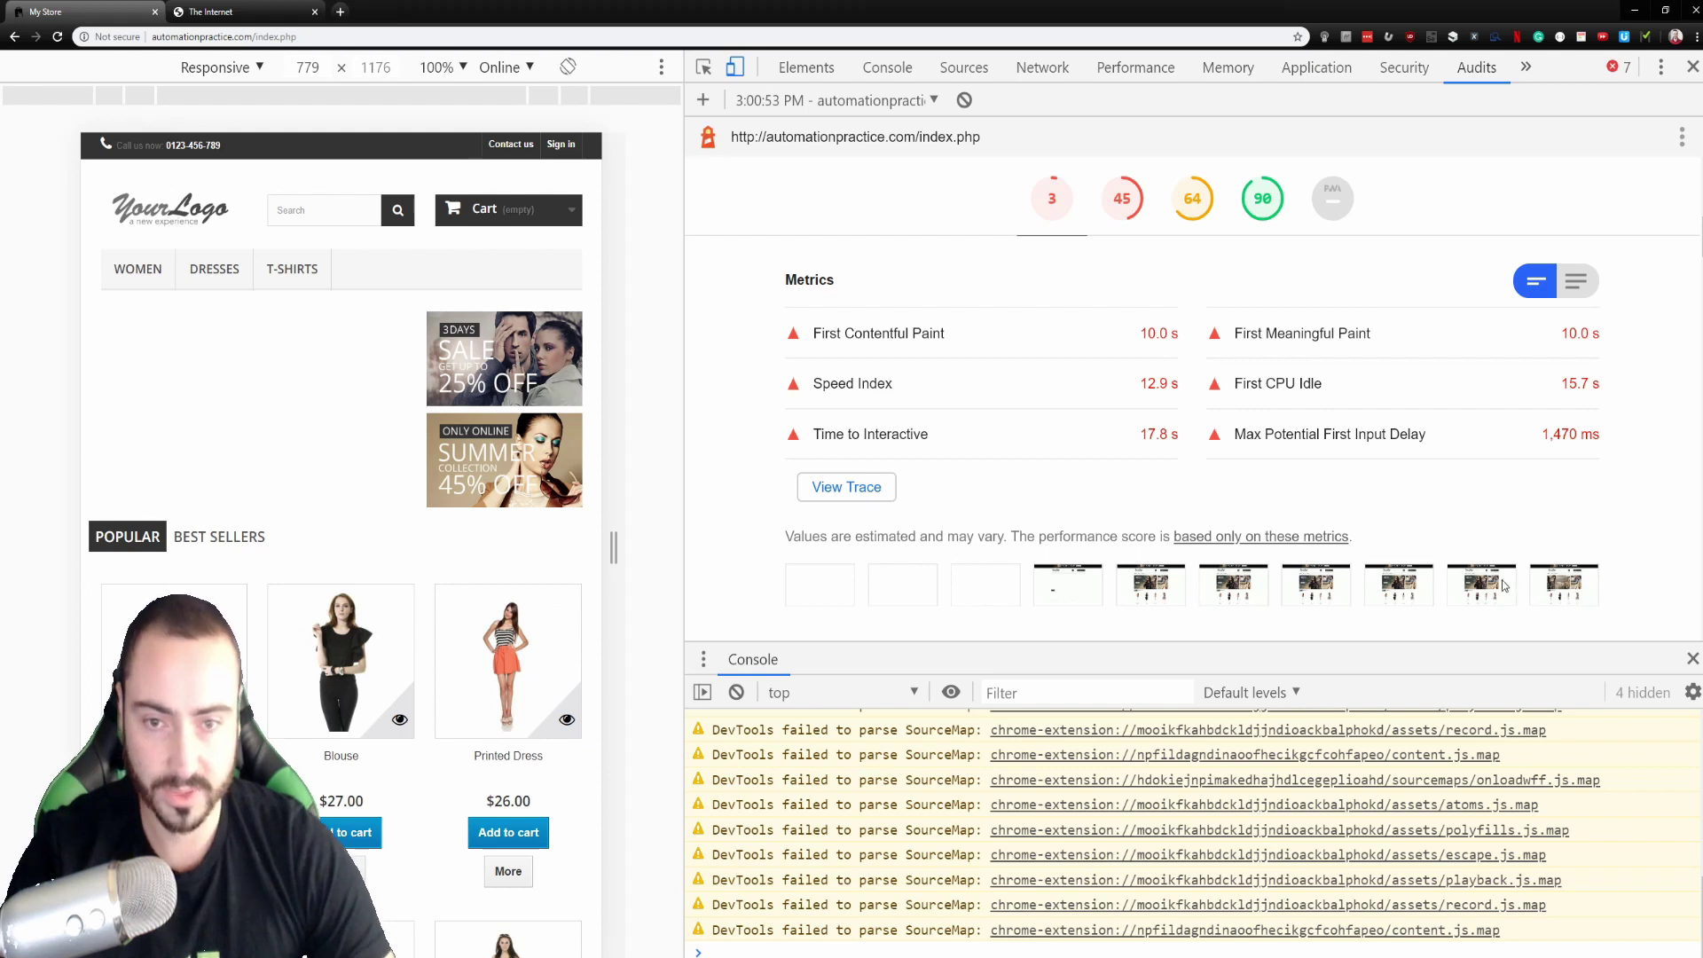
pyautogui.scroll(-2, 1104, 533)
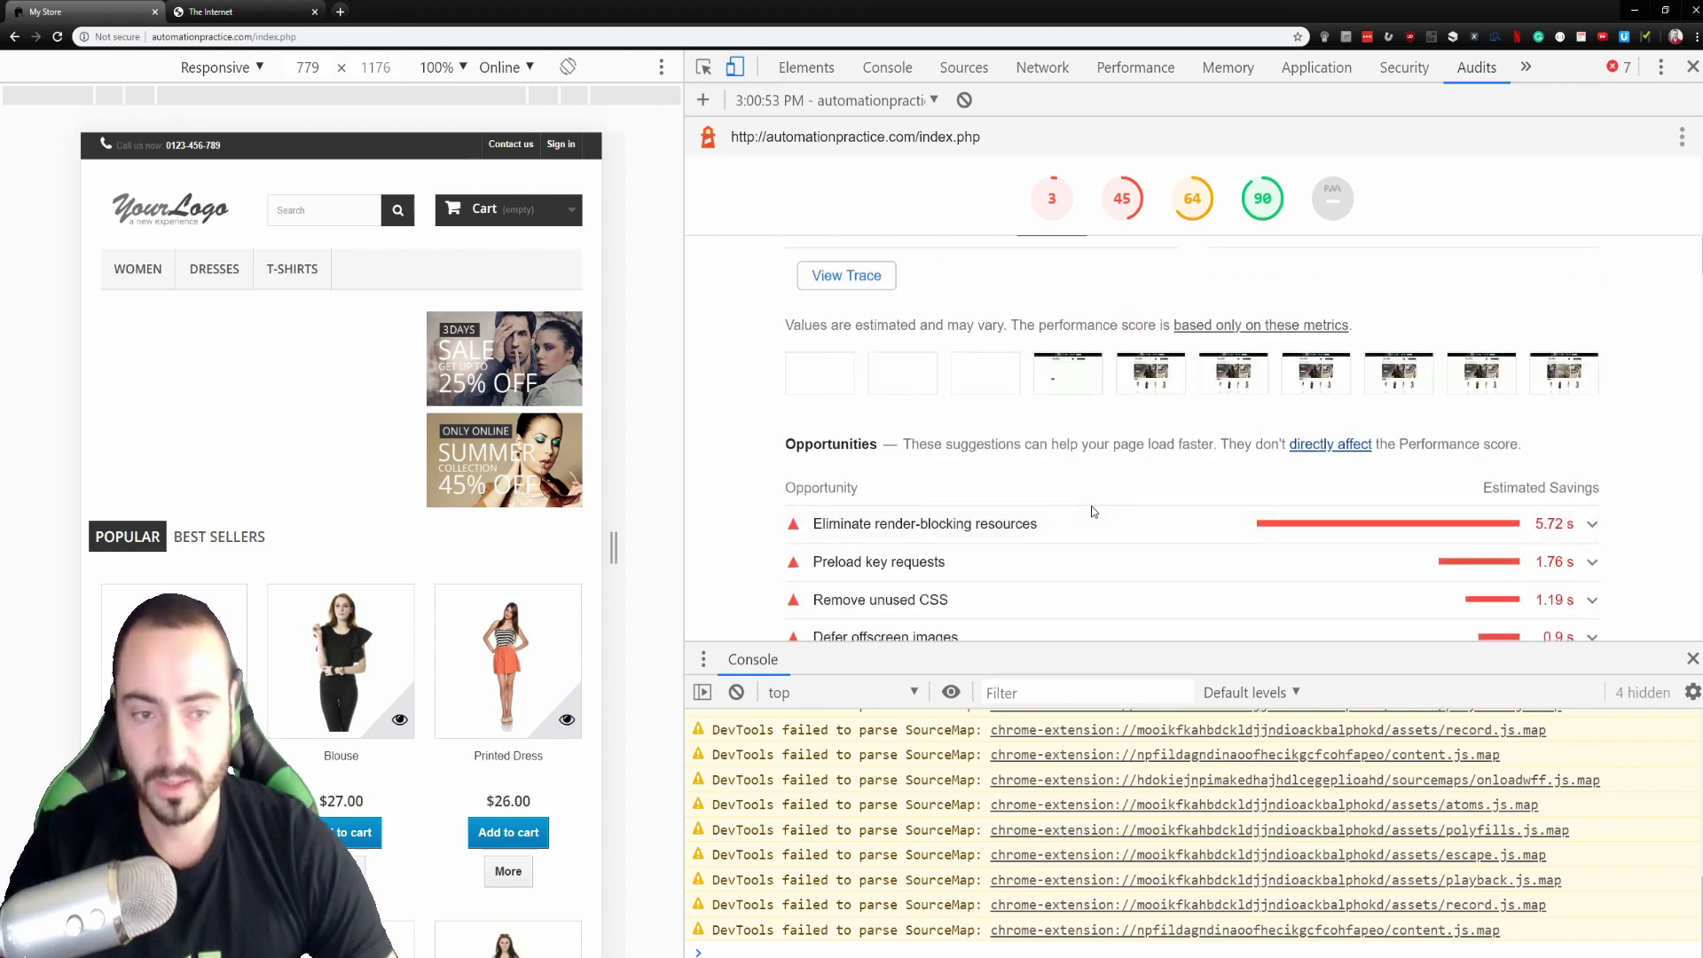
pyautogui.scroll(-1, 1104, 533)
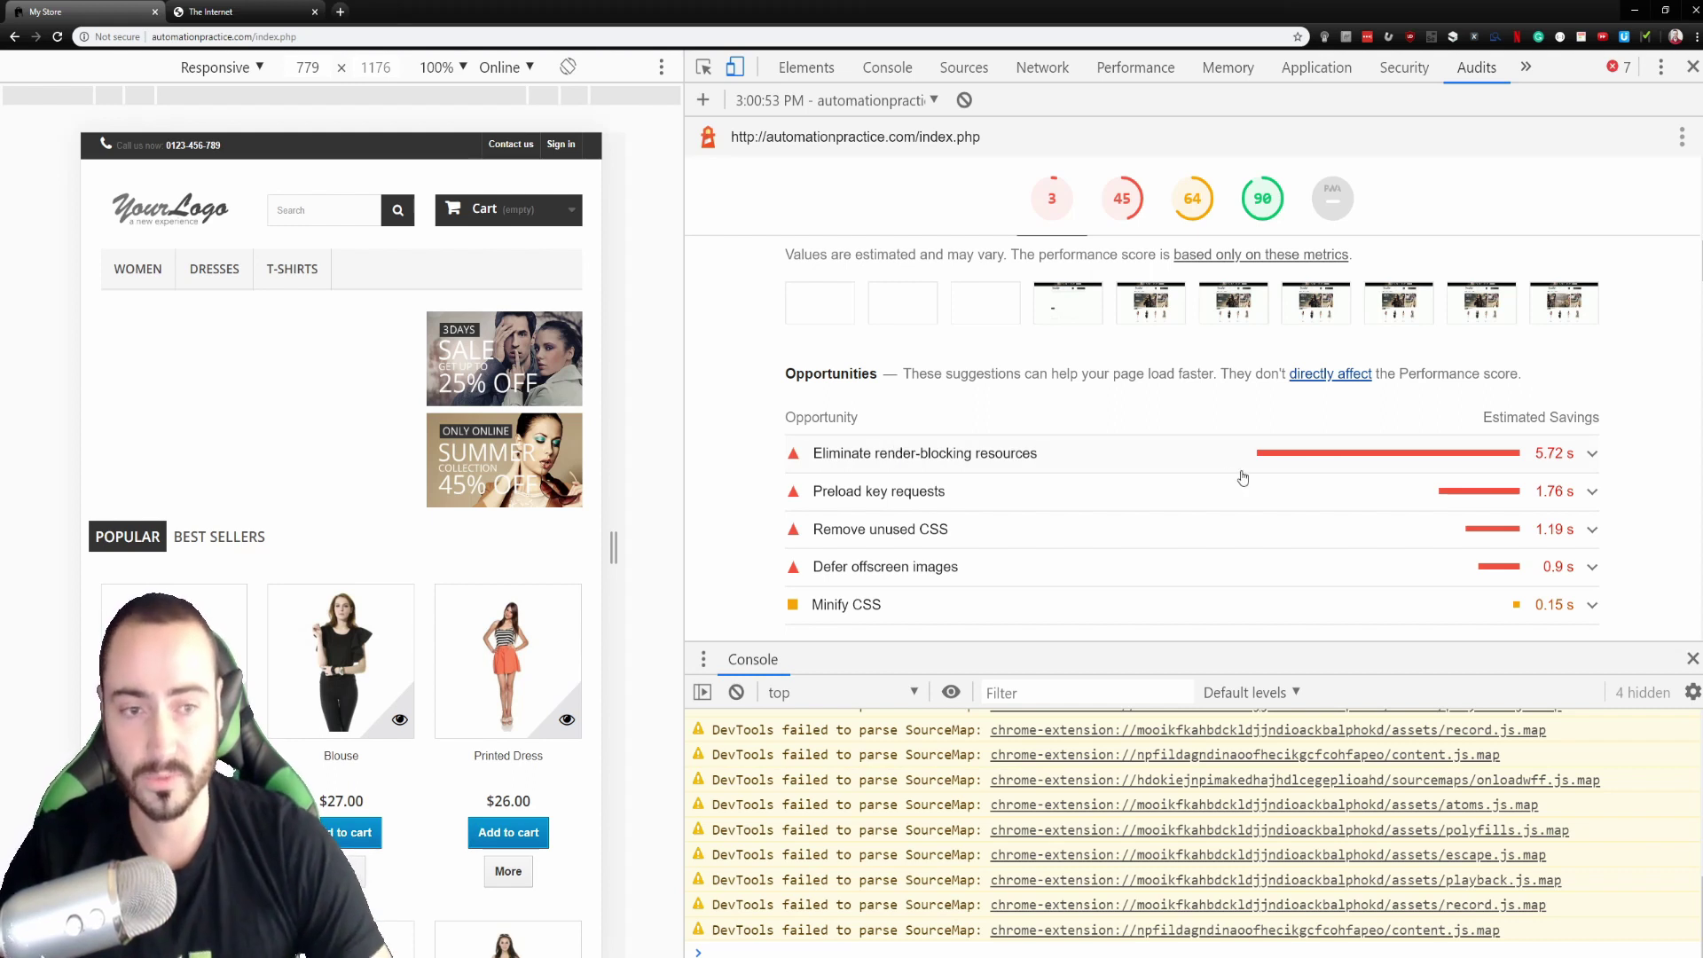
# - Expand the Eliminate render-blocking resources opportunity and review the size and potential savings of each listed file
pyautogui.click(1547, 453)
pyautogui.scroll(-3, 1083, 392)
pyautogui.scroll(-8, 1041, 400)
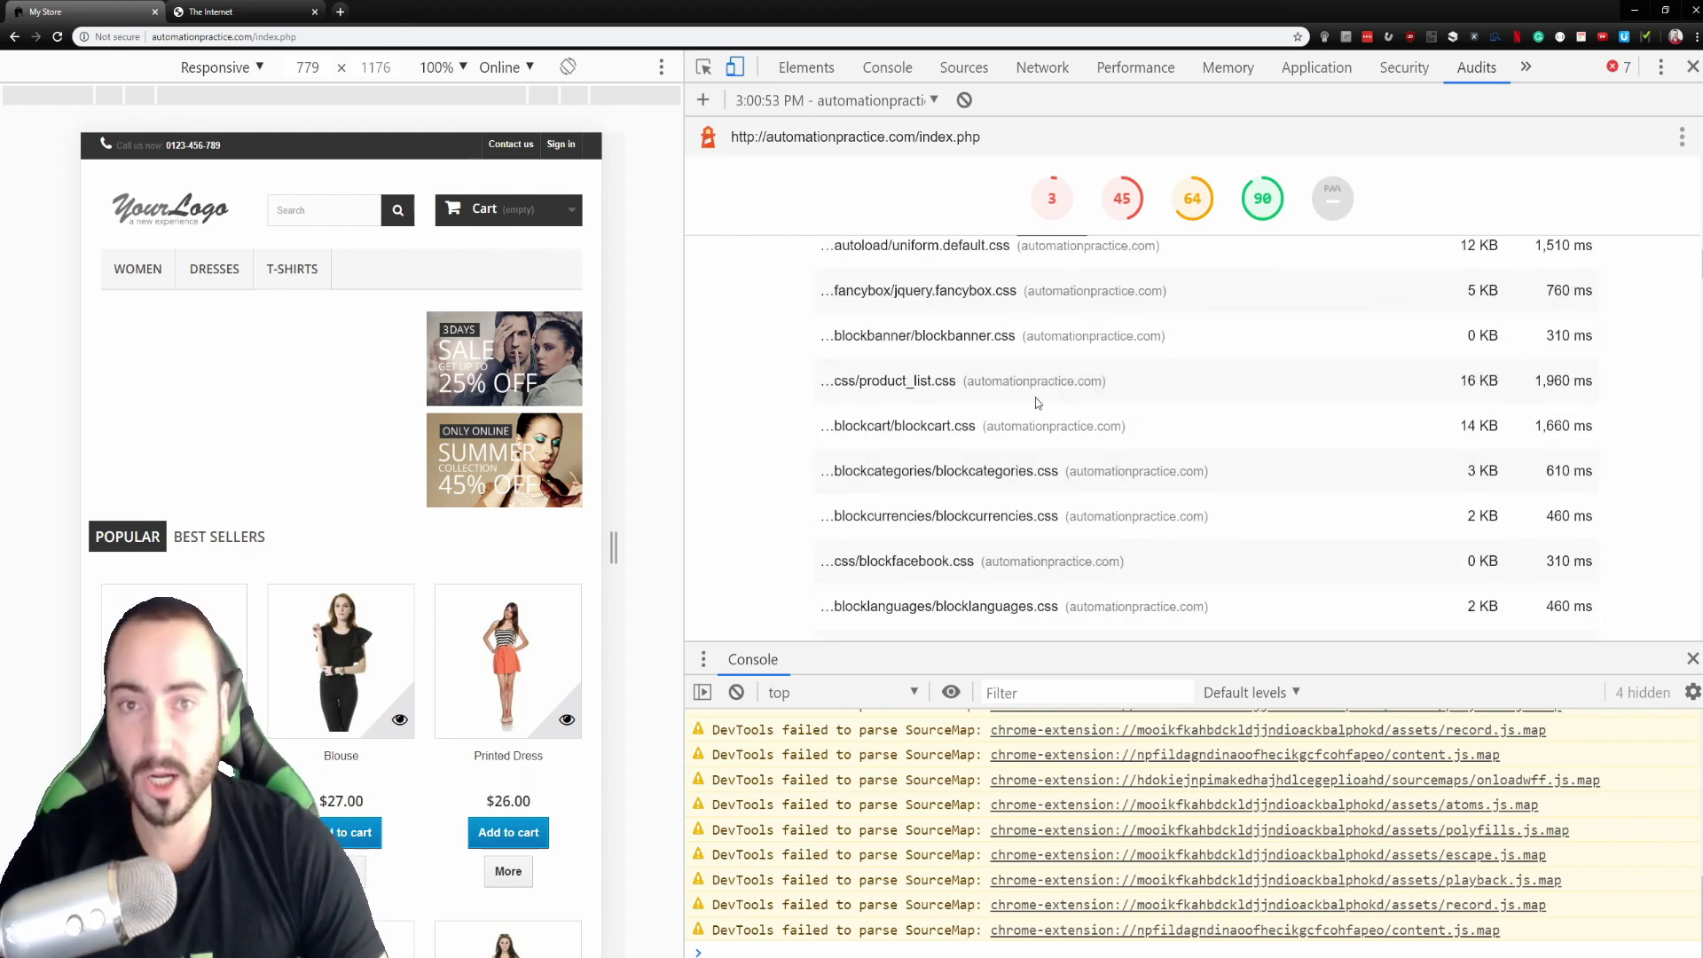
pyautogui.scroll(-8, 1035, 406)
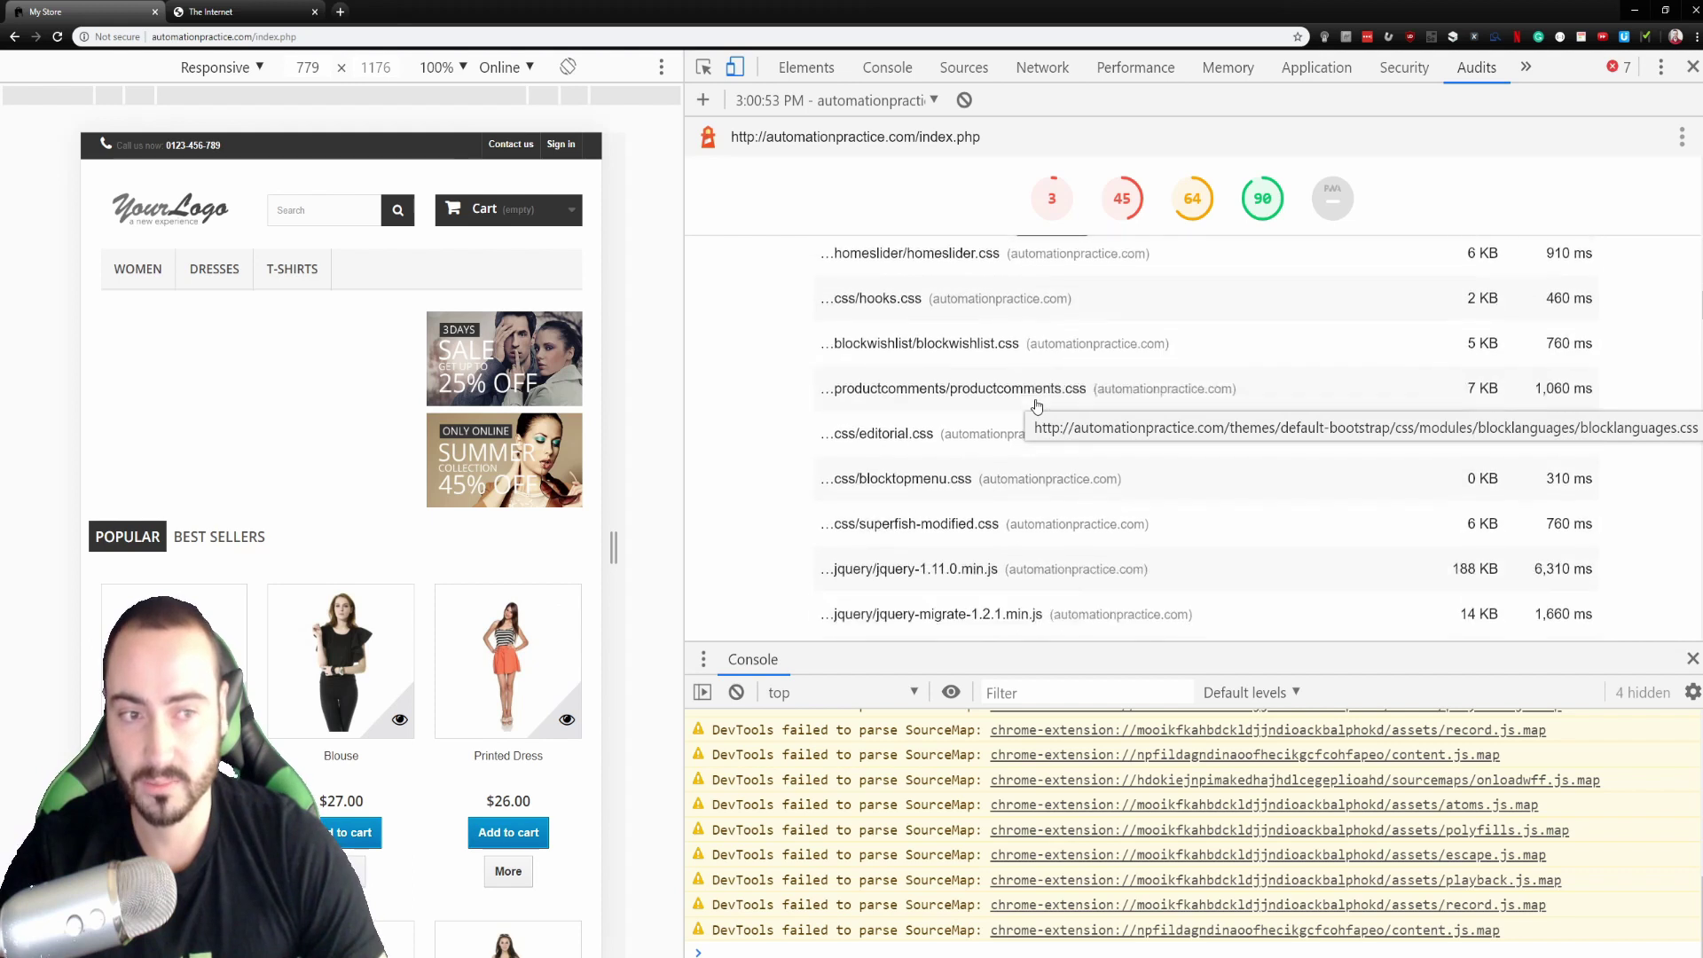
pyautogui.scroll(-2, 1036, 403)
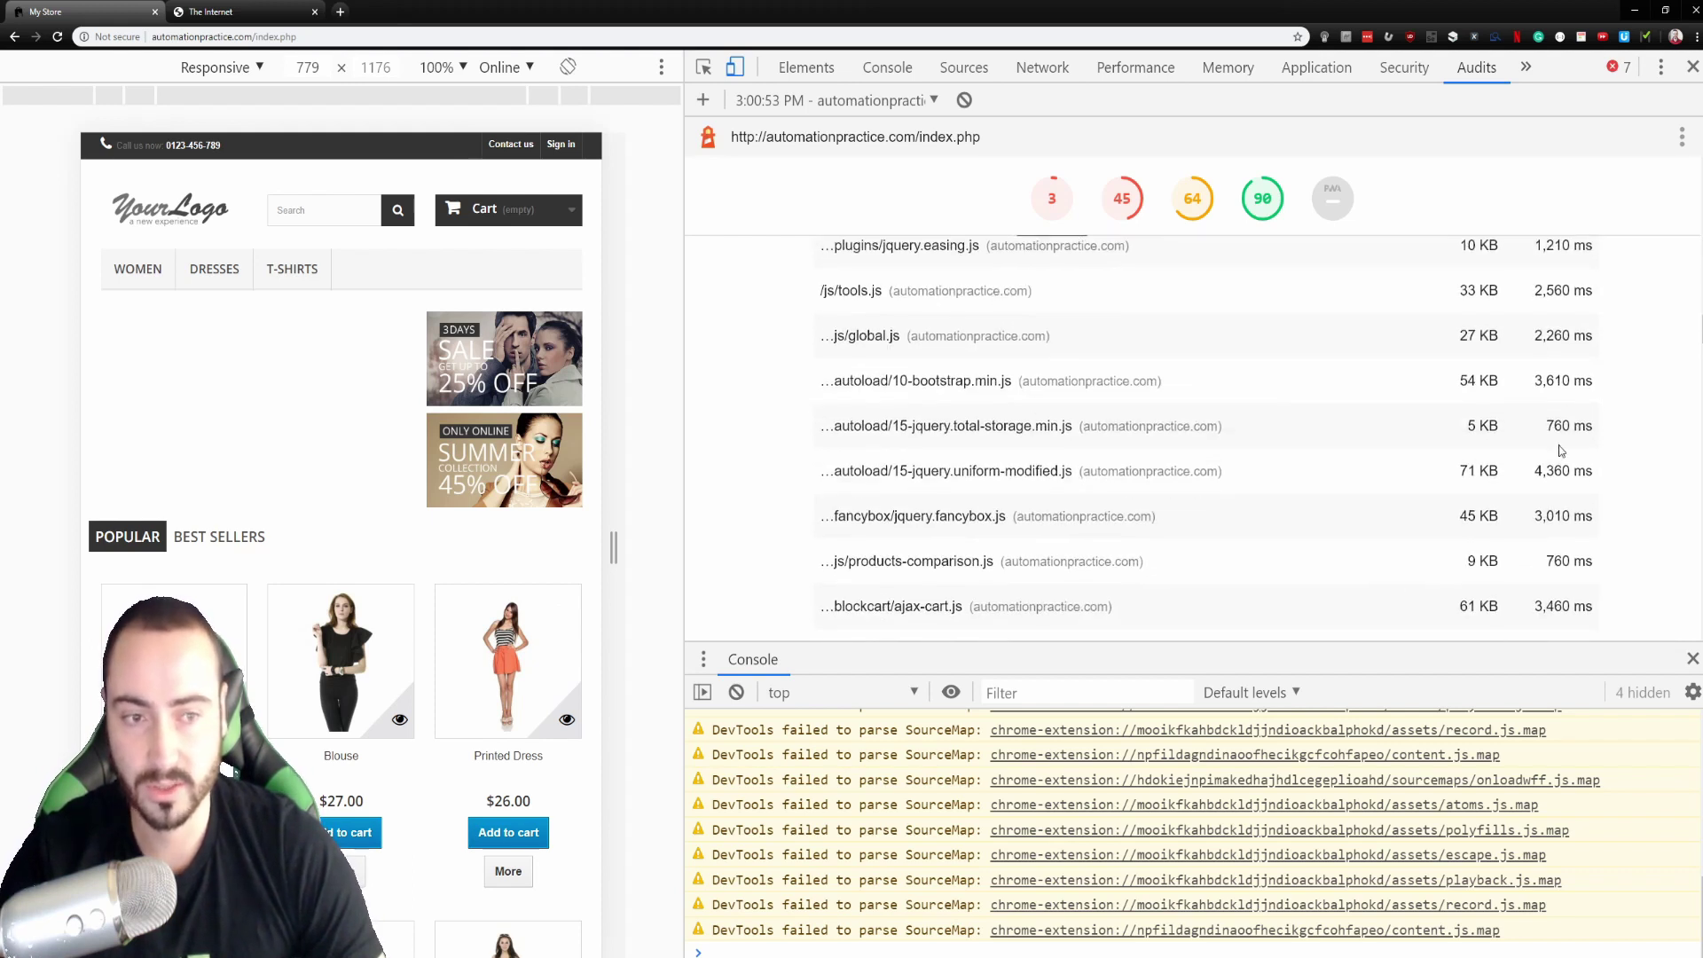
pyautogui.scroll(-6, 1286, 461)
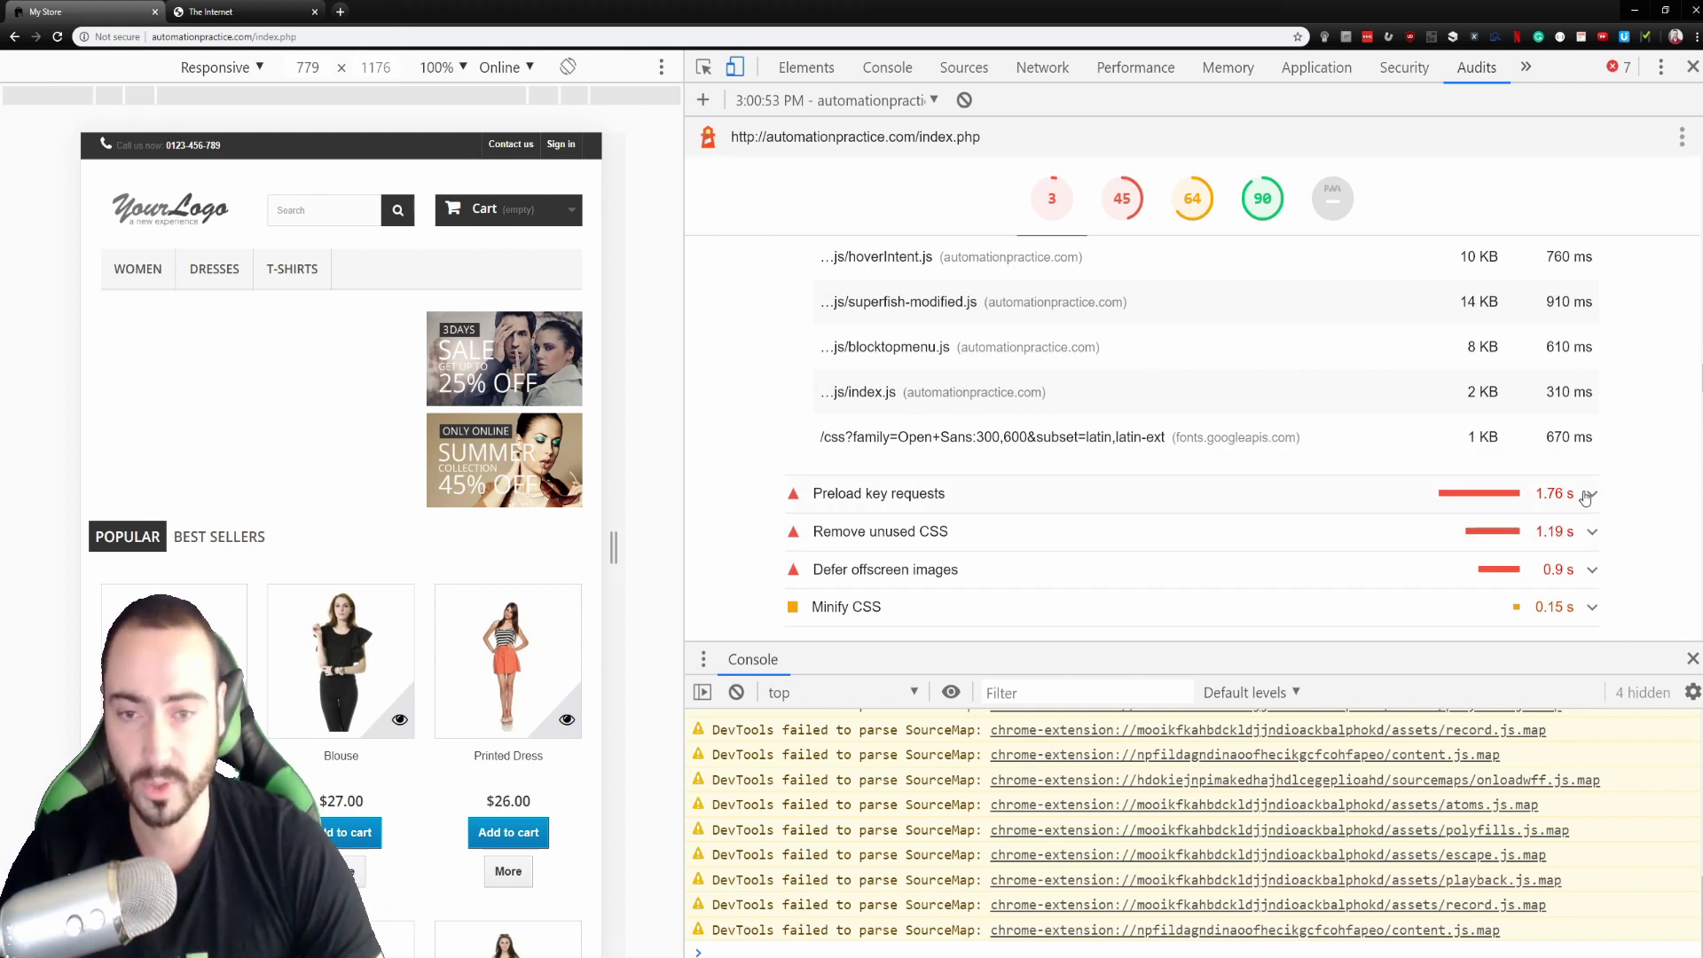
# - Expand the Preload key requests opportunity and review the Diagnostics items of the Performance section
pyautogui.click(1585, 497)
pyautogui.scroll(-5, 1136, 372)
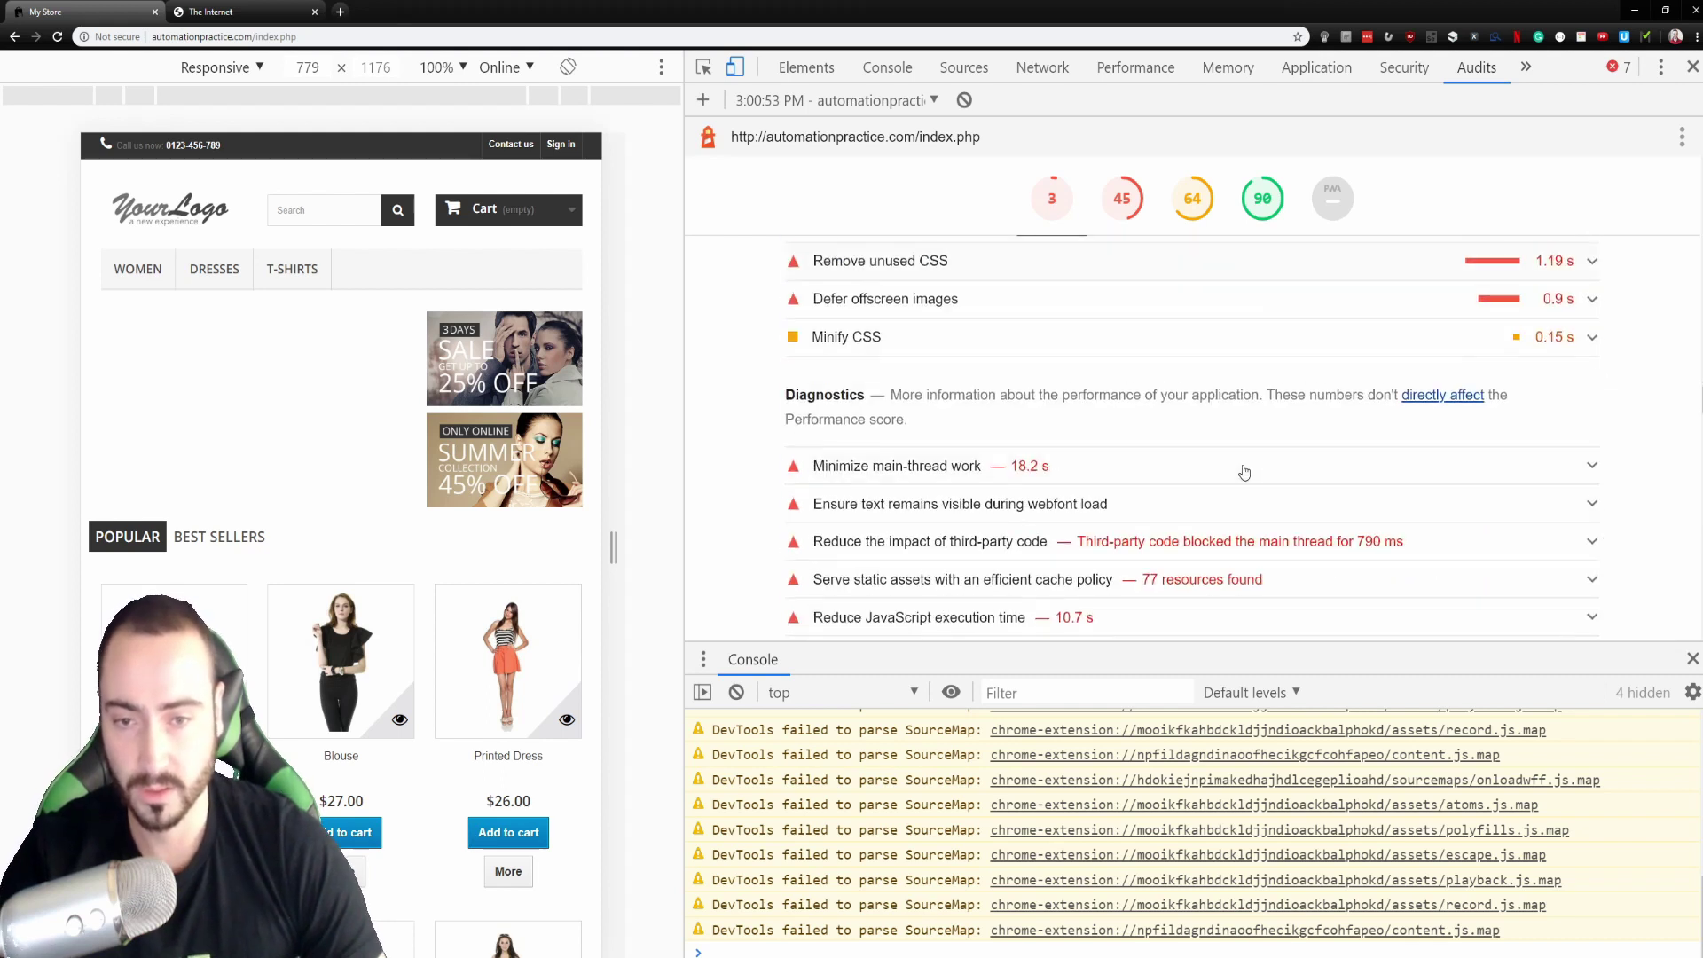
pyautogui.scroll(1, 1251, 470)
pyautogui.scroll(-3, 1461, 485)
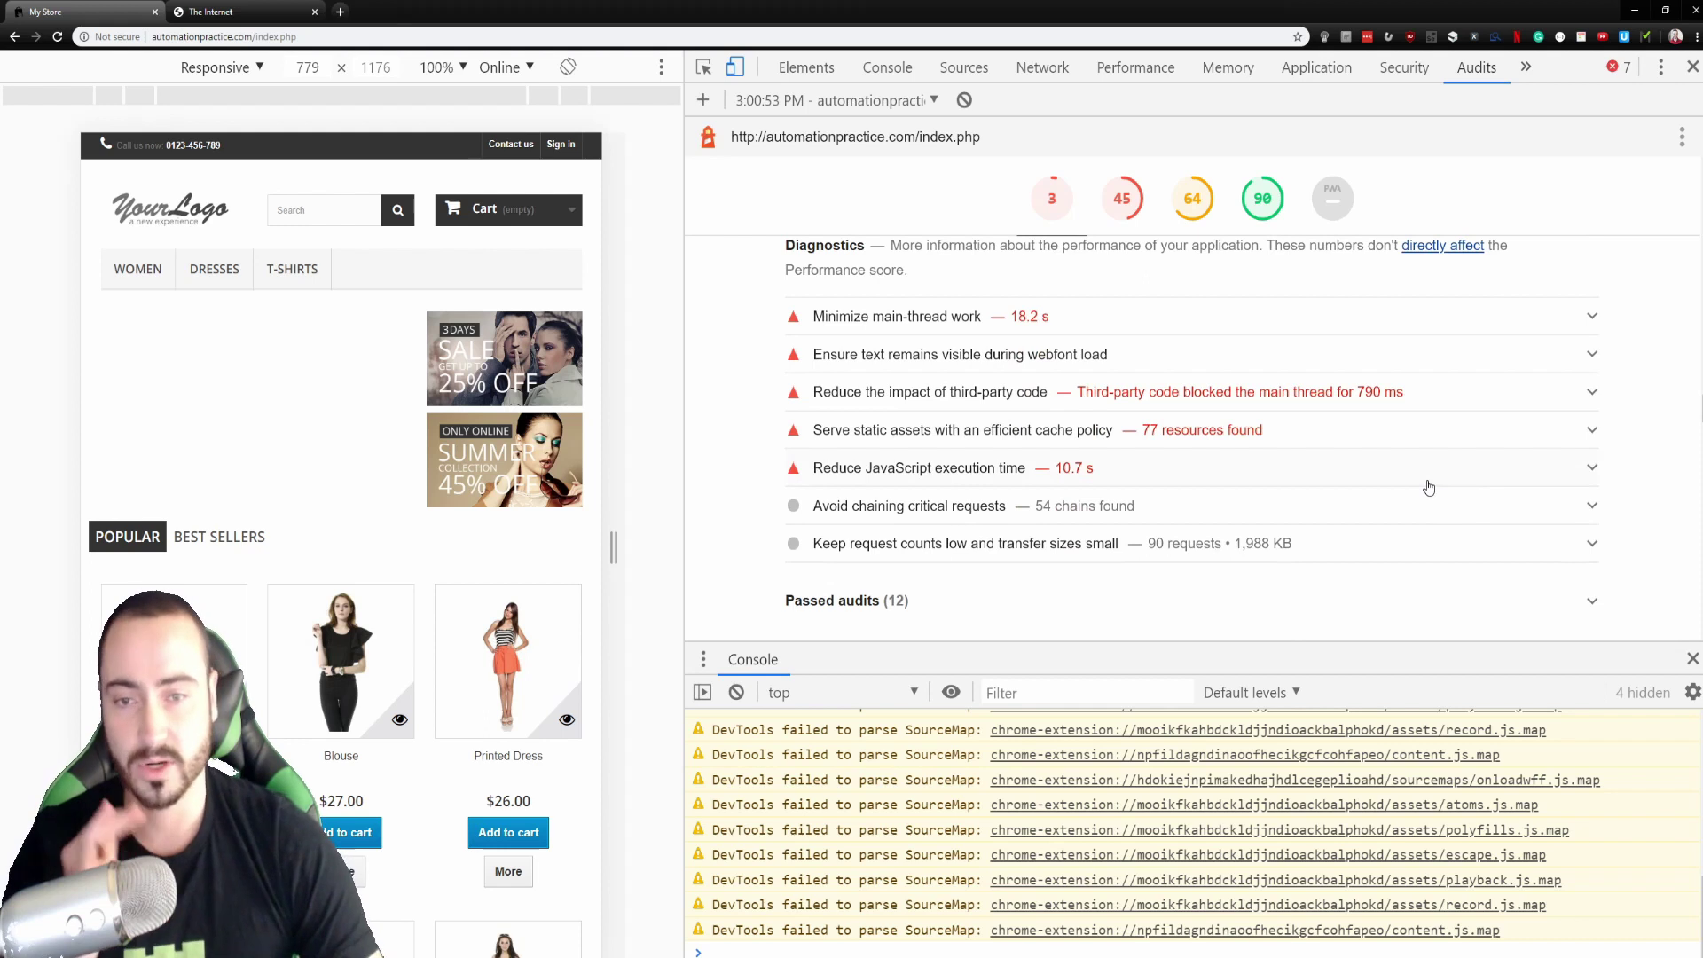
pyautogui.scroll(-1, 1426, 488)
pyautogui.scroll(-1, 1423, 489)
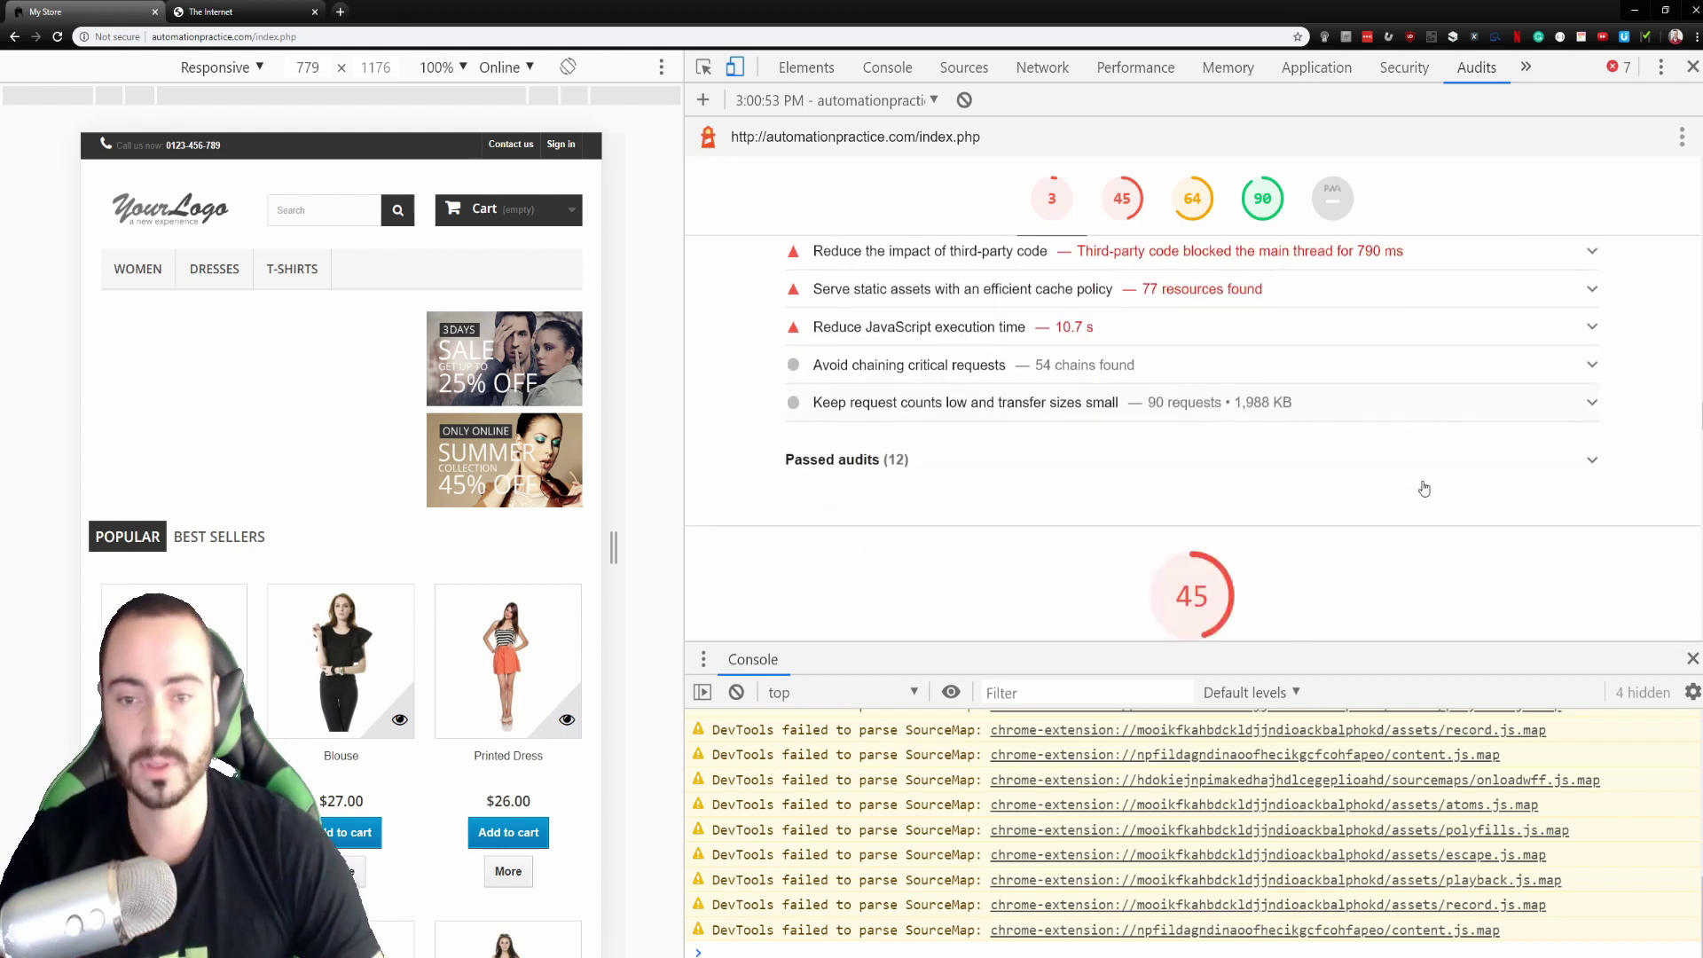
# - Review the Accessibility findings of the audit report and continue to its Best Practices section
pyautogui.scroll(-1, 1423, 490)
pyautogui.scroll(-12, 1421, 490)
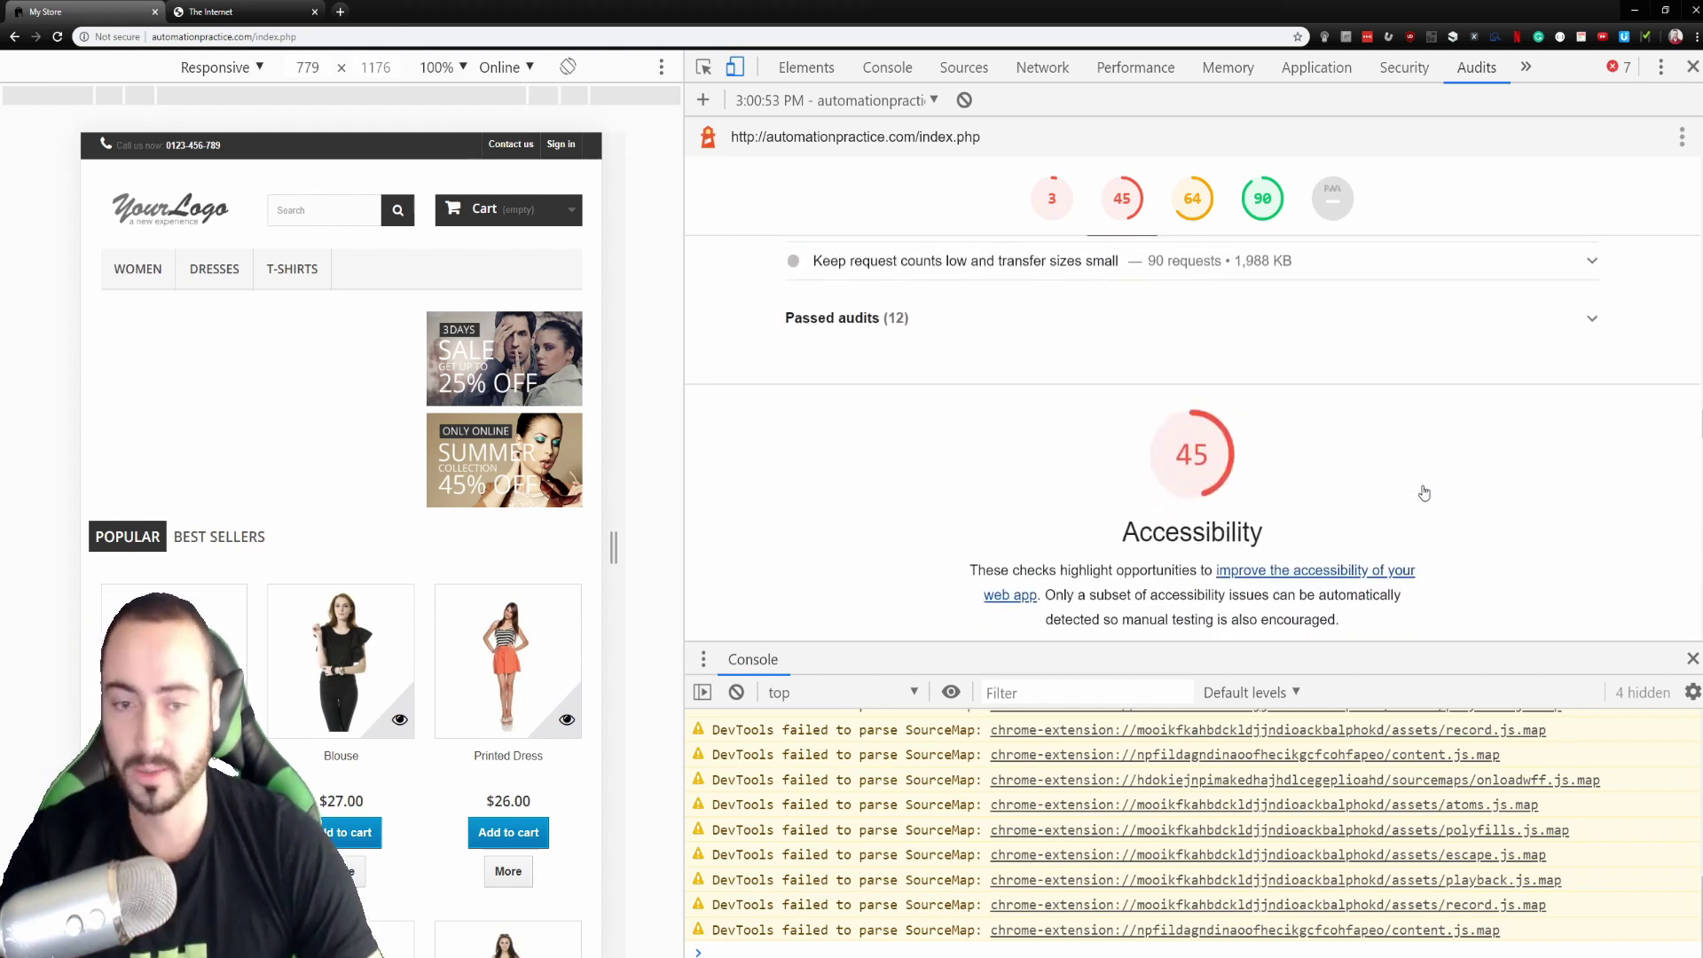
pyautogui.scroll(3, 1332, 469)
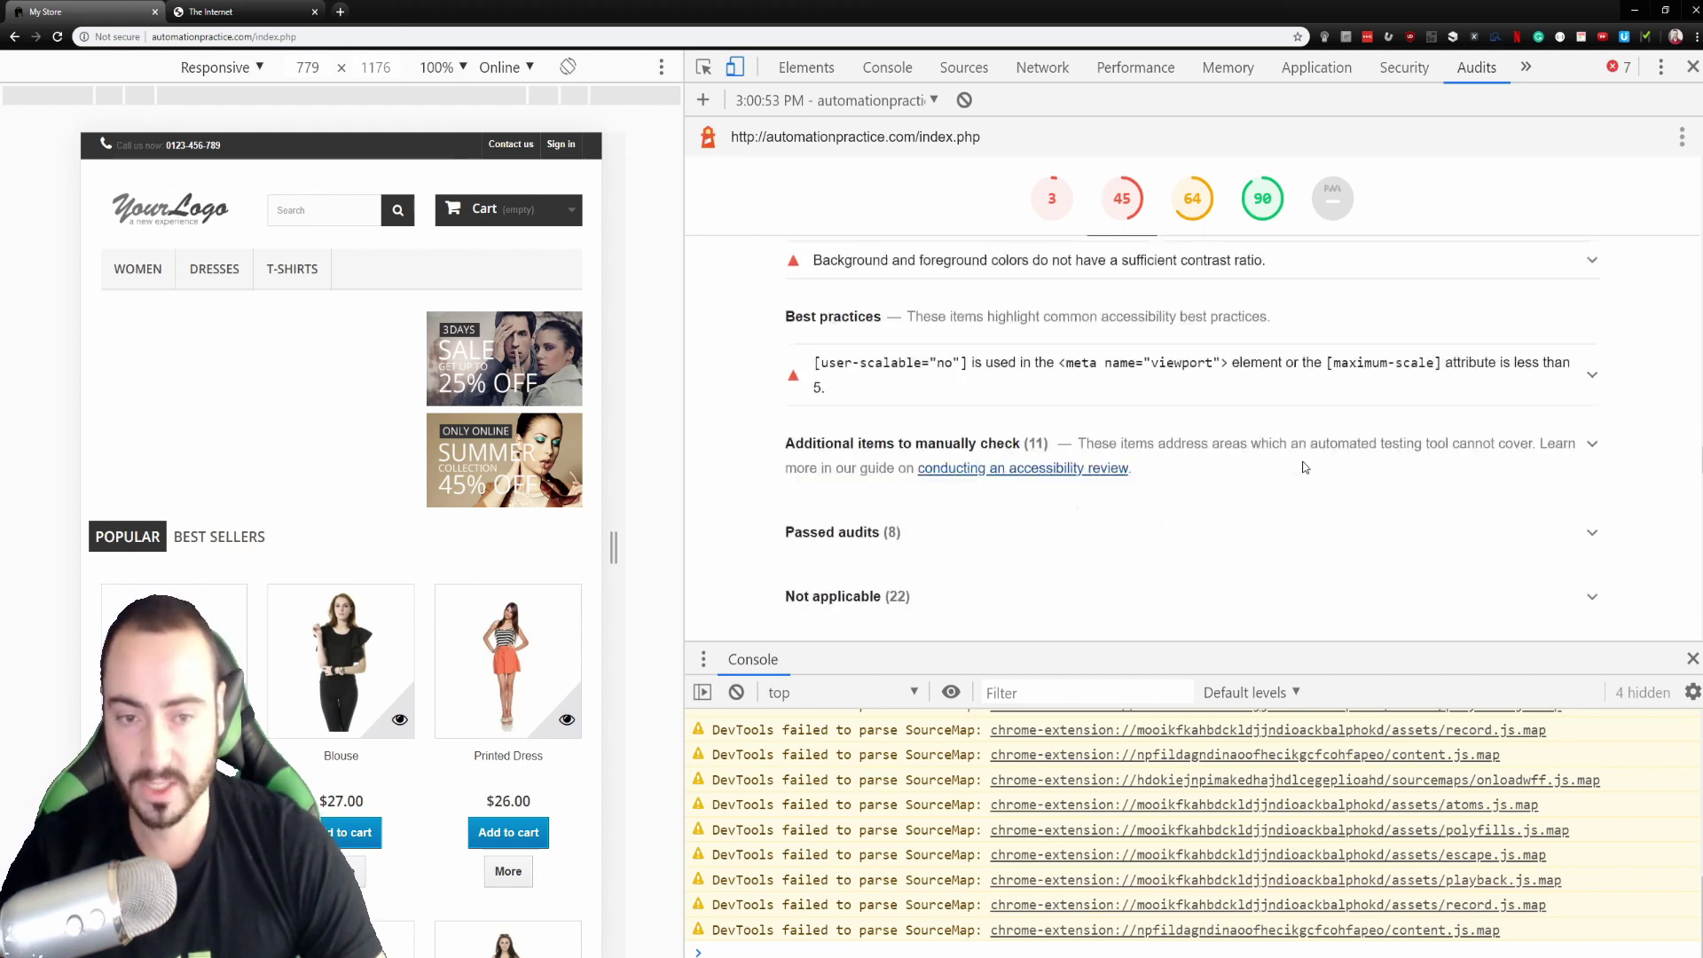
pyautogui.scroll(-6, 1304, 467)
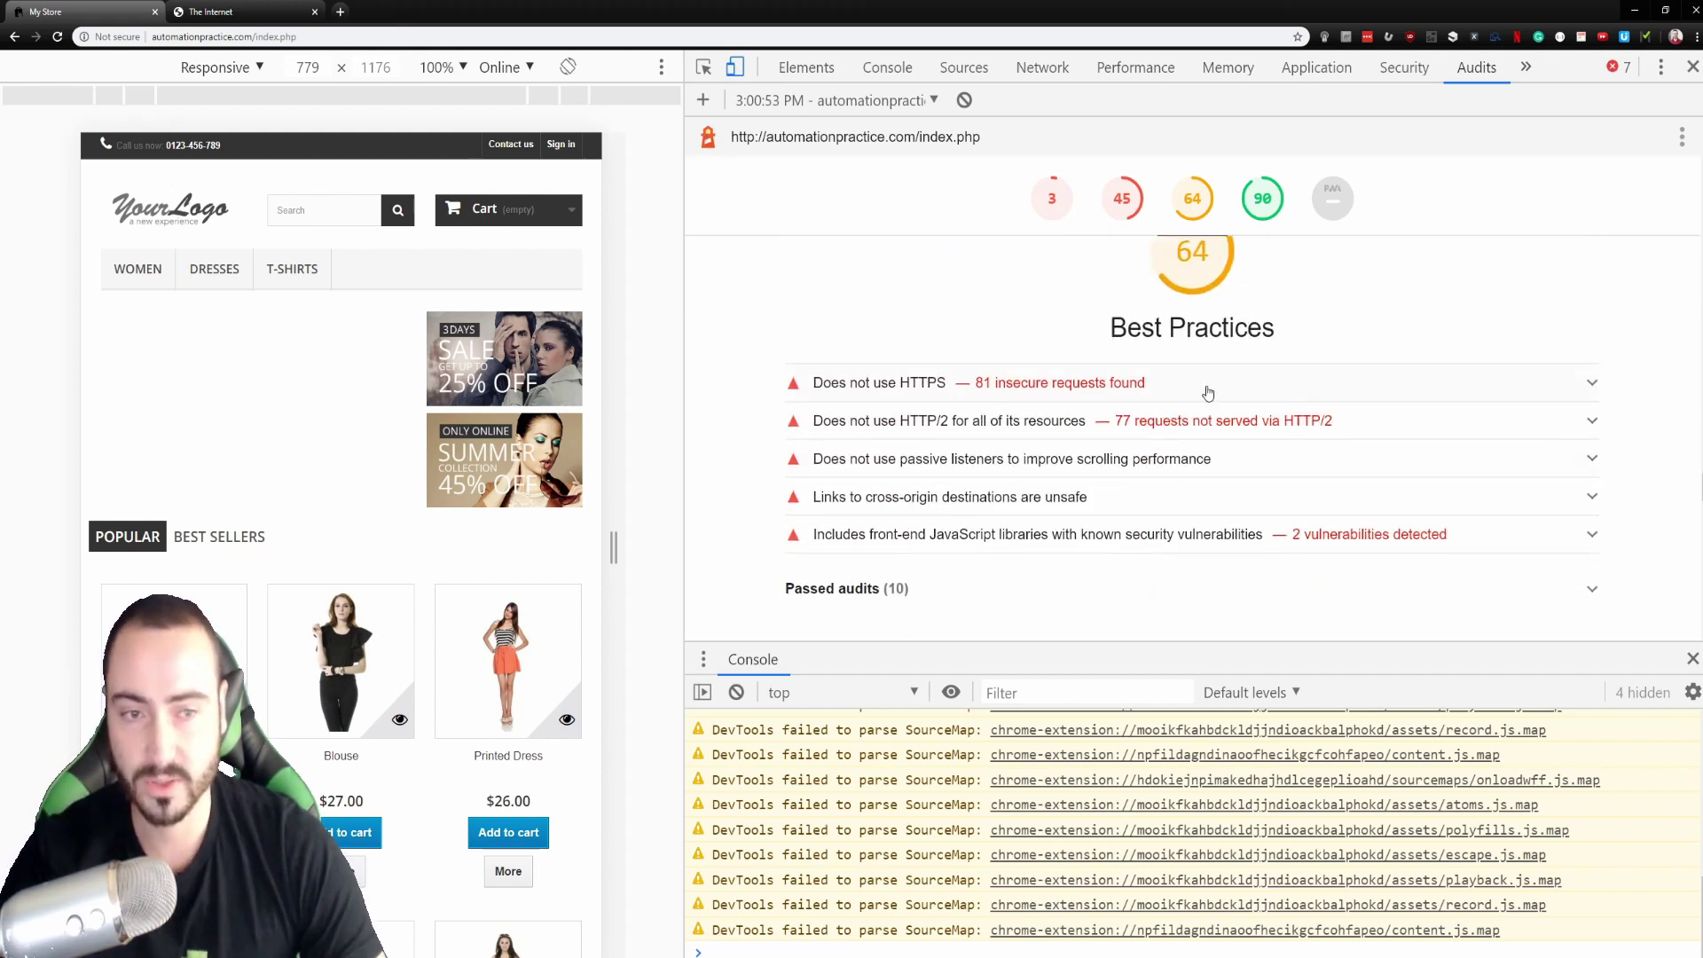
# - Expand the Does not use HTTPS finding and examine its list of insecure URLs
pyautogui.click(1173, 393)
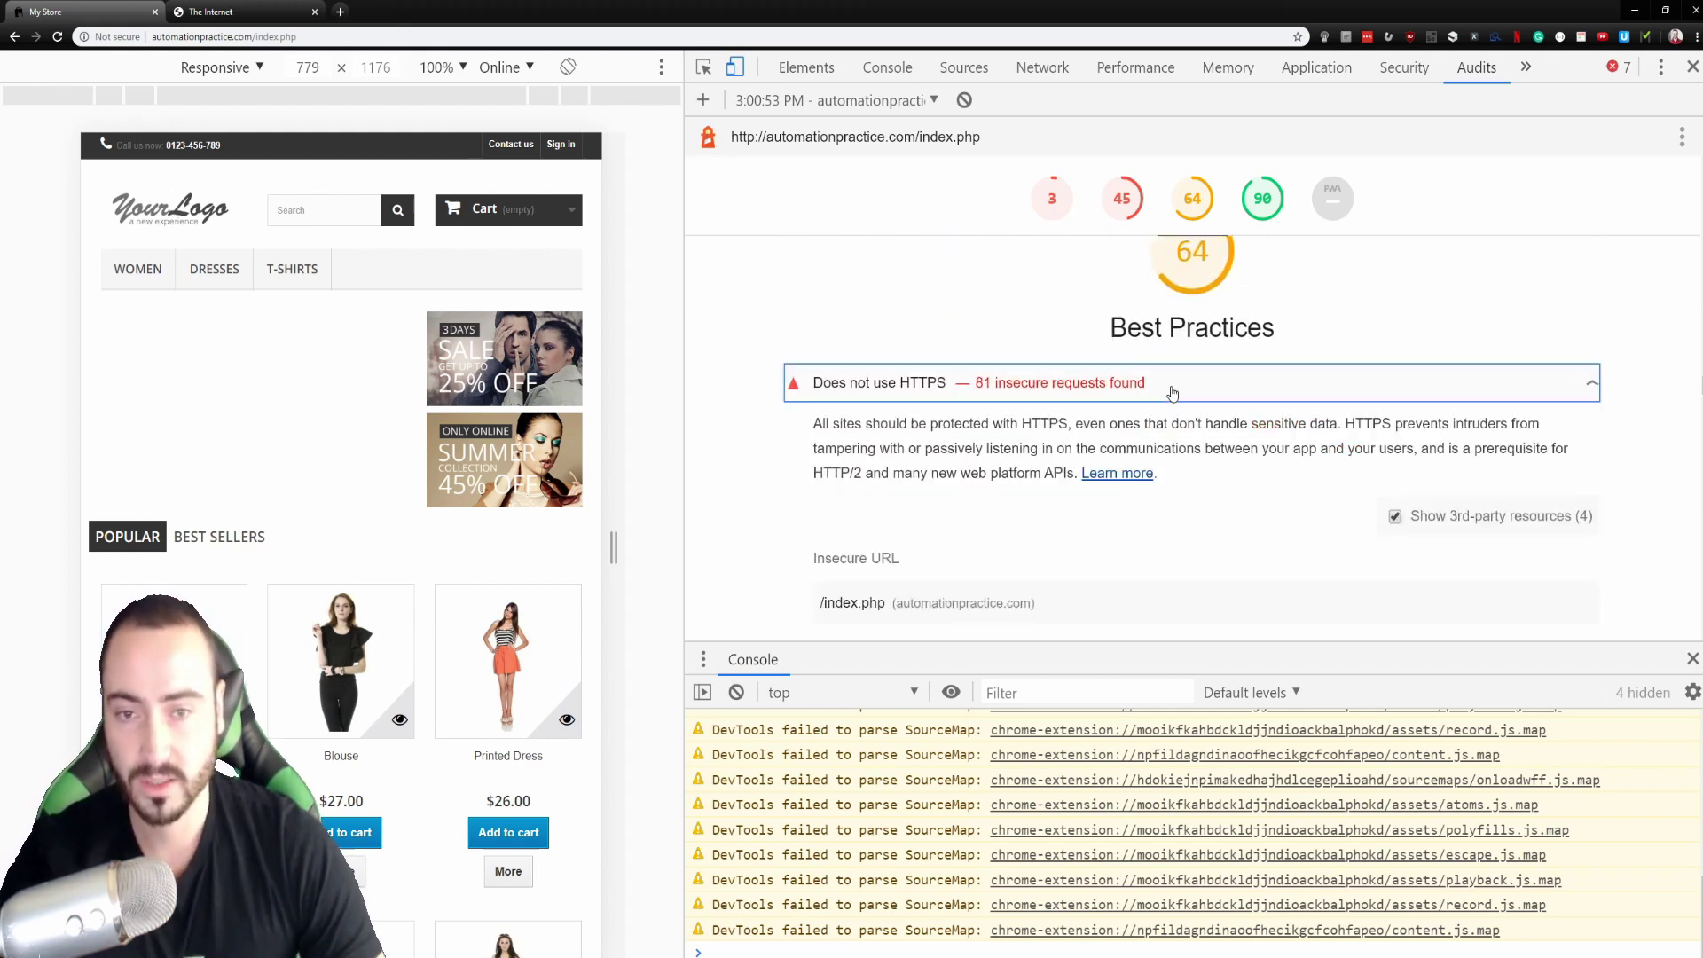
pyautogui.scroll(-8, 1402, 440)
pyautogui.scroll(-15, 1402, 440)
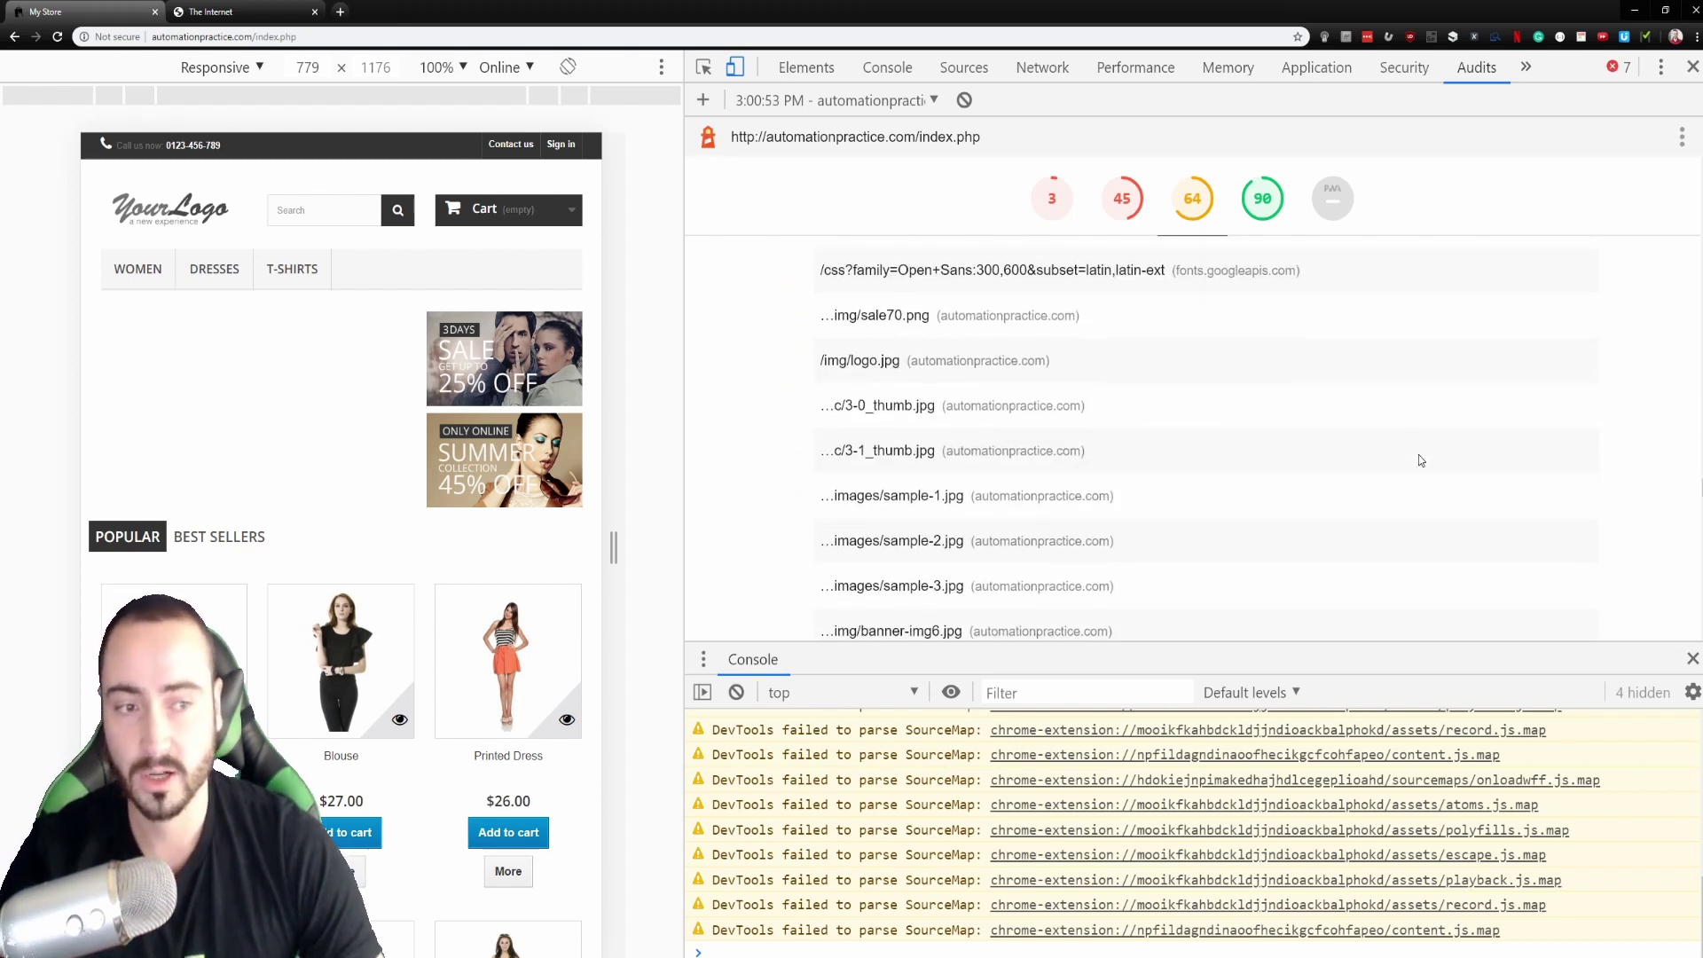
pyautogui.scroll(-5, 1419, 459)
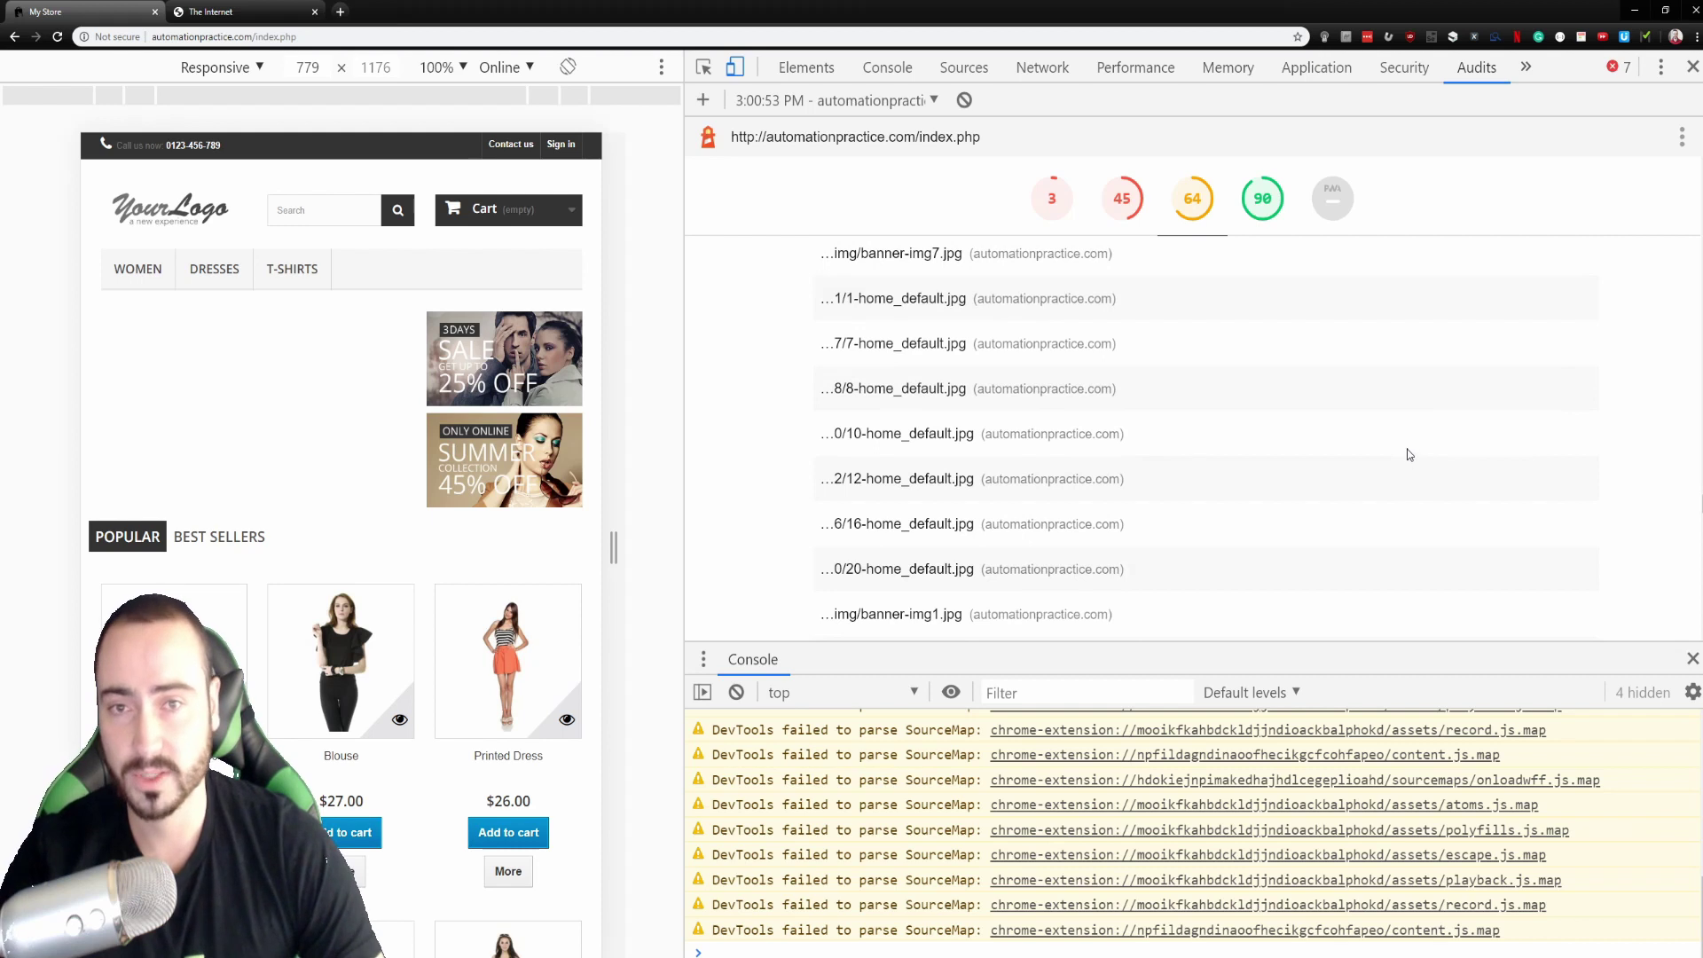
pyautogui.scroll(-4, 1408, 454)
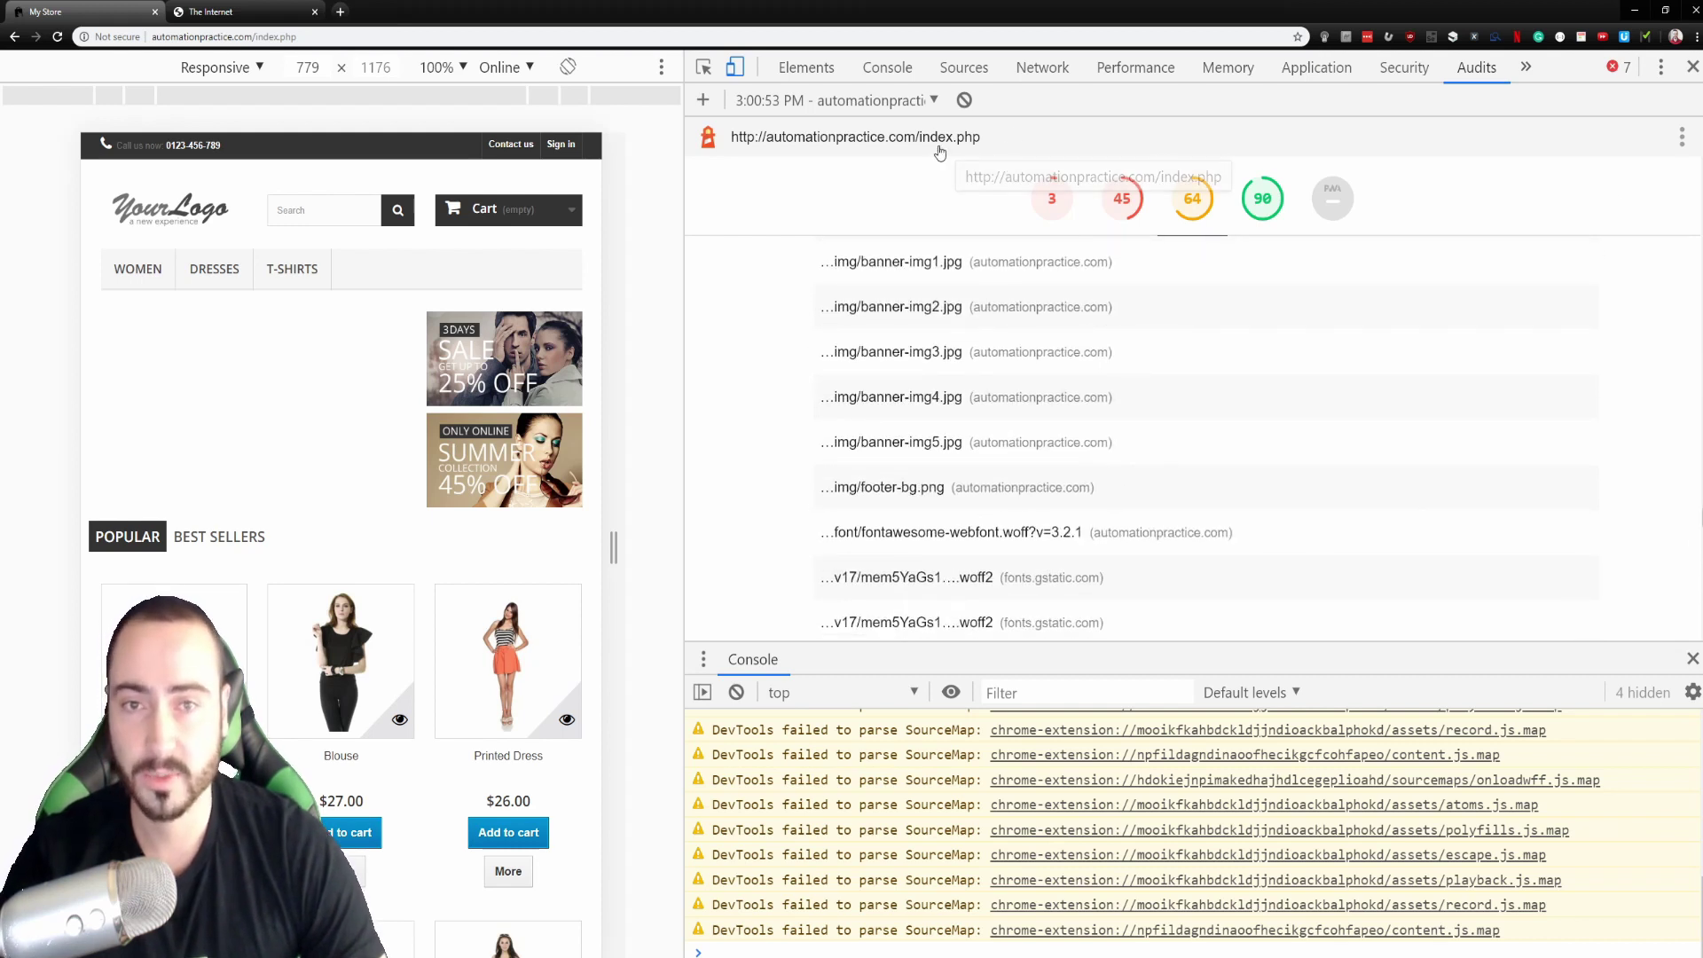
# - Save the audit report as HTML and return to the overall category scores
pyautogui.click(1681, 136)
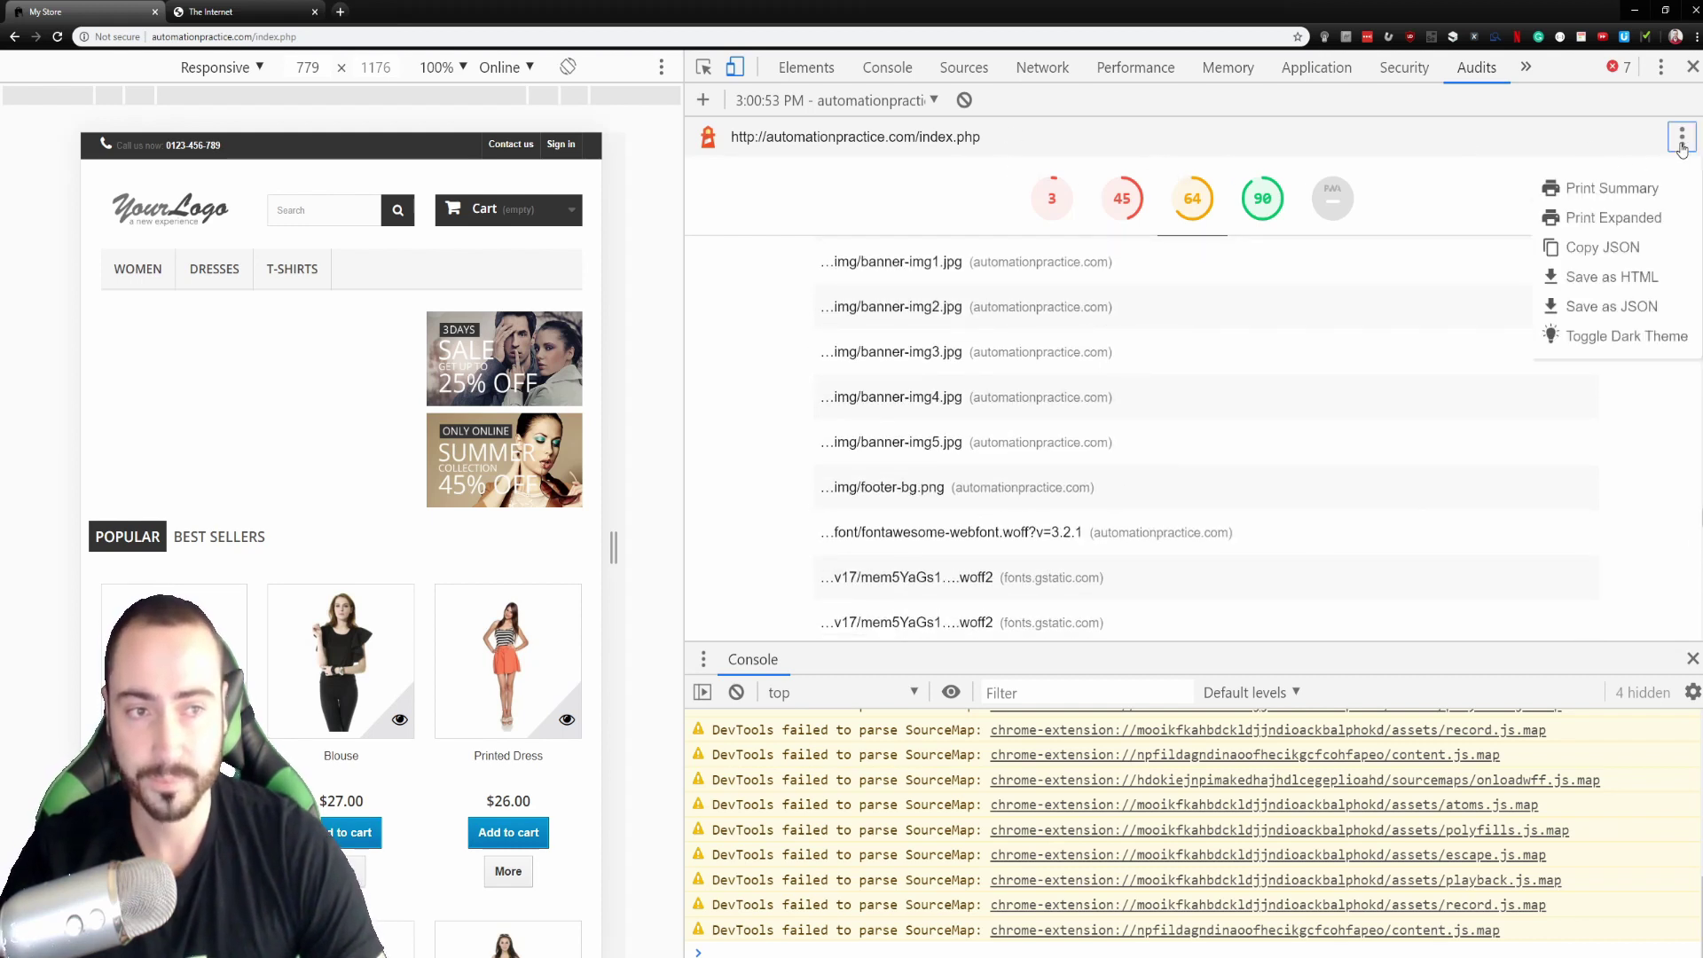
pyautogui.click(1638, 278)
pyautogui.scroll(7, 1209, 392)
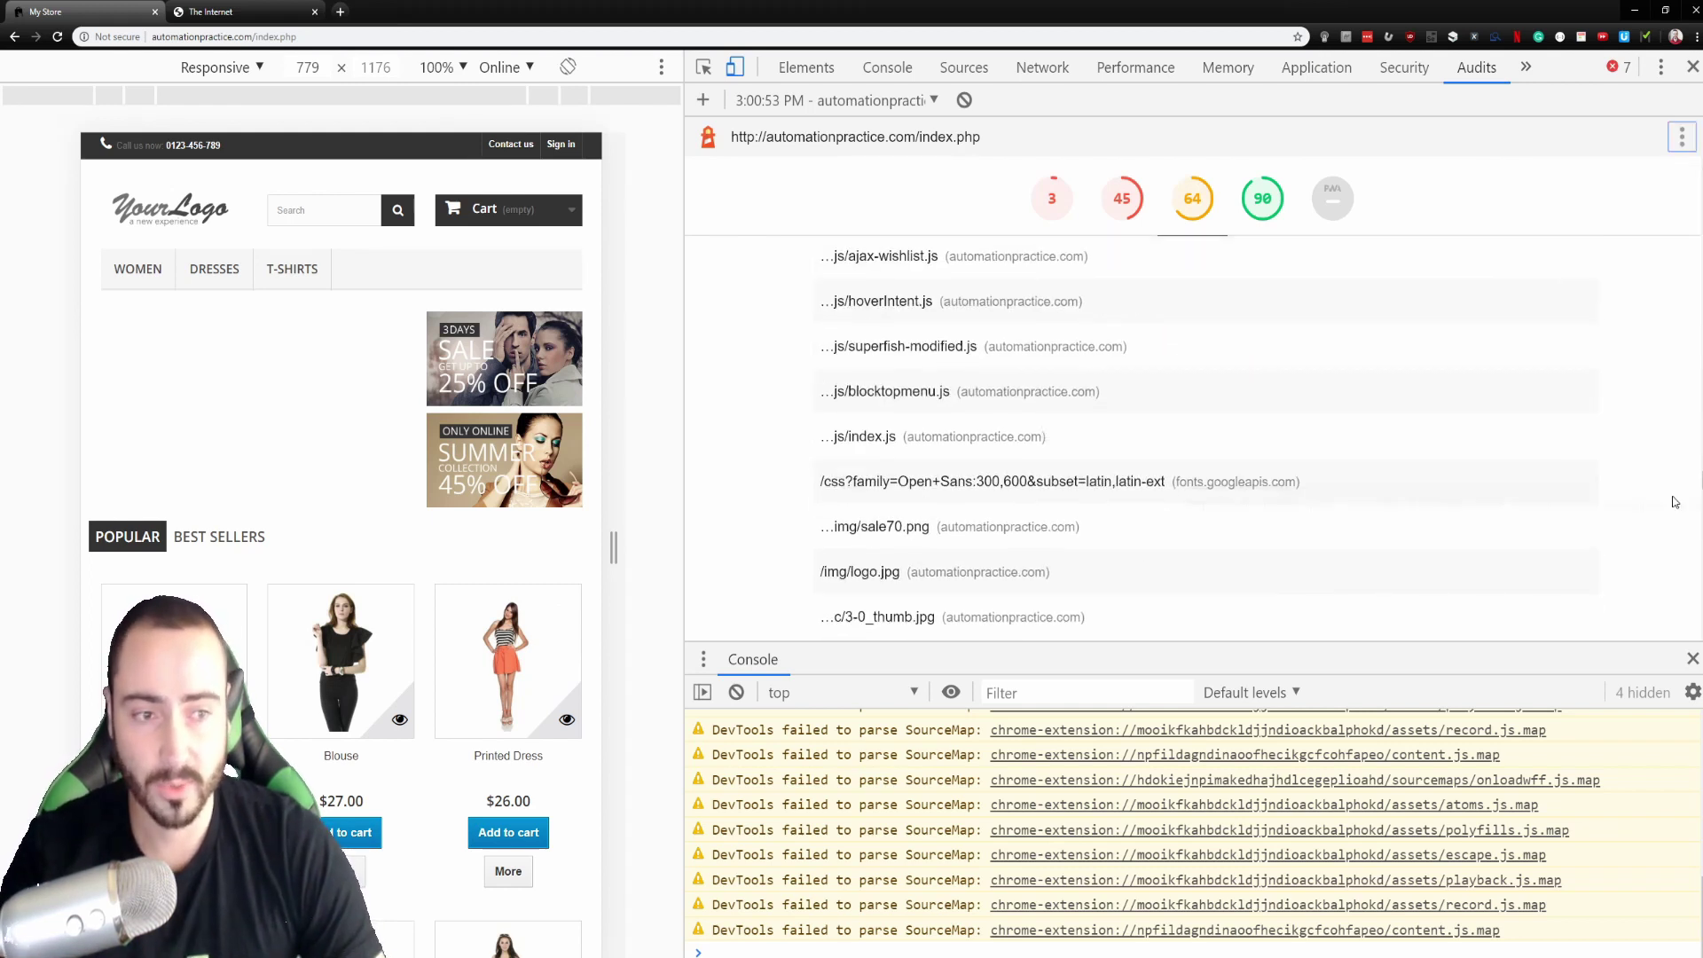
pyautogui.moveTo(1699, 485); pyautogui.dragTo(1685, 177)
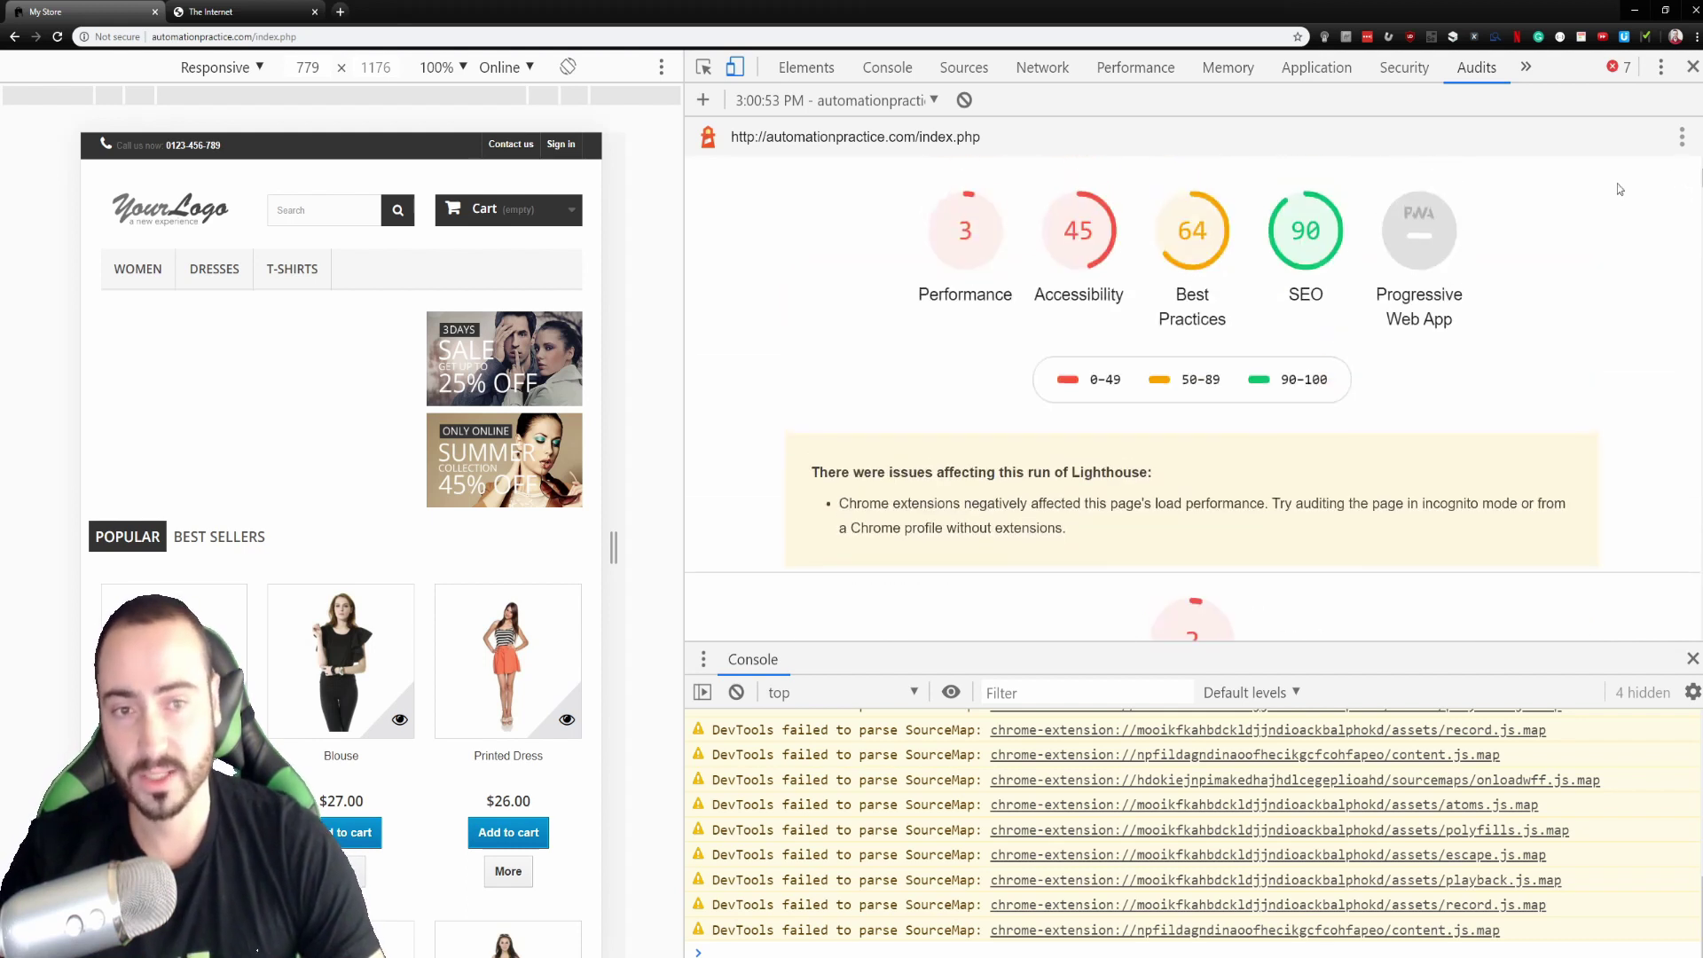
# - Generate a new audit report of the store page for the Mobile device and reopen the 3:00:53 PM desktop report
pyautogui.click(916, 105)
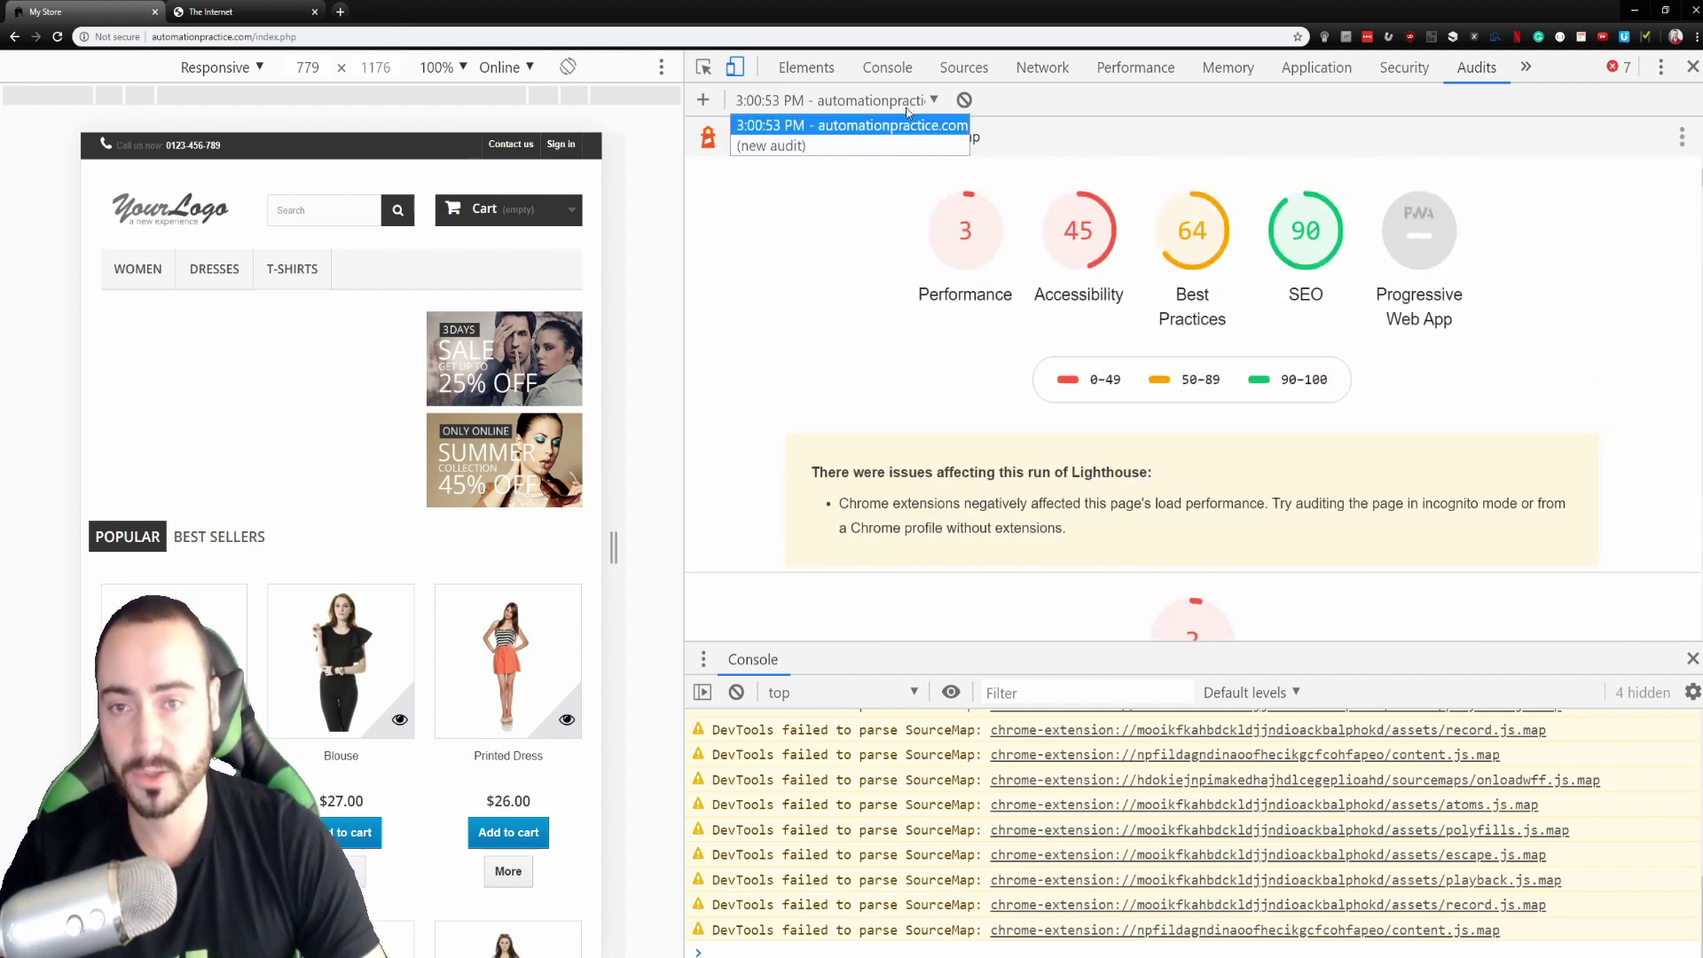
pyautogui.click(809, 127)
pyautogui.click(924, 107)
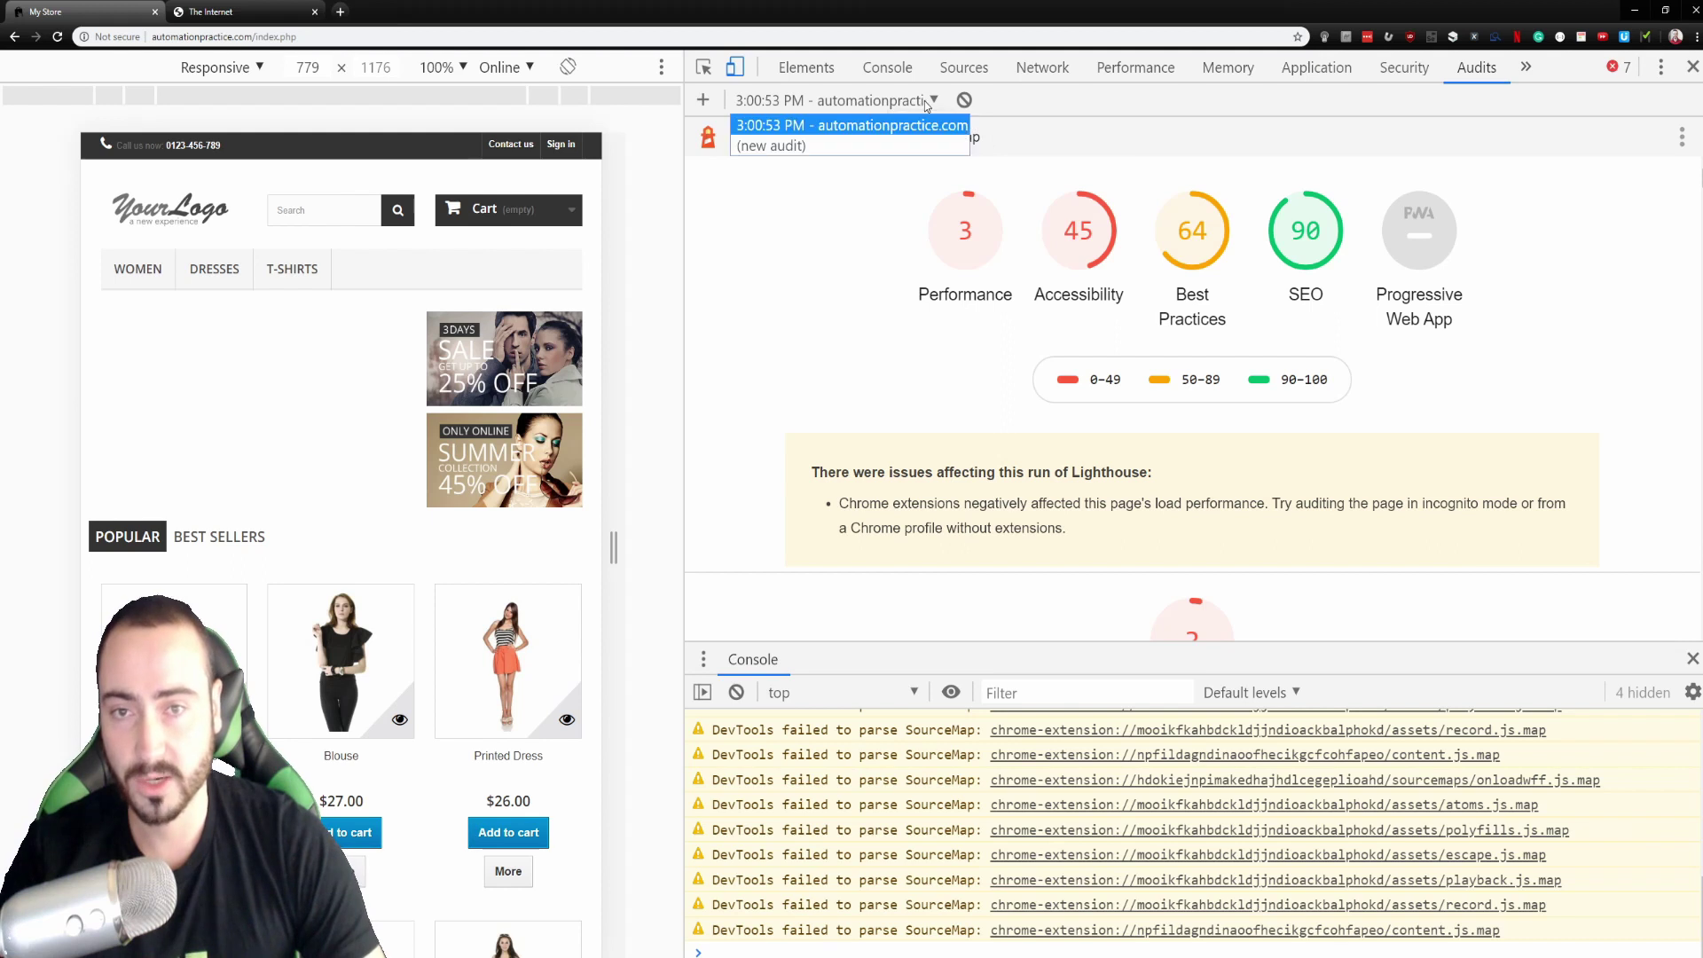
pyautogui.click(874, 146)
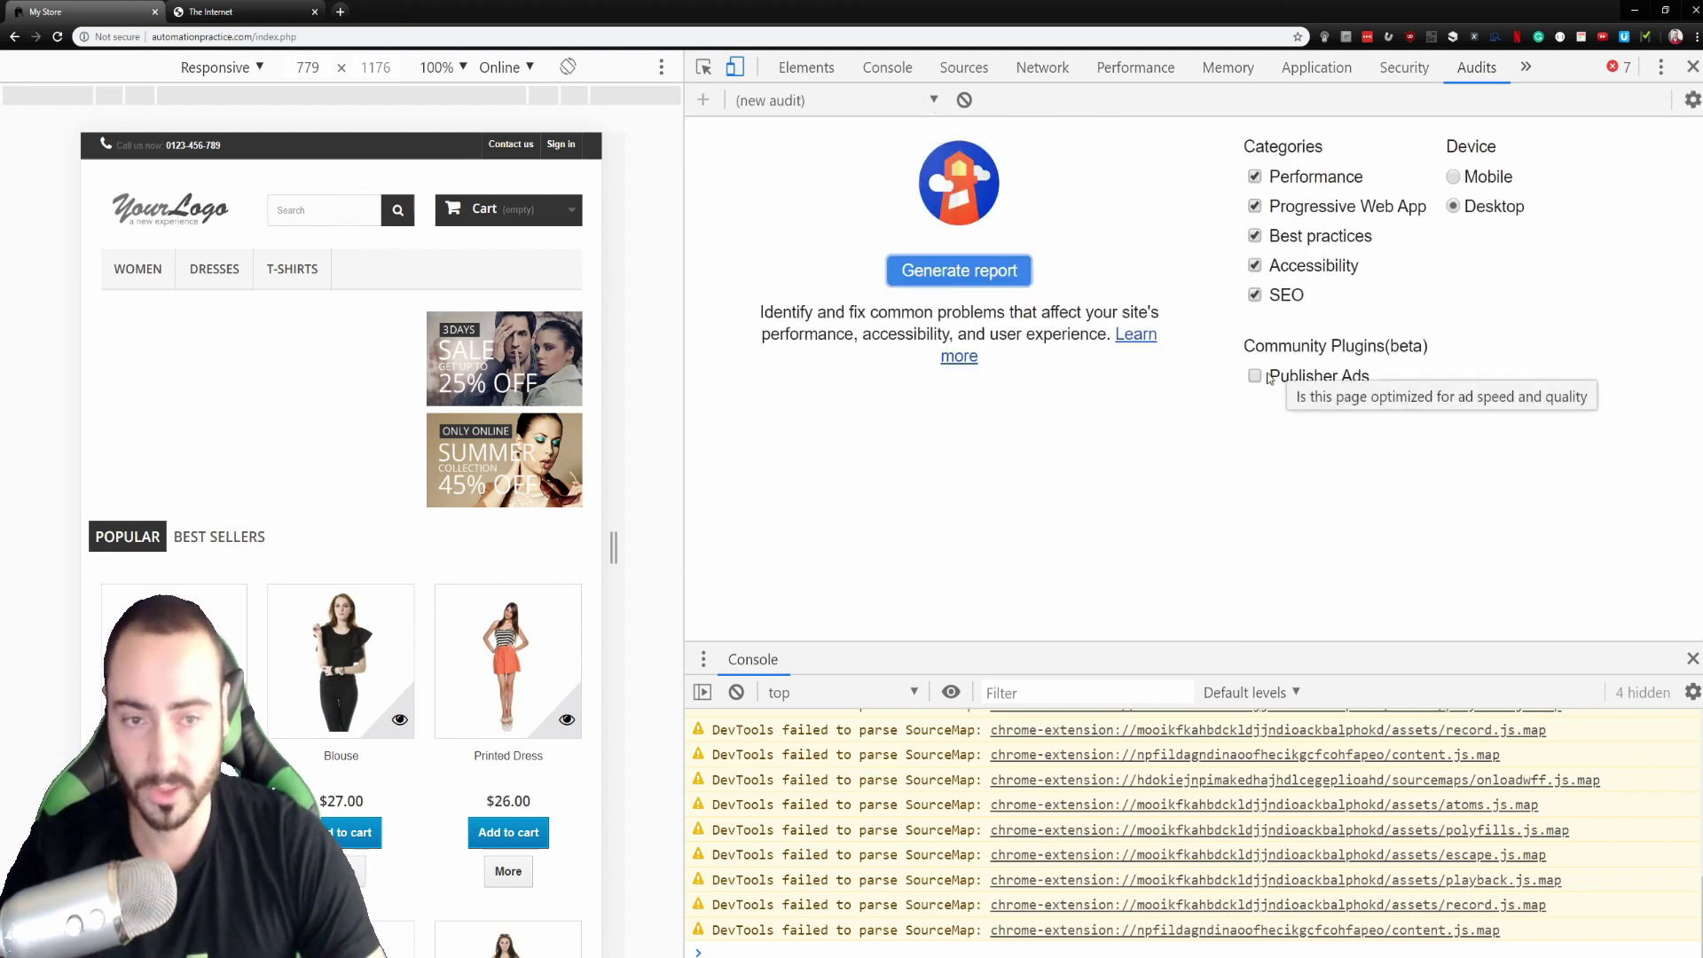
pyautogui.click(1454, 177)
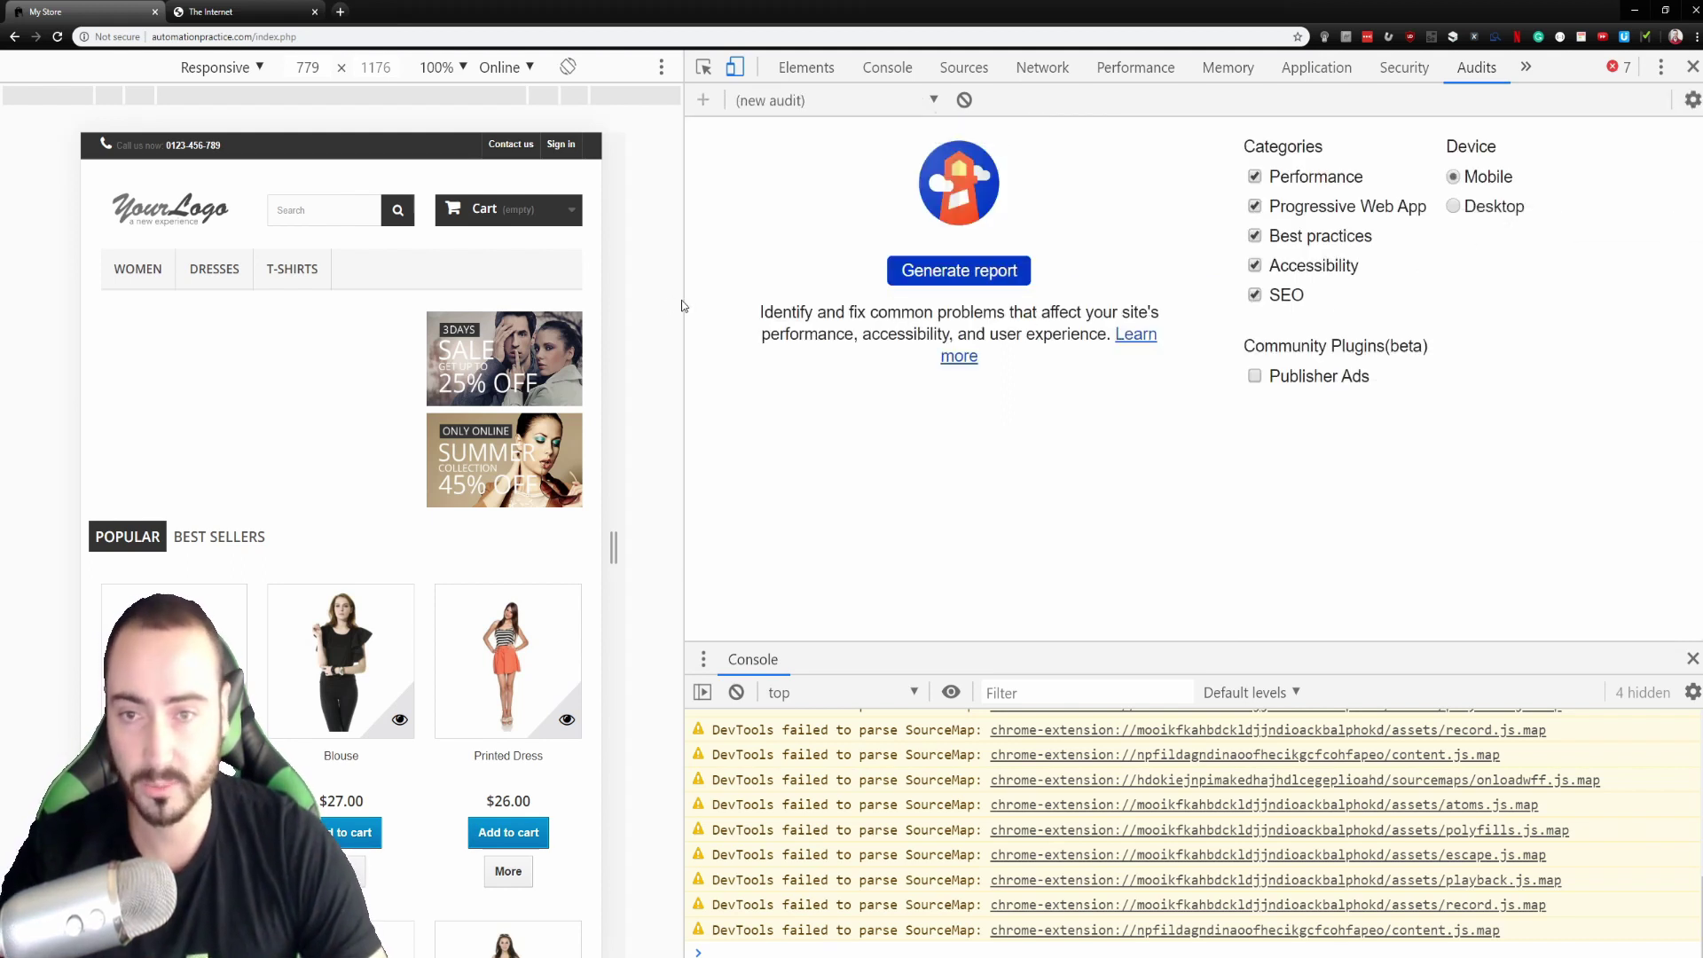
pyautogui.click(1006, 273)
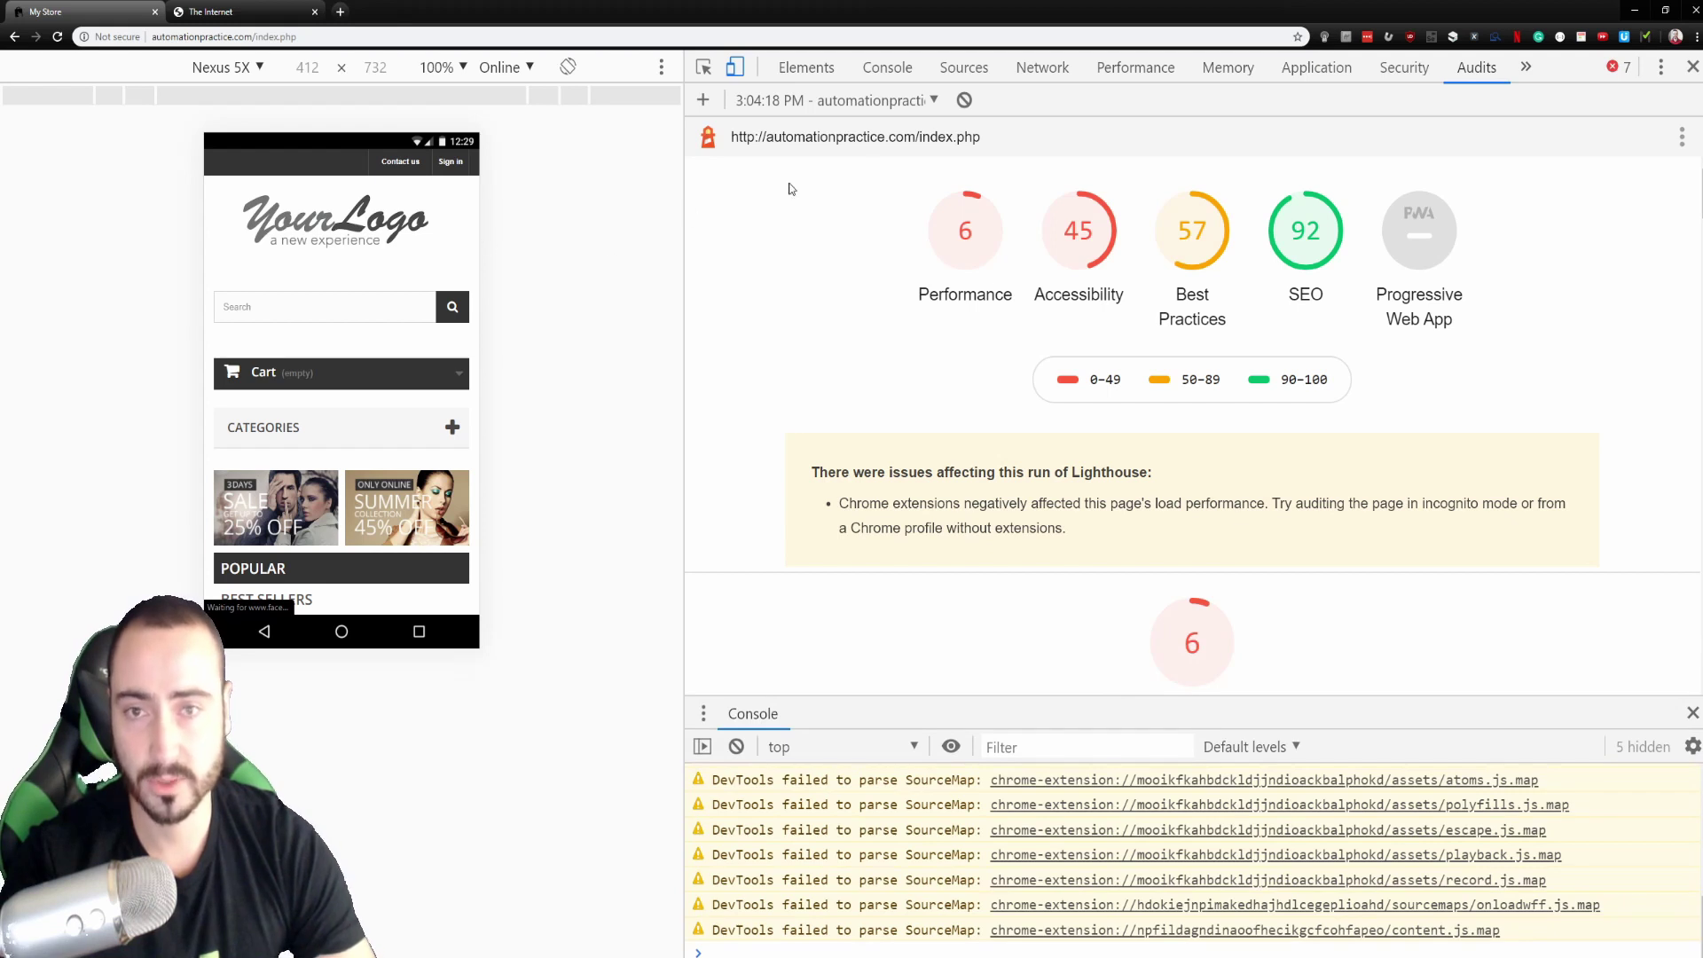
pyautogui.click(898, 100)
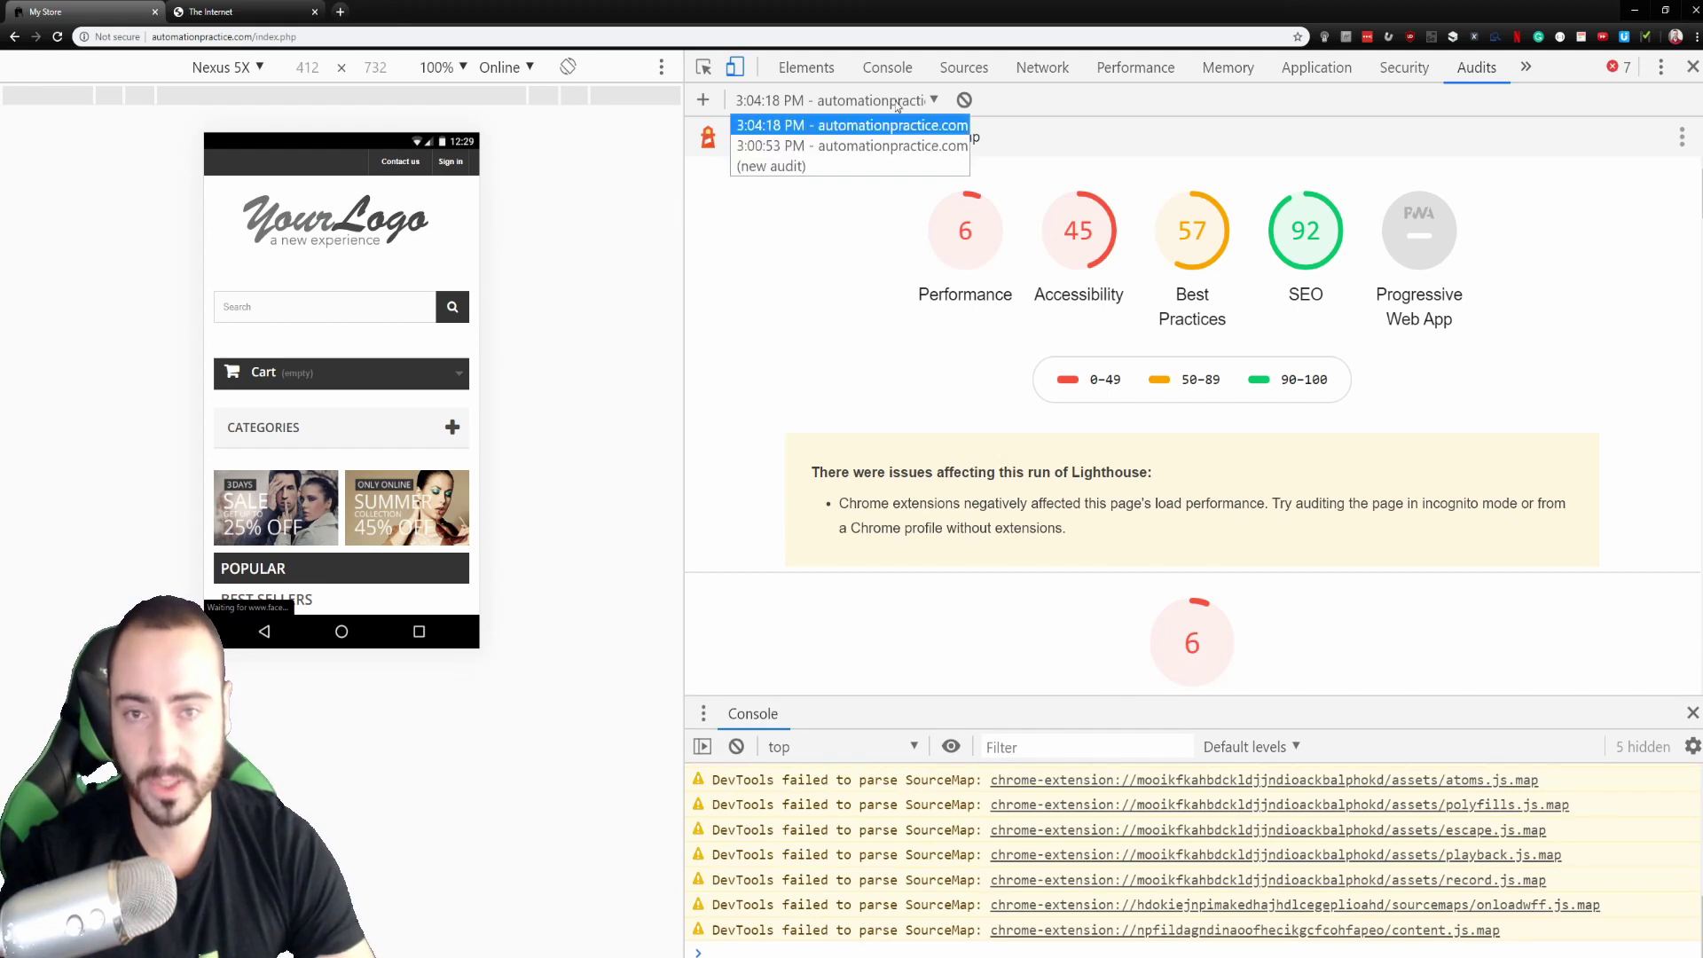
pyautogui.click(896, 147)
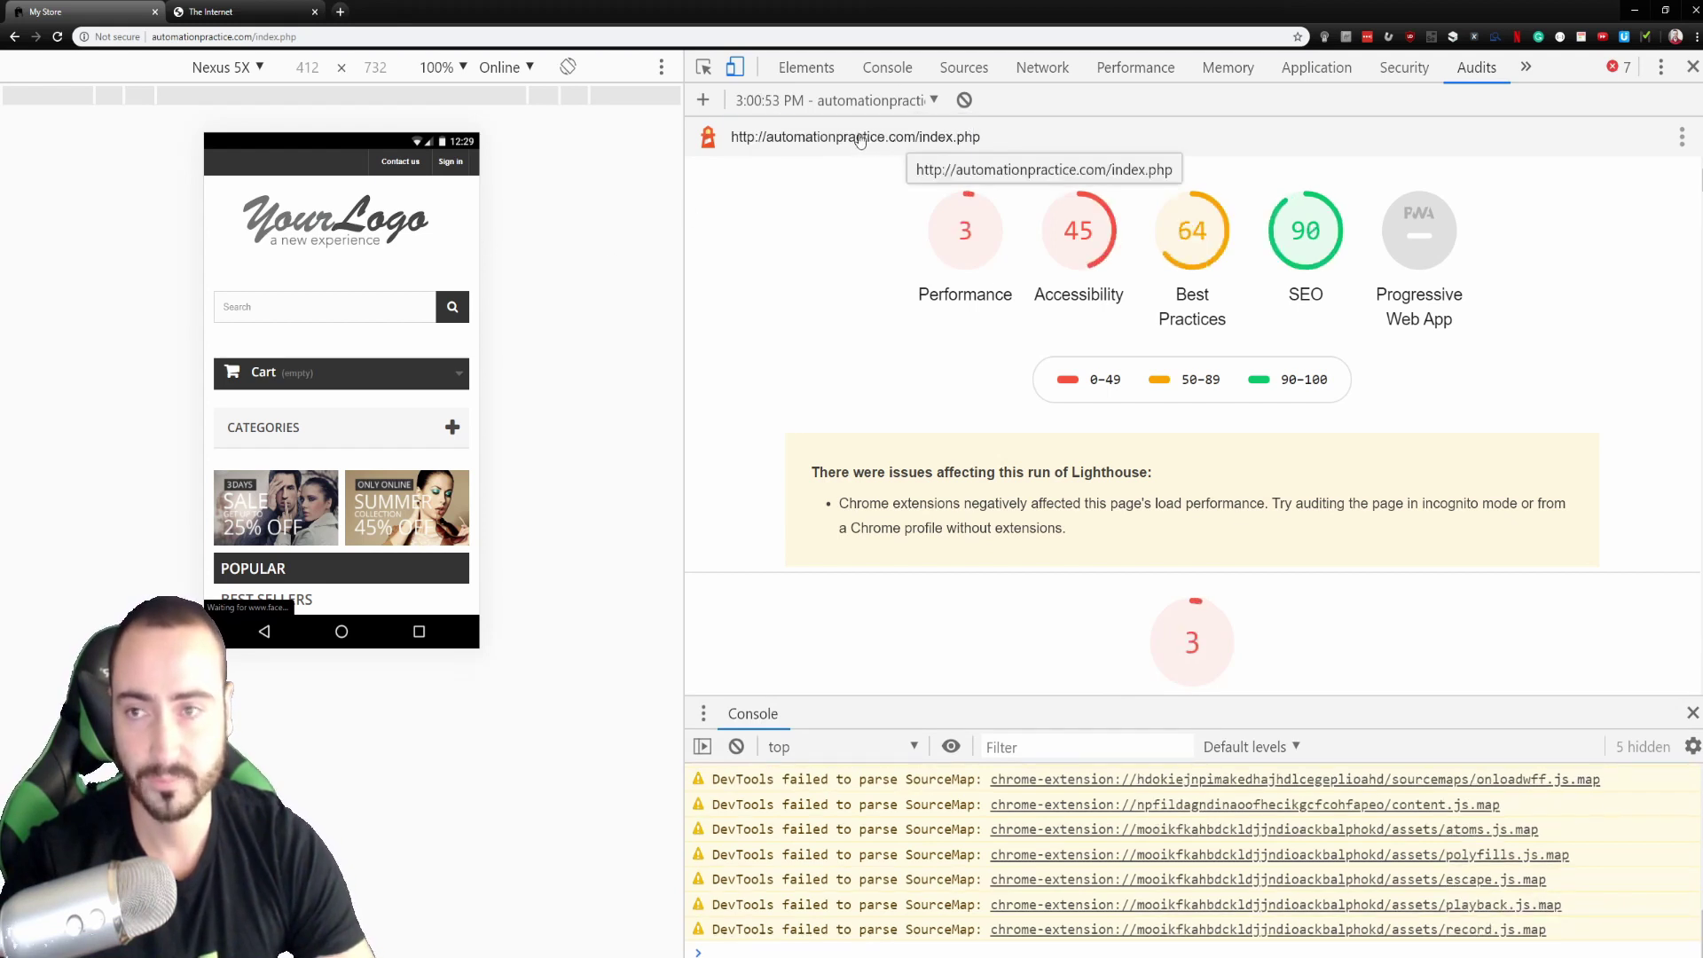
# - Load google.com, generate an audit report for it and widen the developer tools area
pyautogui.click(284, 37)
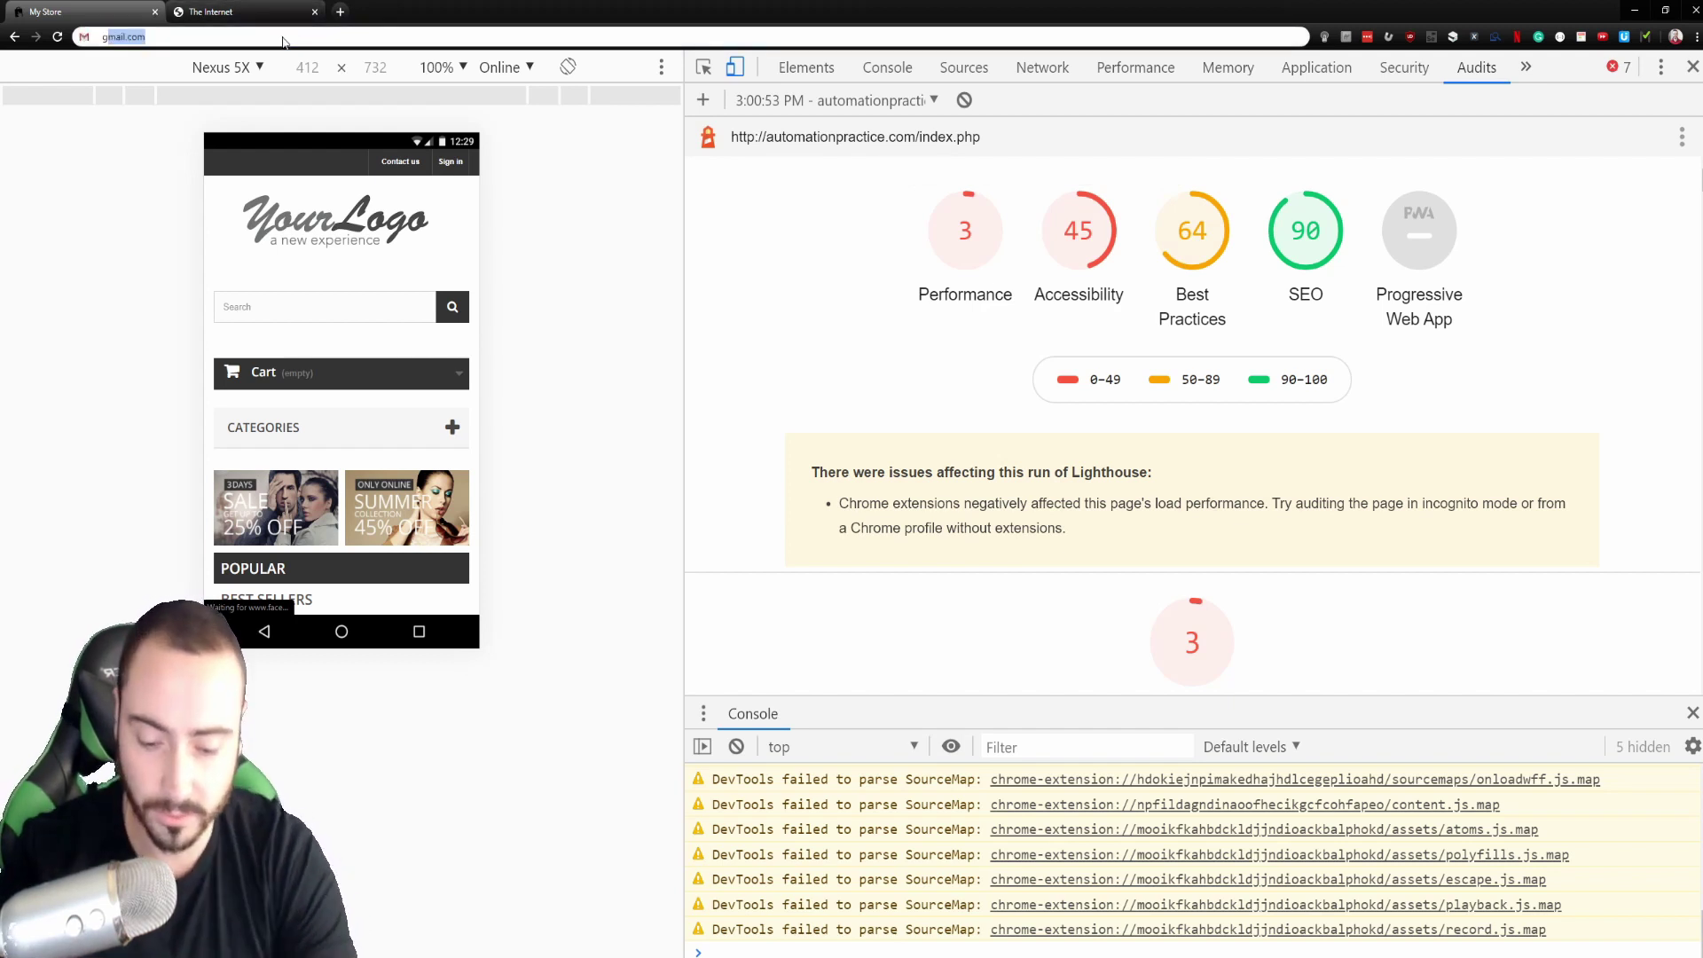
pyautogui.write('google.com')
pyautogui.press('Return')
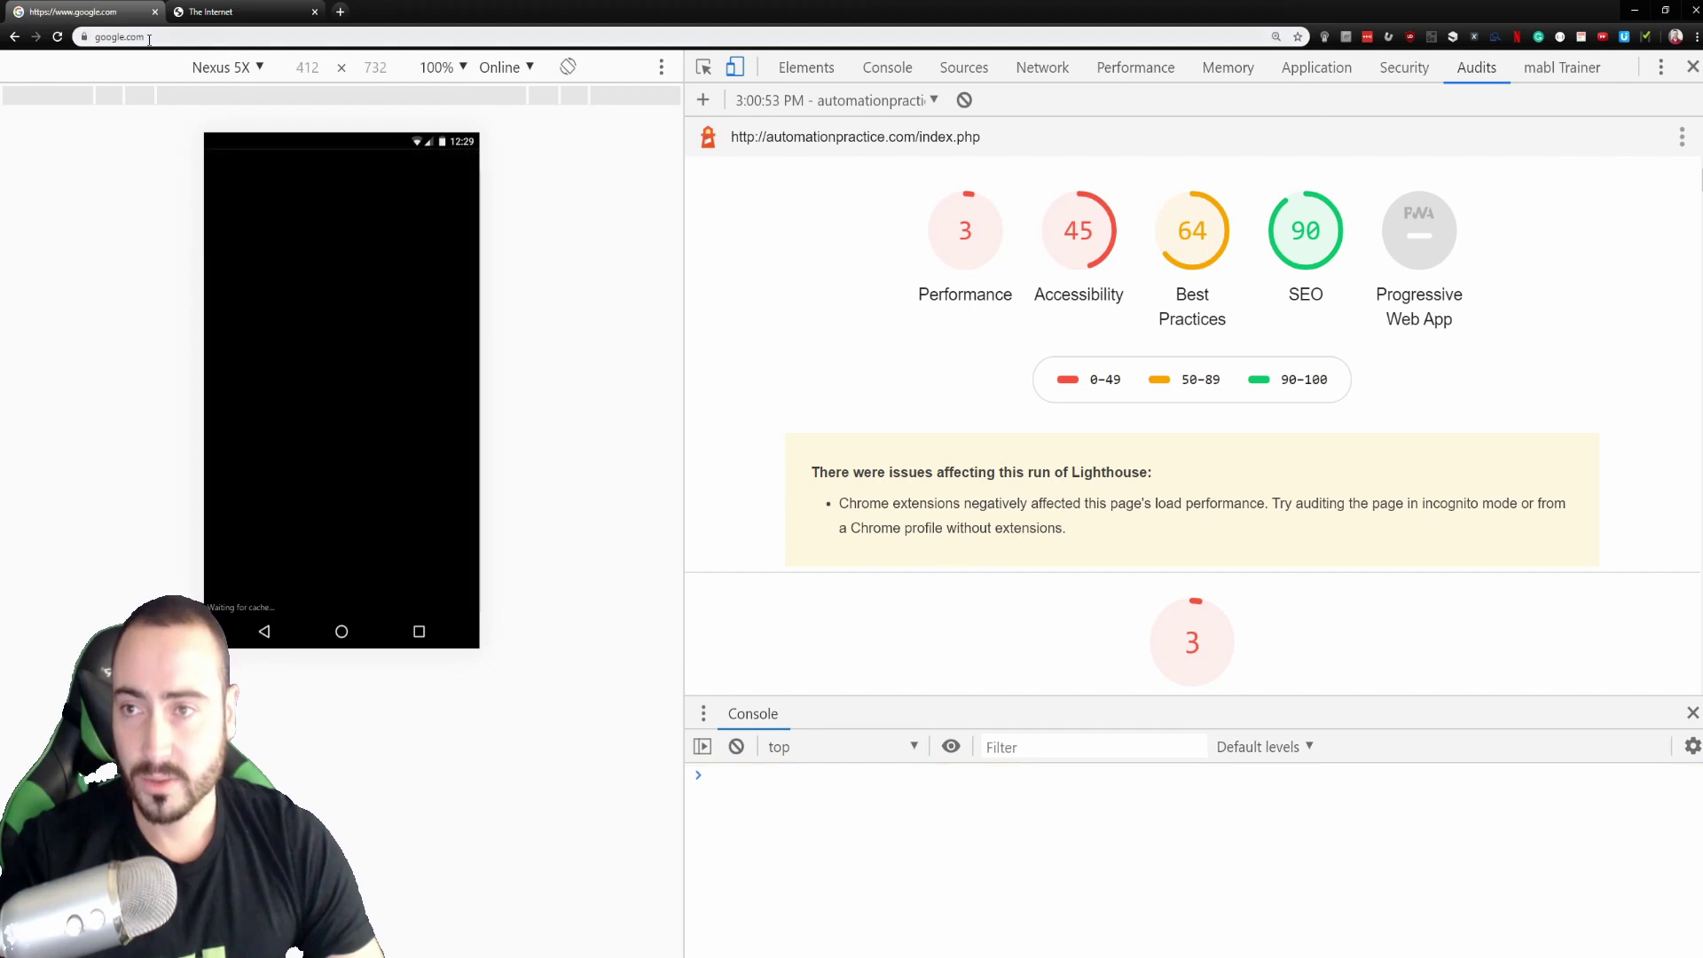
pyautogui.click(1561, 256)
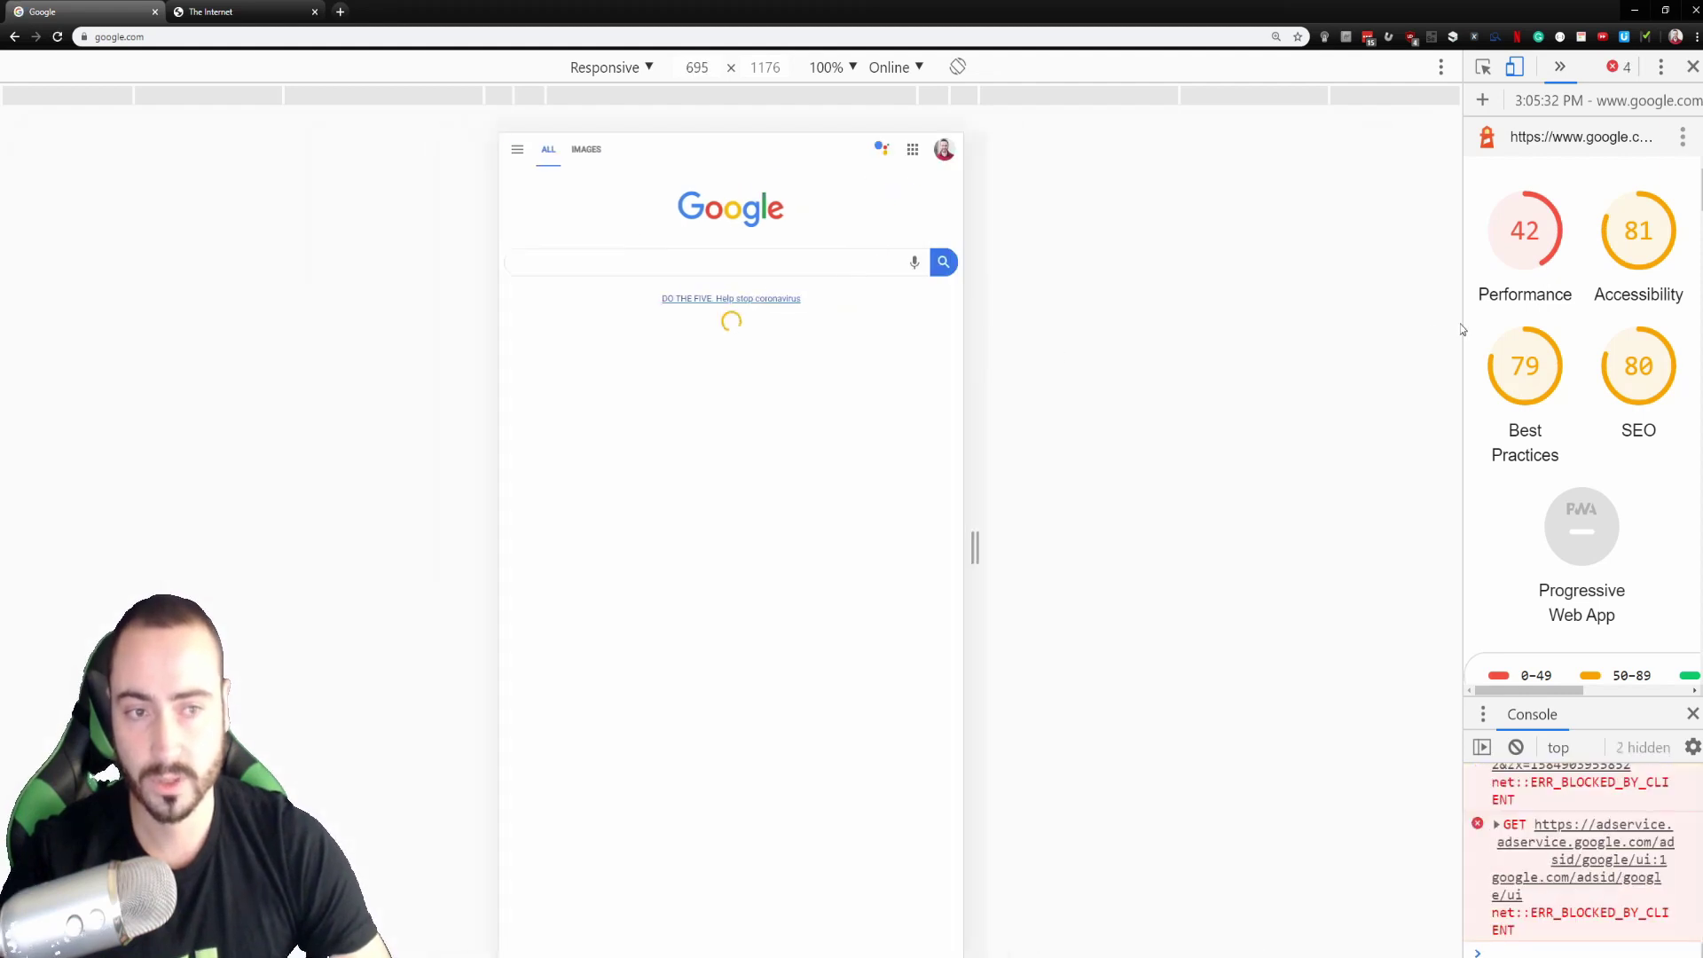
pyautogui.moveTo(1461, 332); pyautogui.dragTo(847, 330)
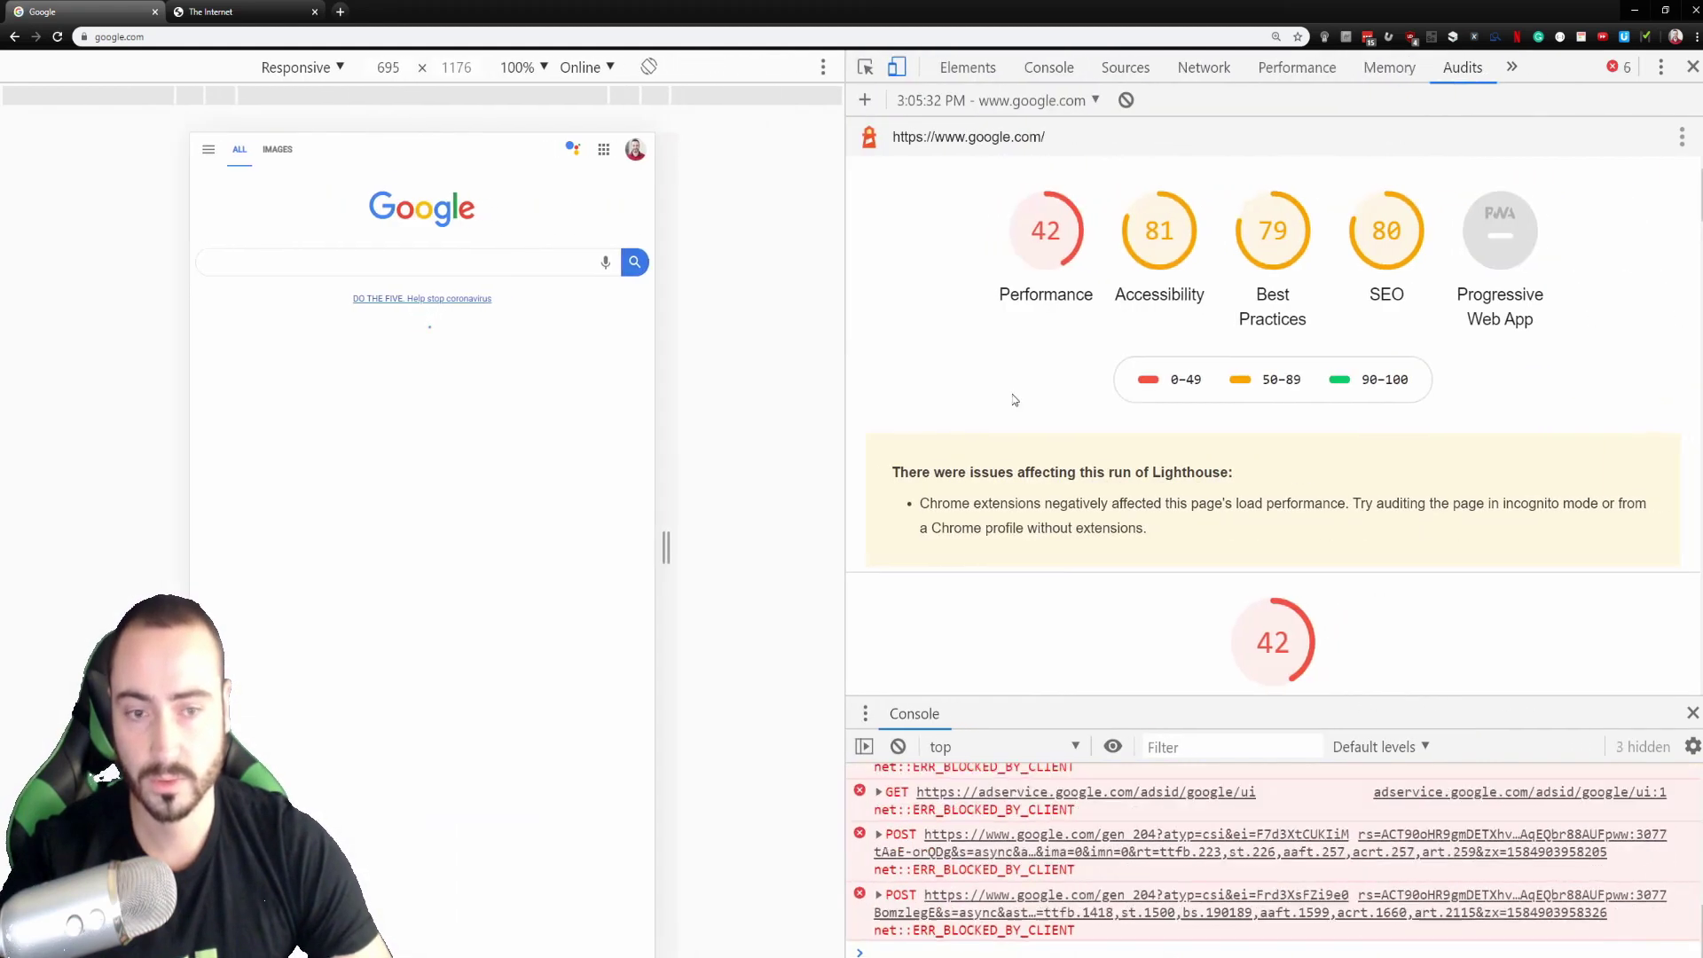
# - Review the Google audit report, preview its printed summary and close the preview without saving
pyautogui.scroll(-15, 1019, 292)
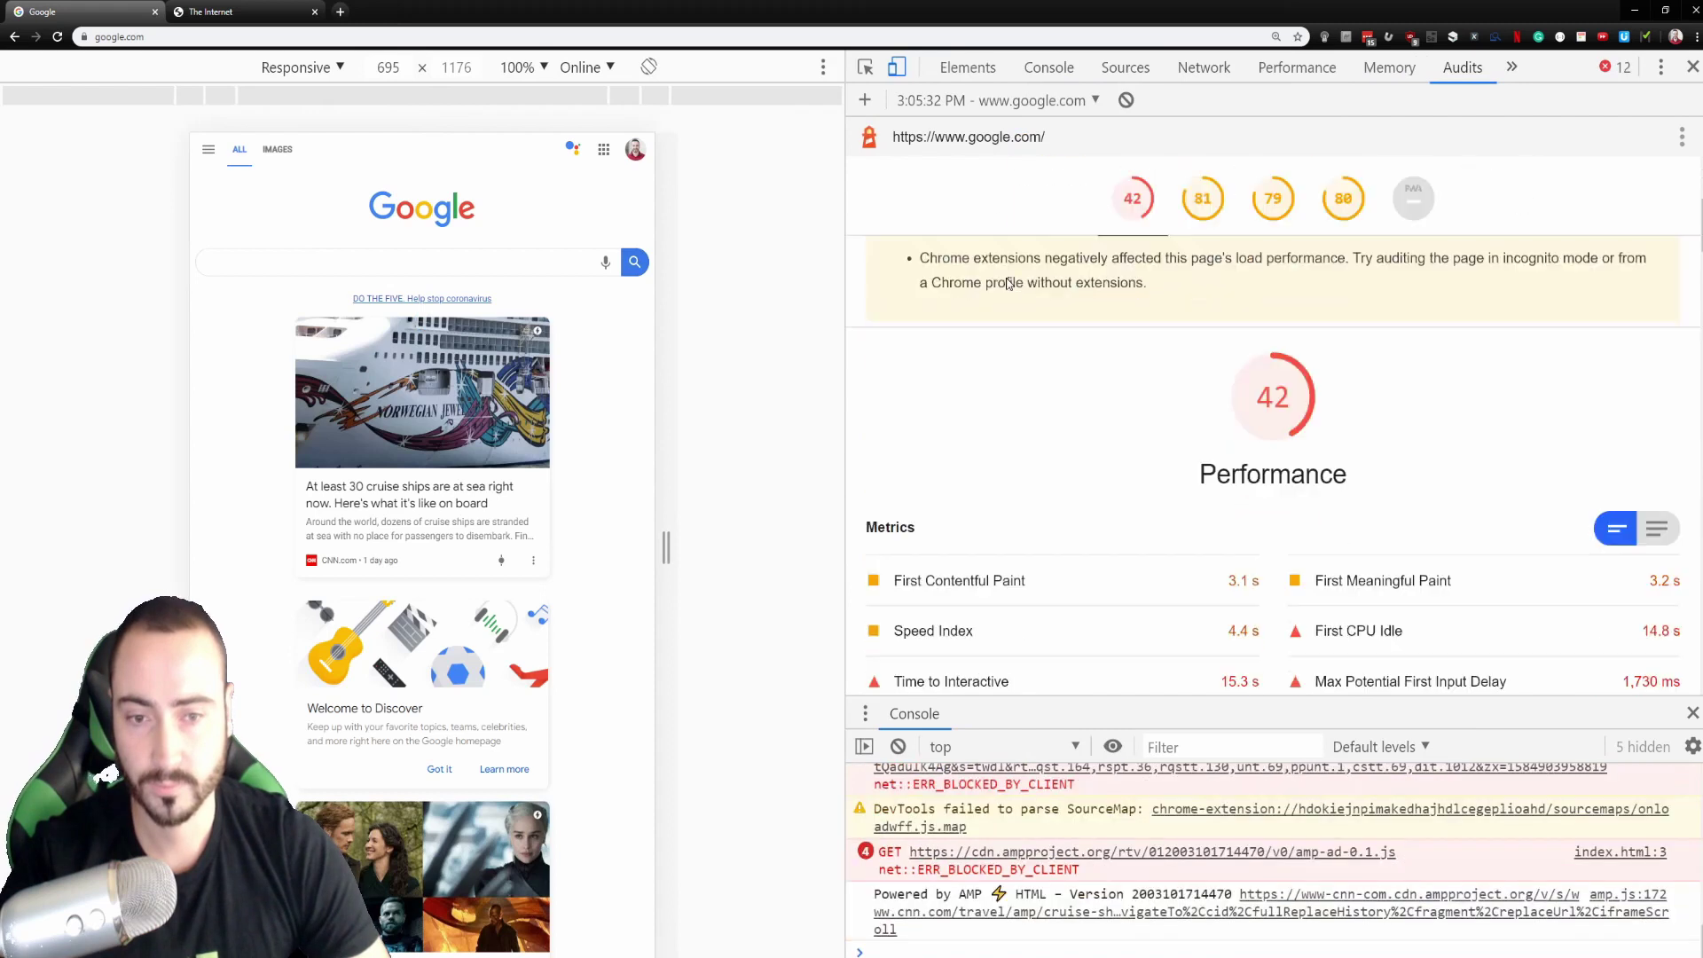
pyautogui.click(1682, 137)
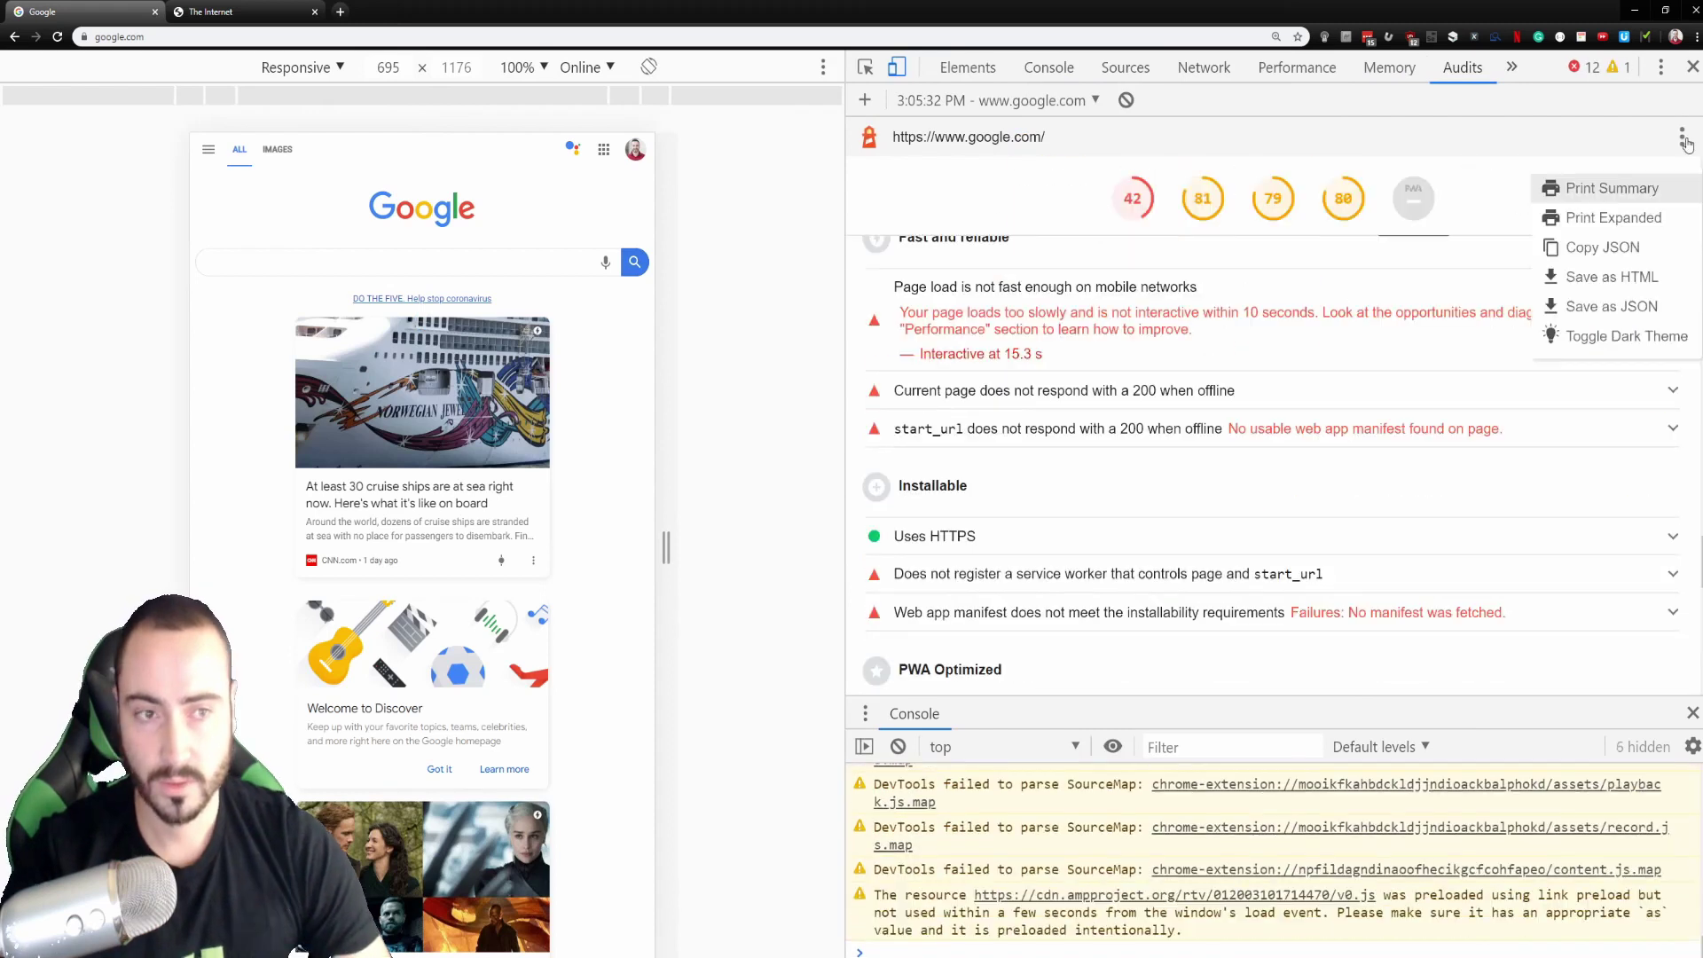
pyautogui.click(1643, 193)
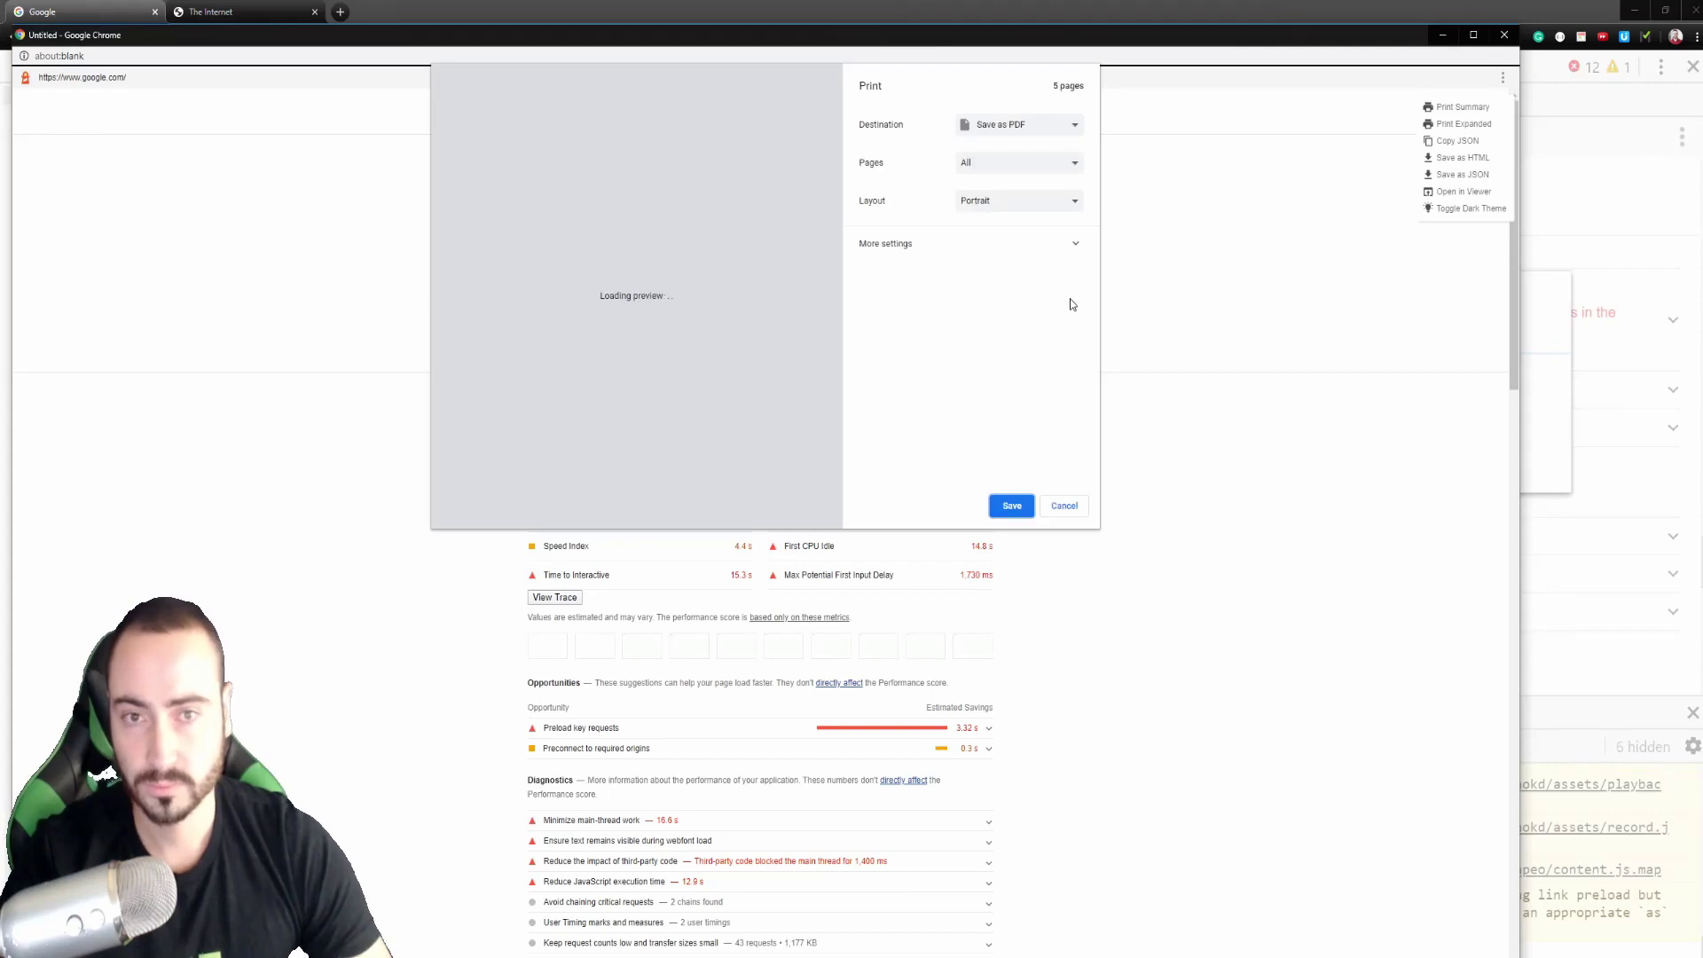
pyautogui.scroll(-10, 680, 251)
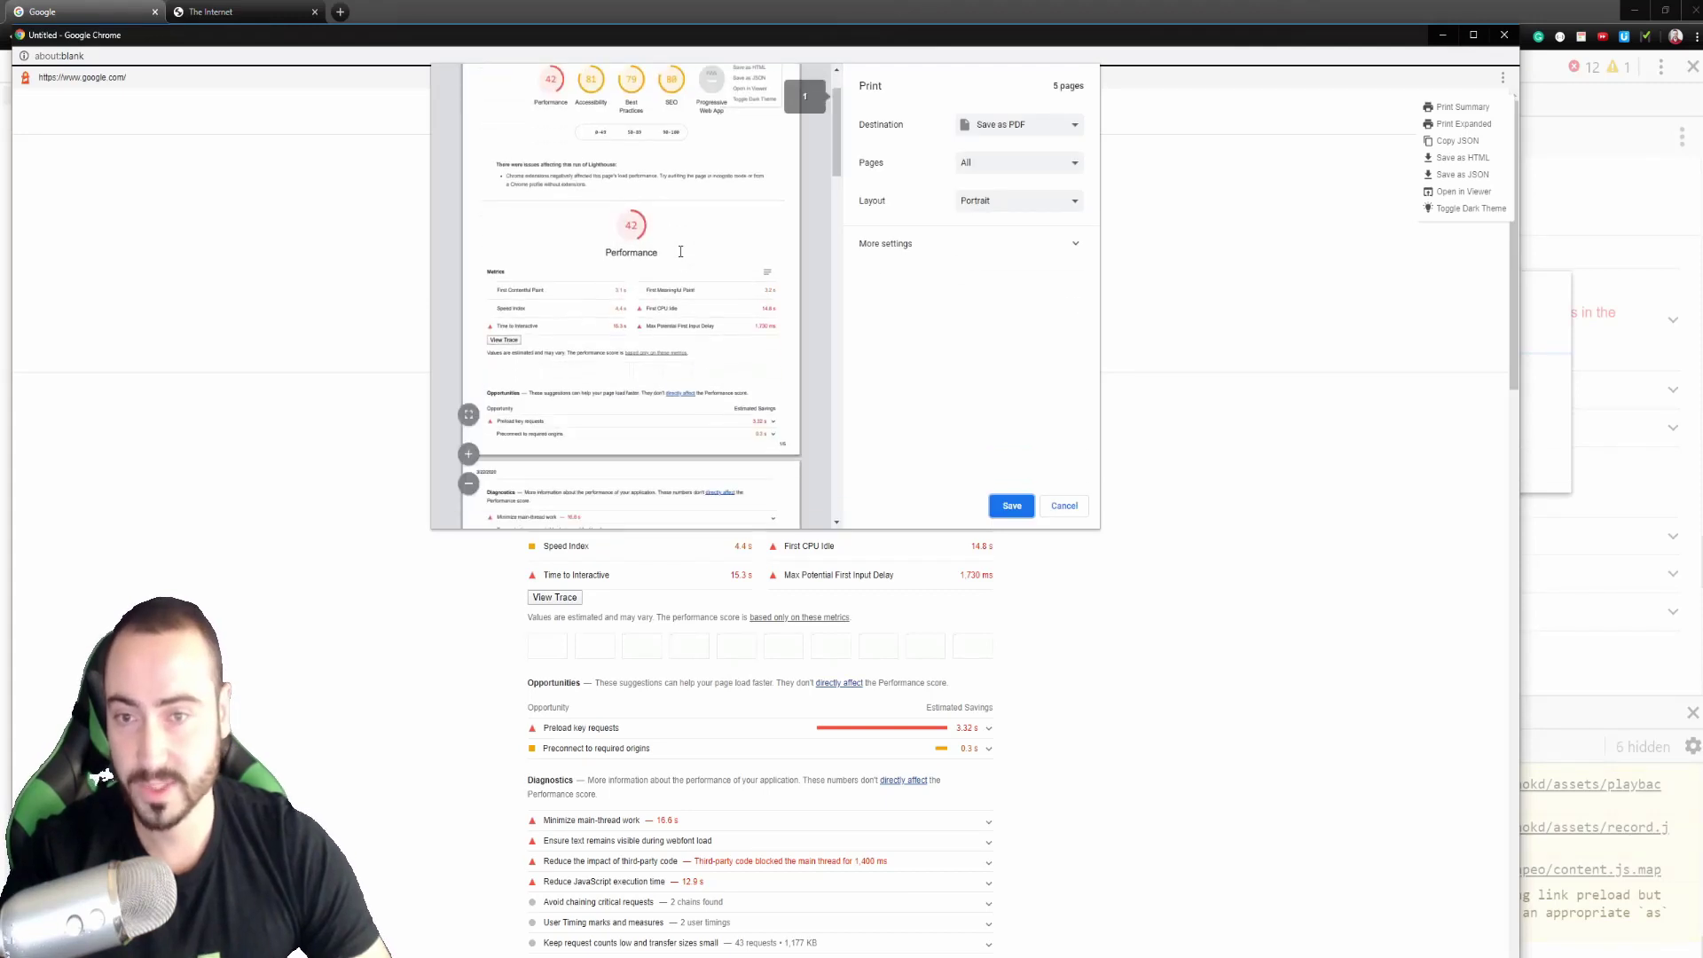
pyautogui.scroll(-10, 688, 247)
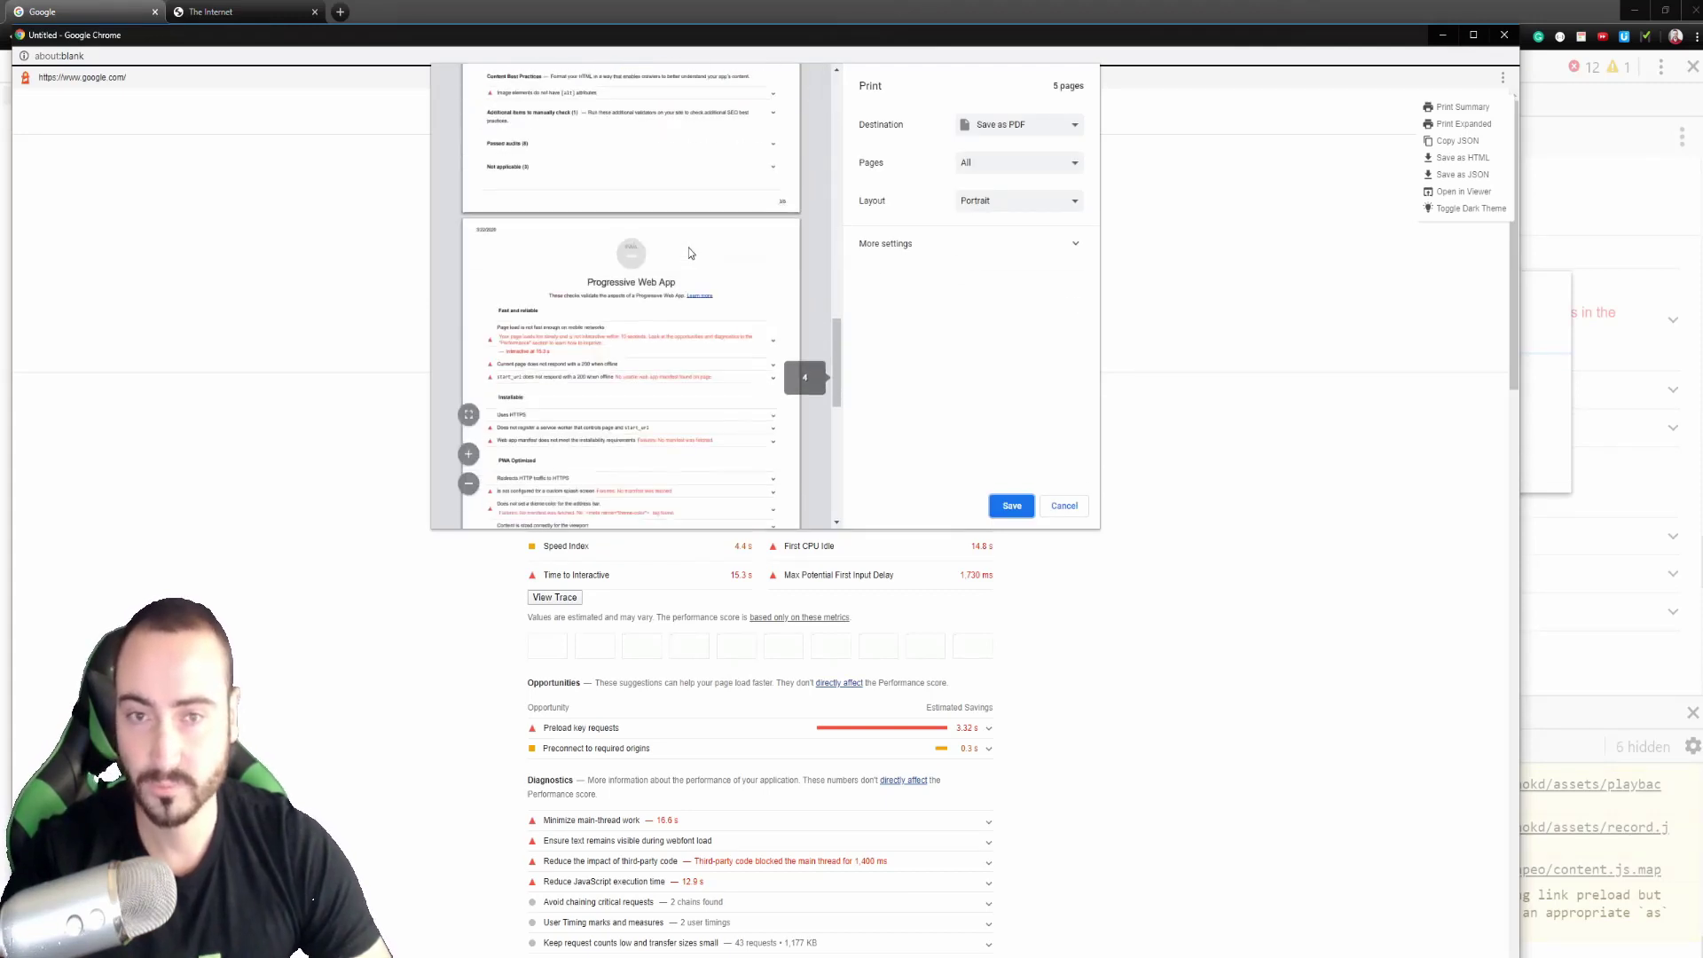
pyautogui.press('Escape')
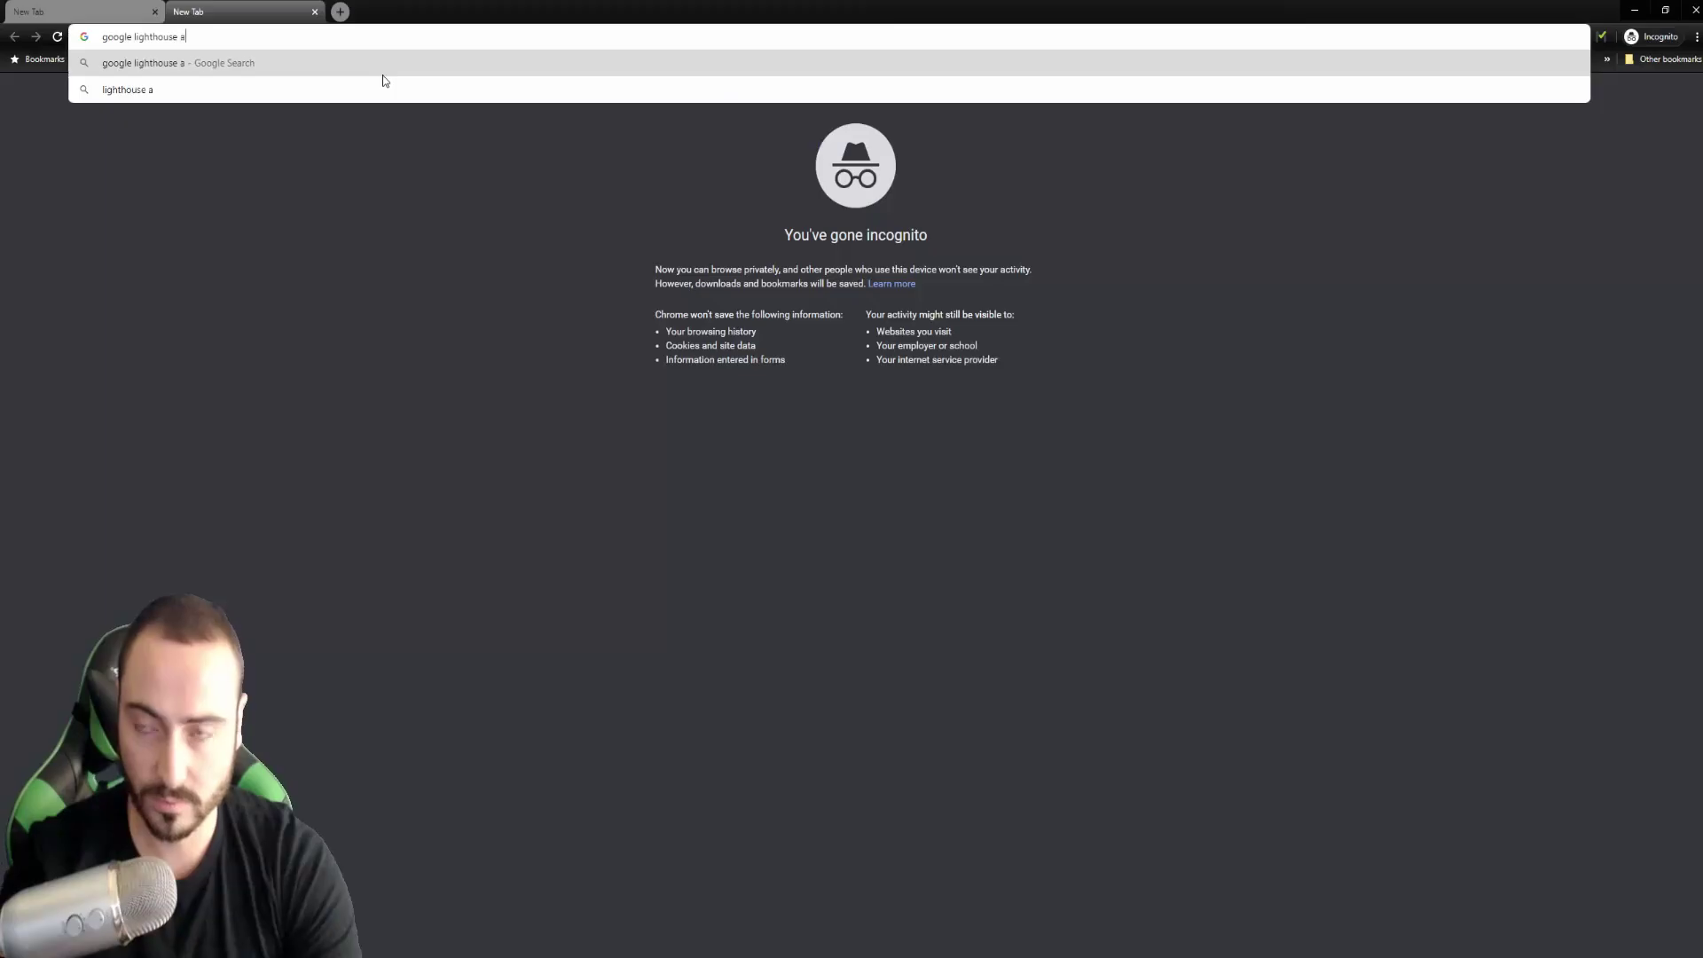
# - Search the web for "google lighthouse audit viewer" in the incognito window and open the Lighthouse Report Viewer page
pyautogui.write('udit view')
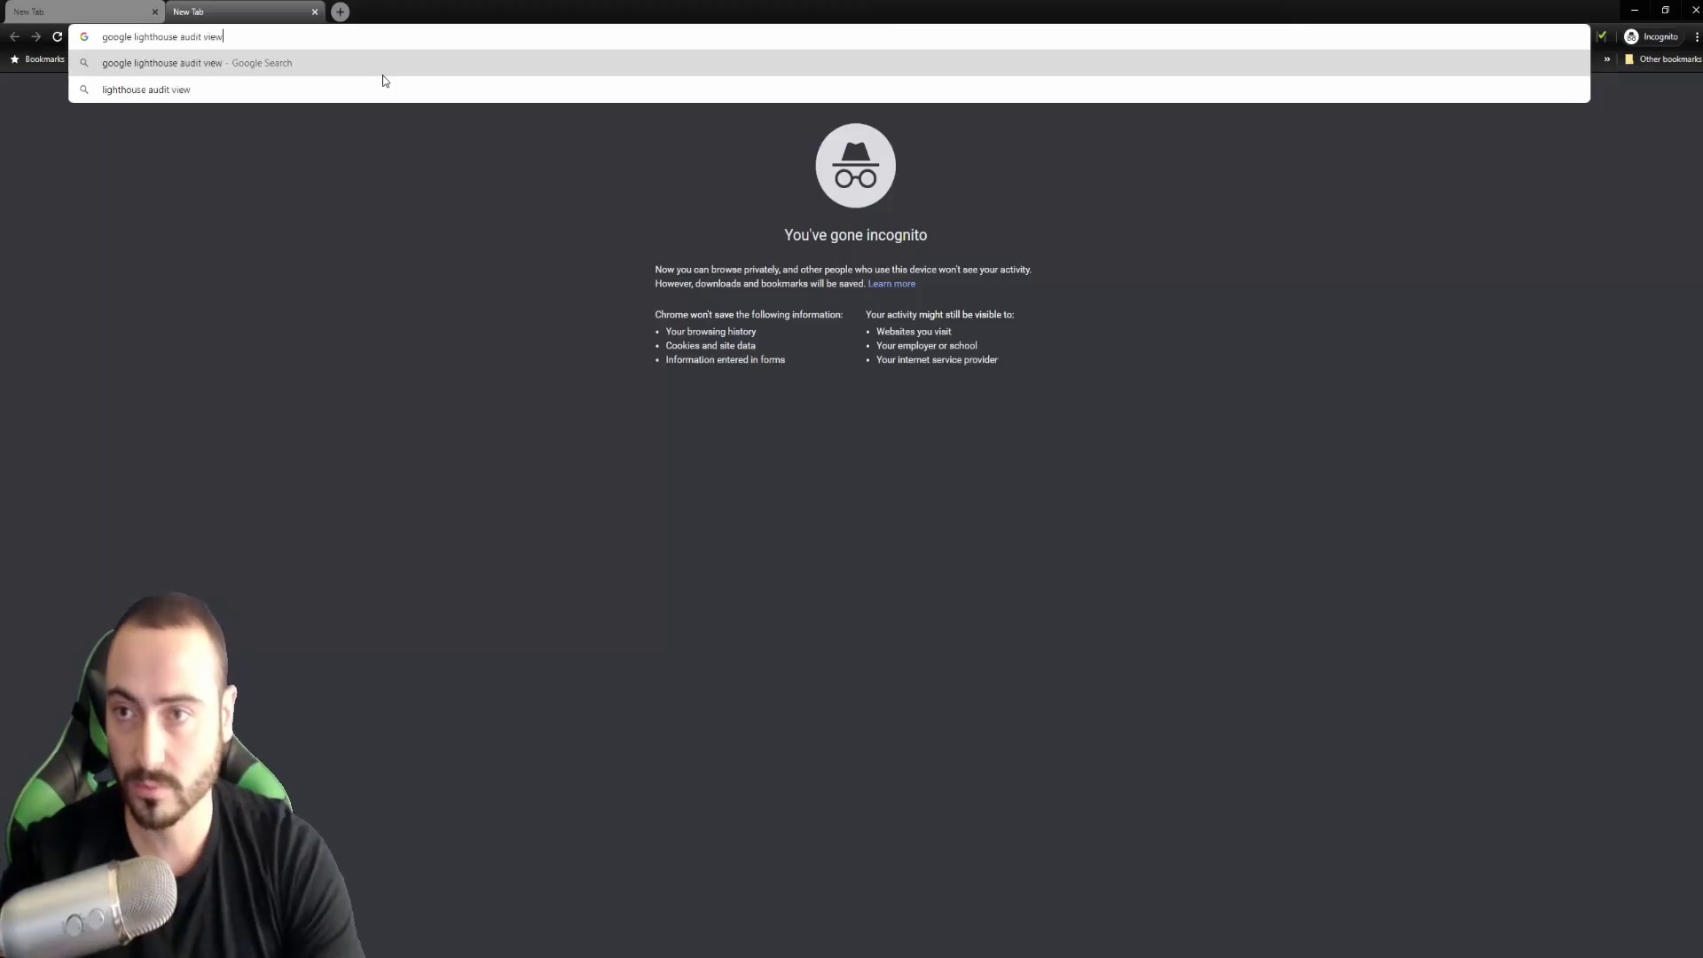
pyautogui.write('er')
pyautogui.press('Return')
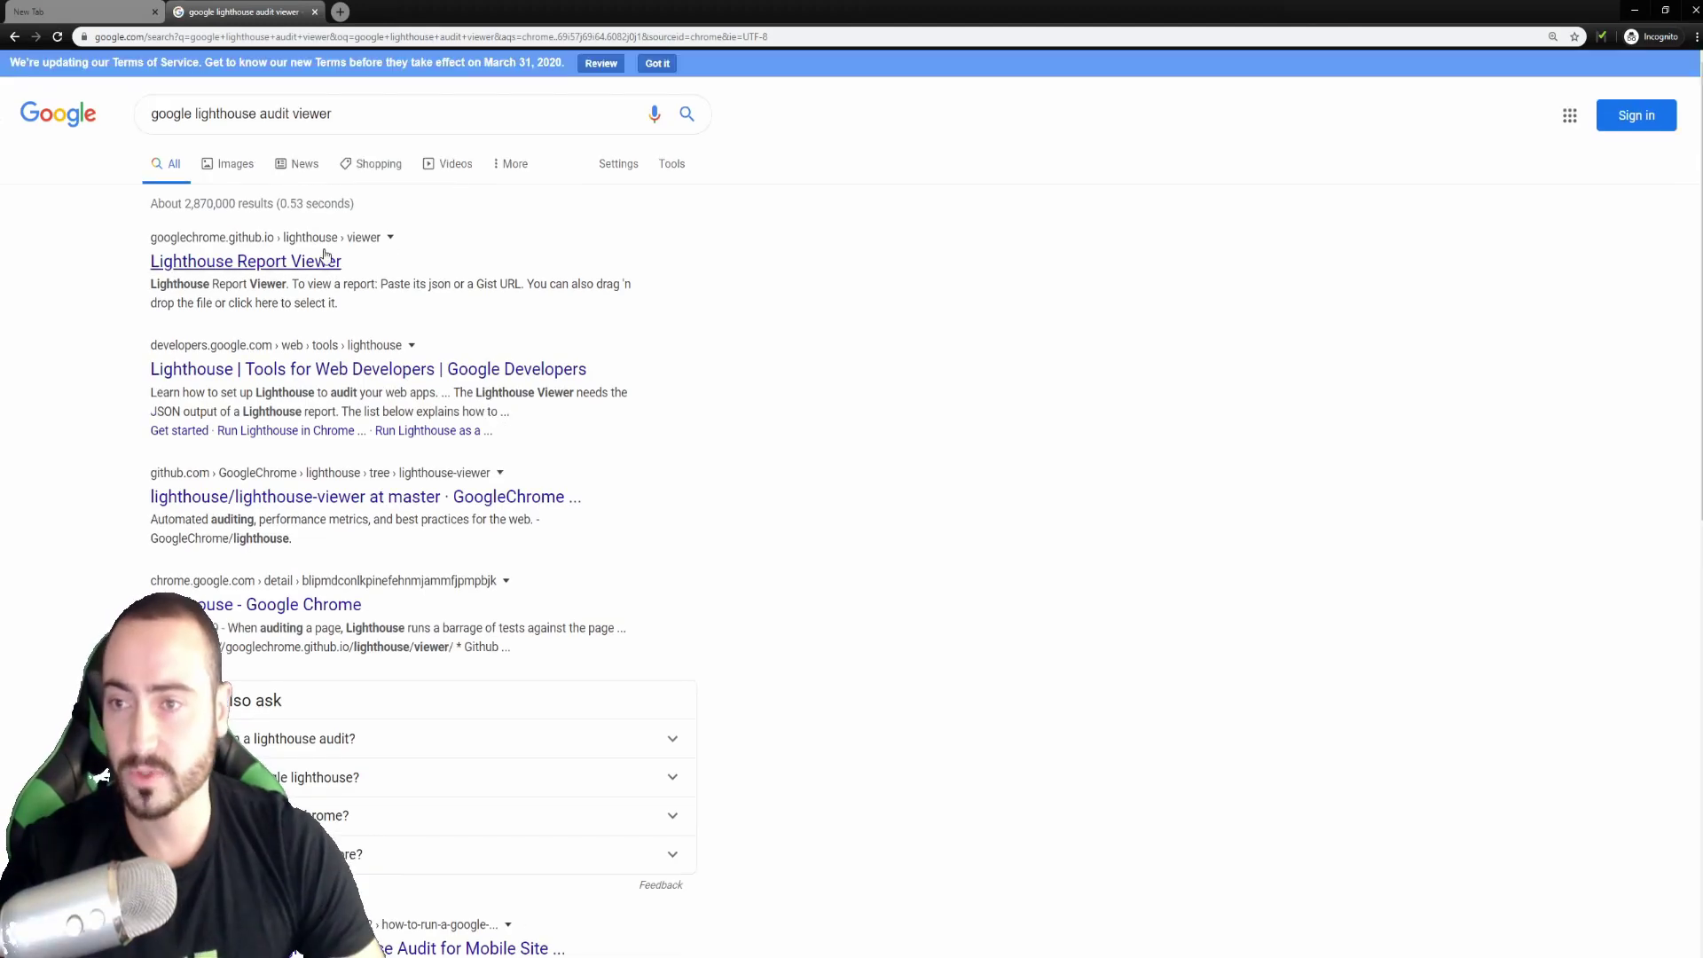
pyautogui.click(301, 267)
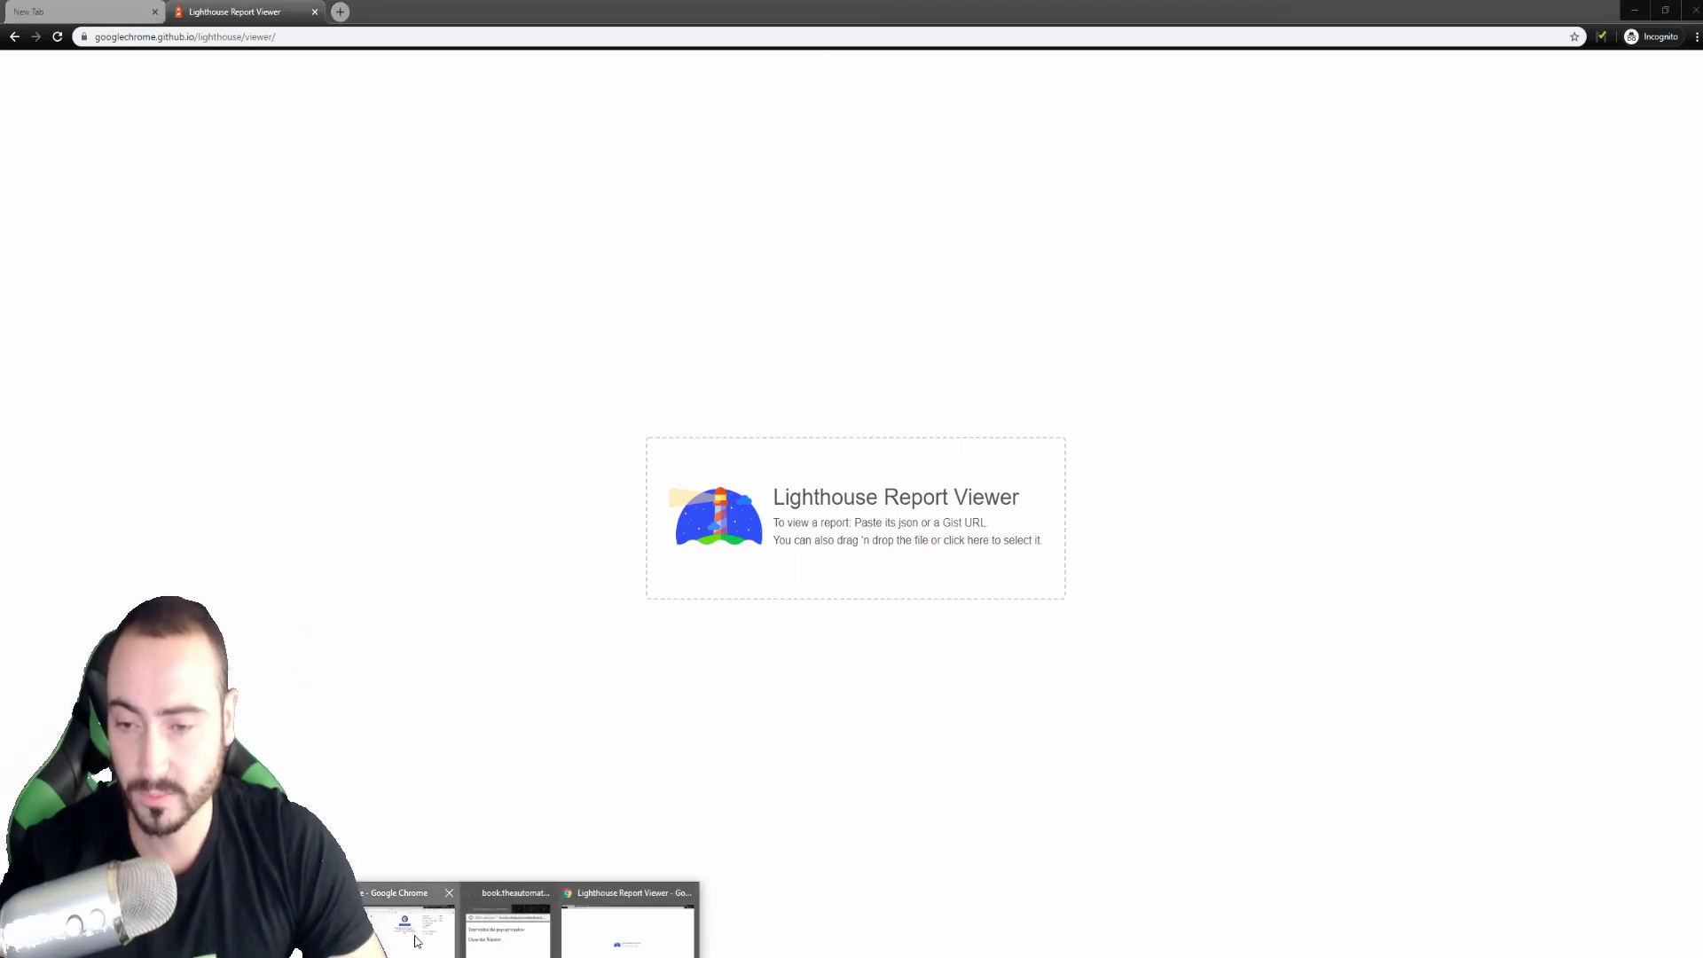
# - Switch back to the browser window with the audits and reopen the 3:00:53 PM automationpractice.com report
pyautogui.click(413, 927)
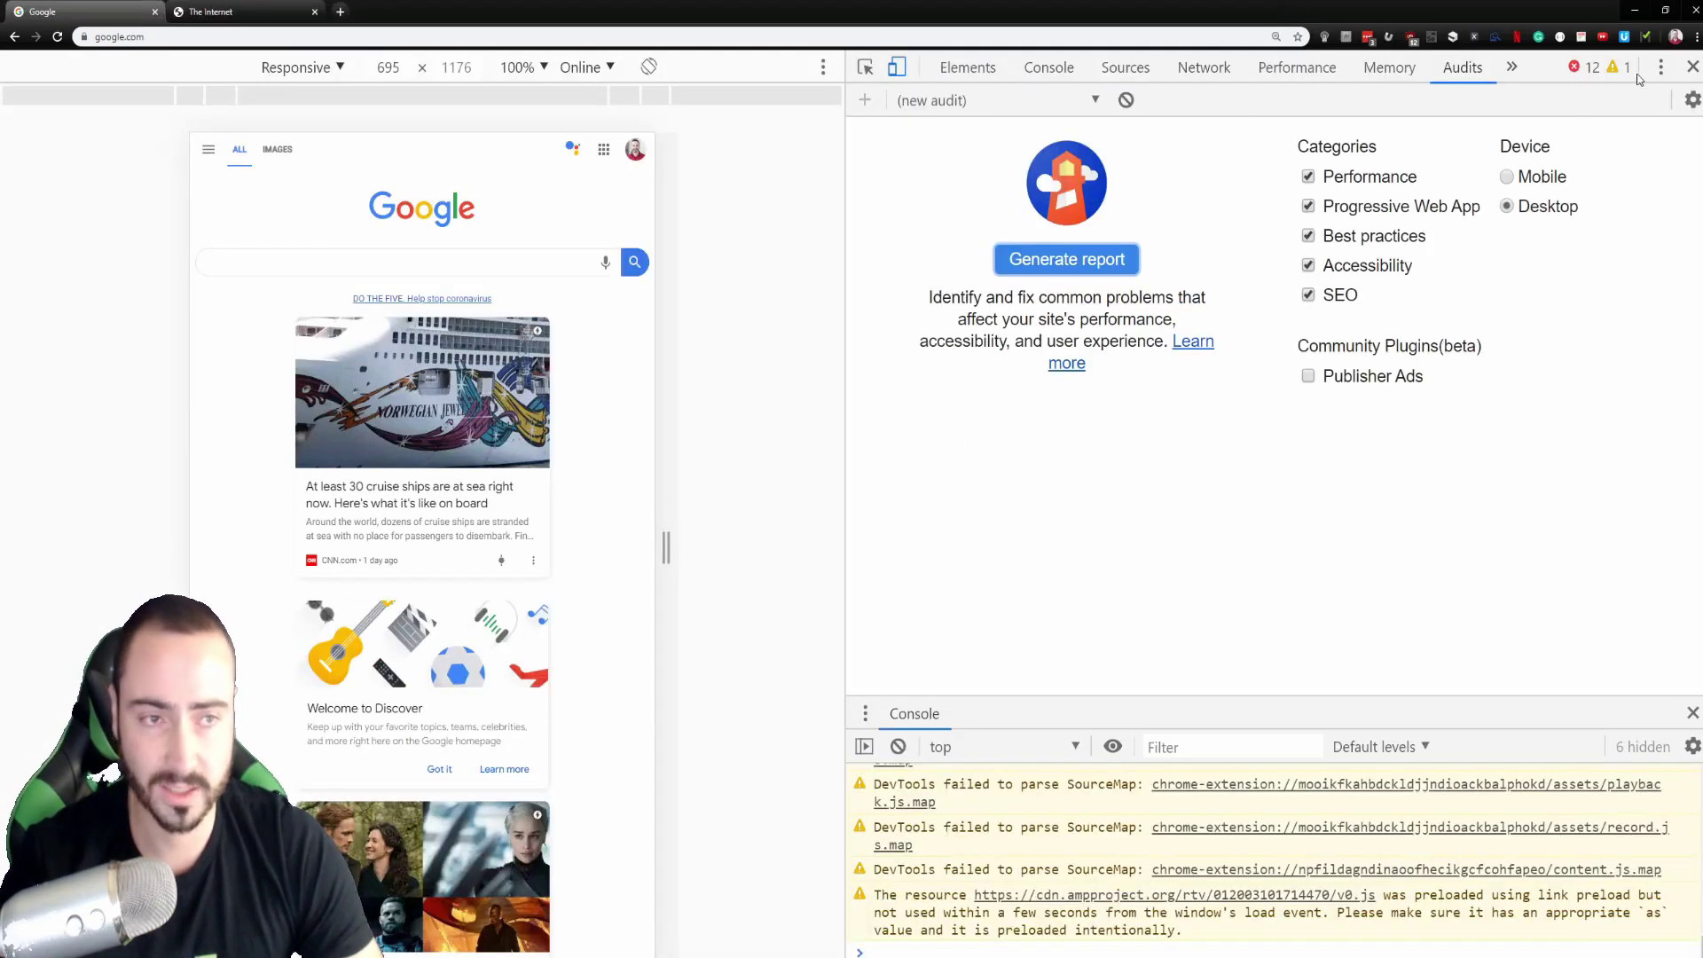
pyautogui.click(1661, 68)
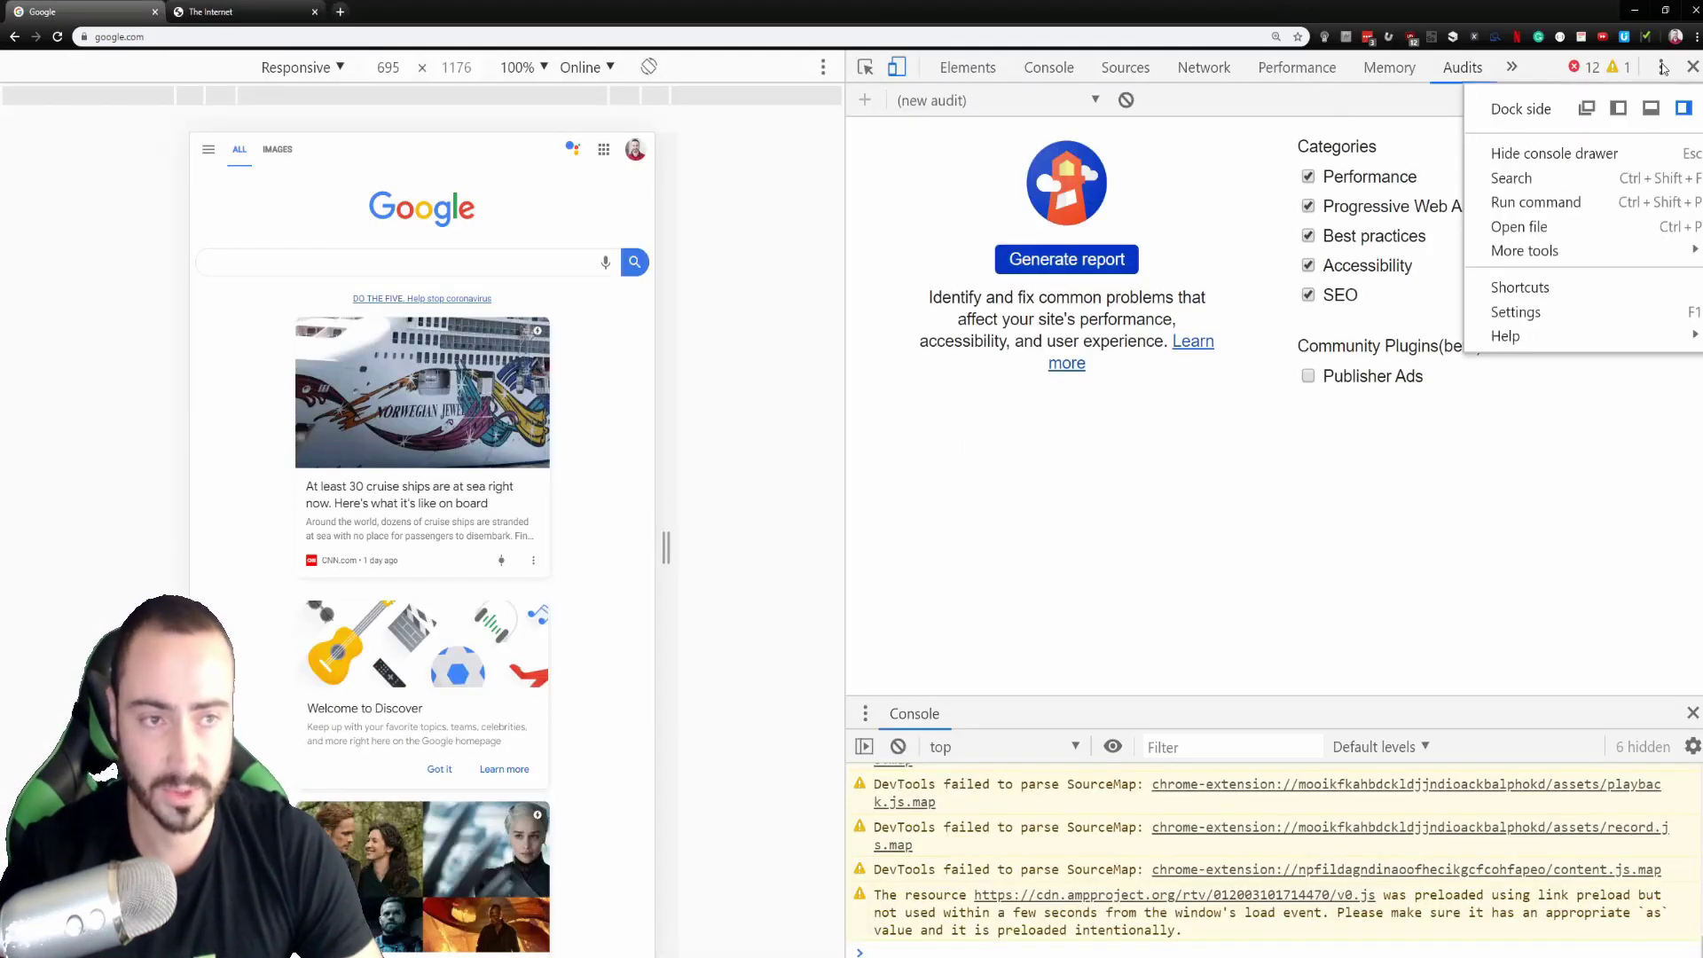
pyautogui.click(1011, 106)
pyautogui.click(1008, 105)
pyautogui.click(1001, 164)
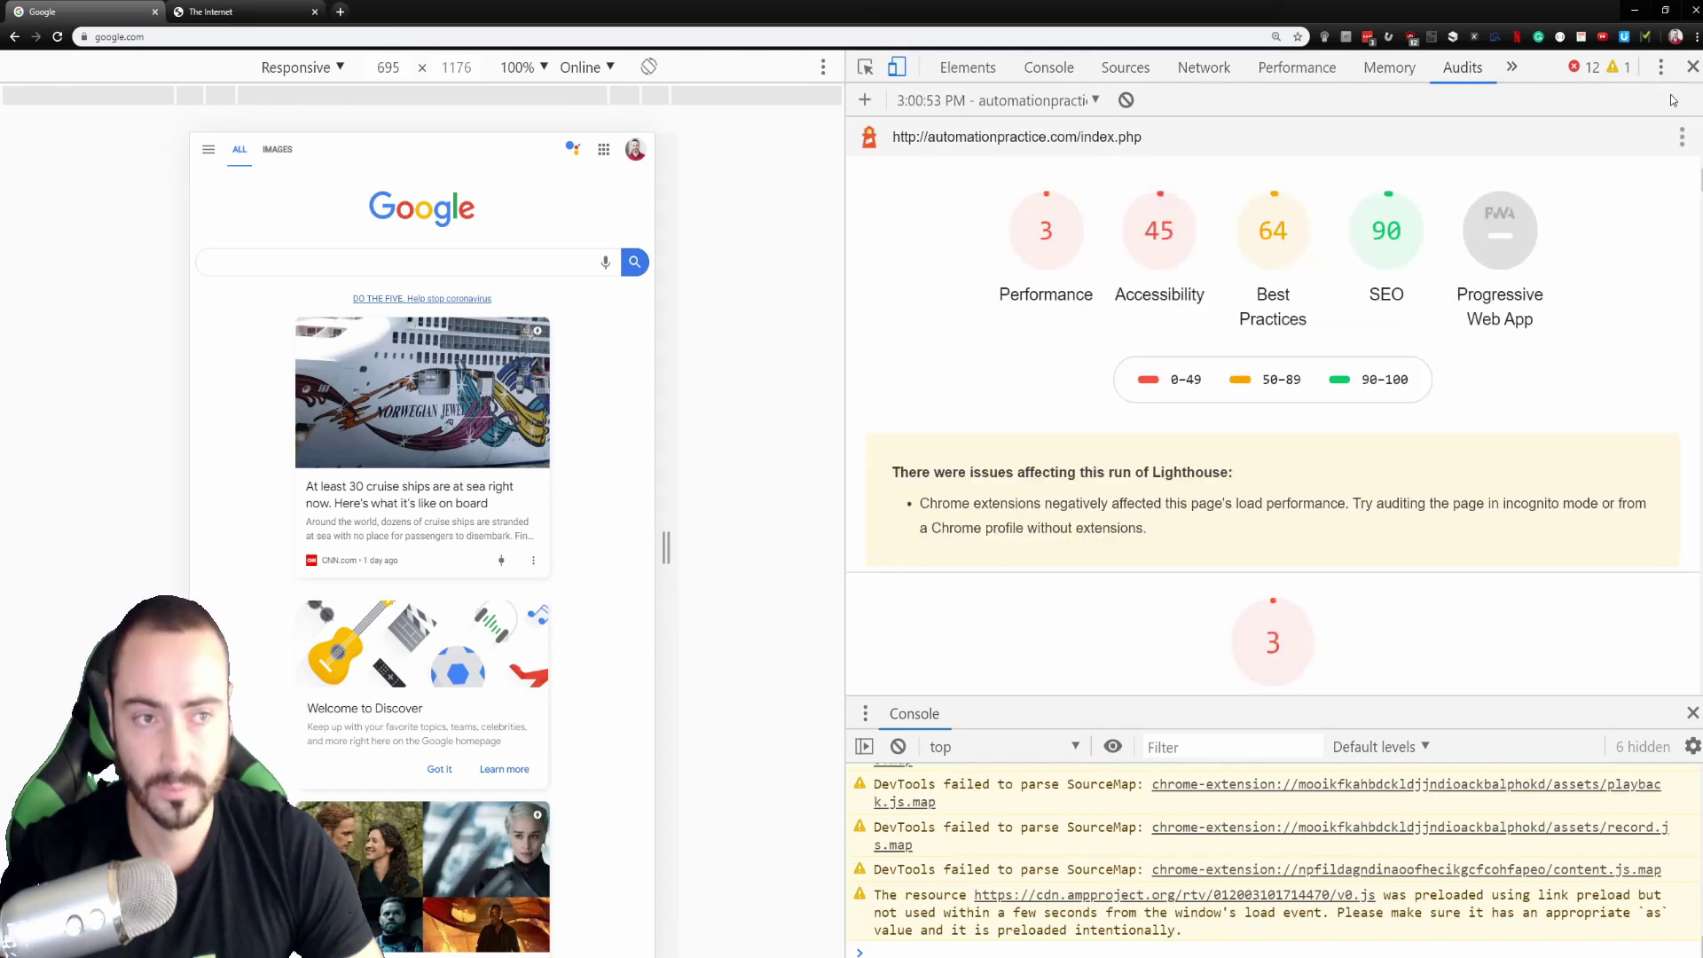
# - Save the store page's audit report as a JSON file on the Desktop
pyautogui.click(1681, 136)
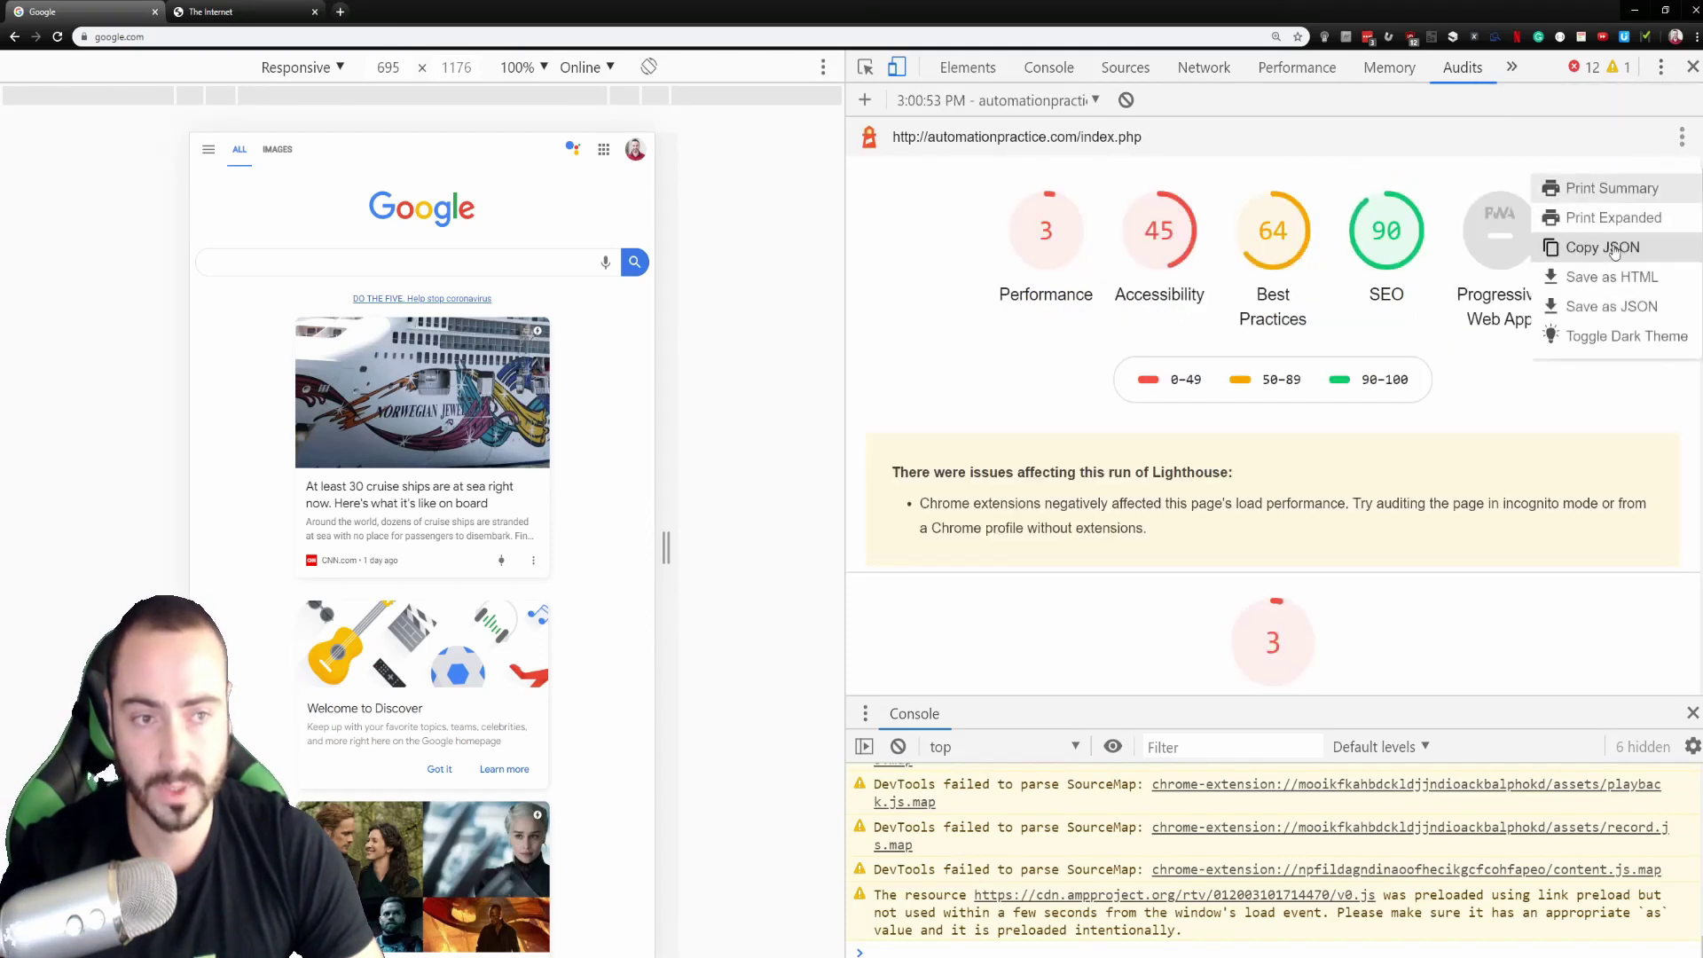
pyautogui.click(1619, 307)
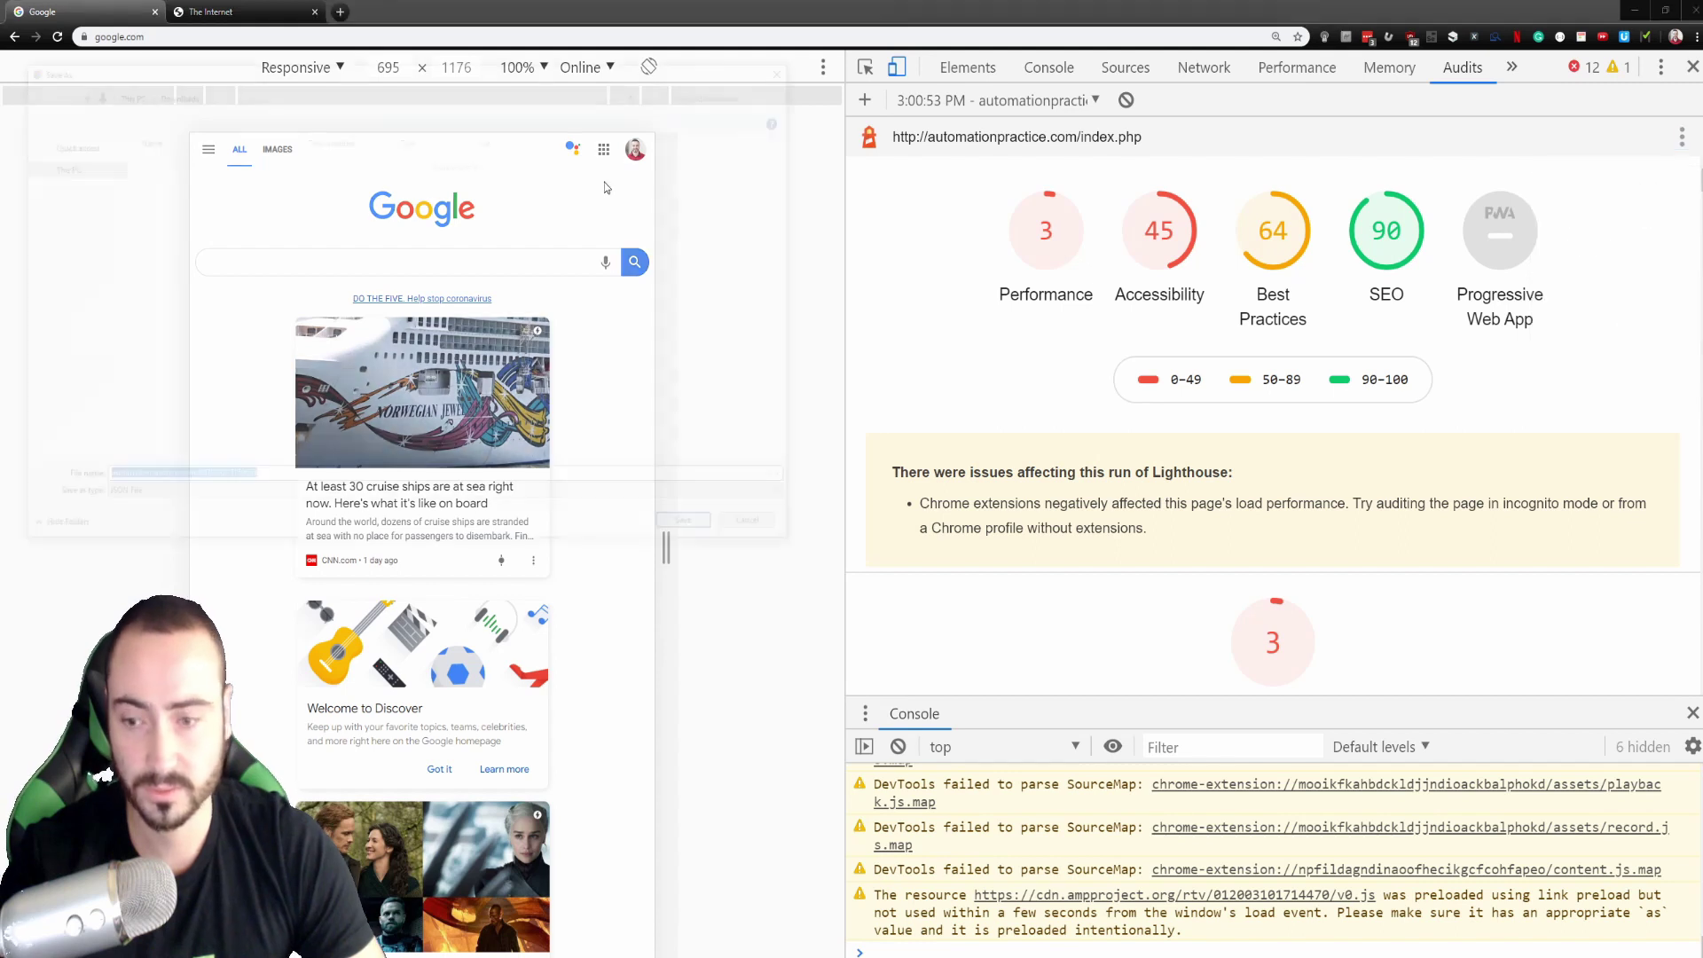
pyautogui.moveTo(401, 76); pyautogui.dragTo(499, 249)
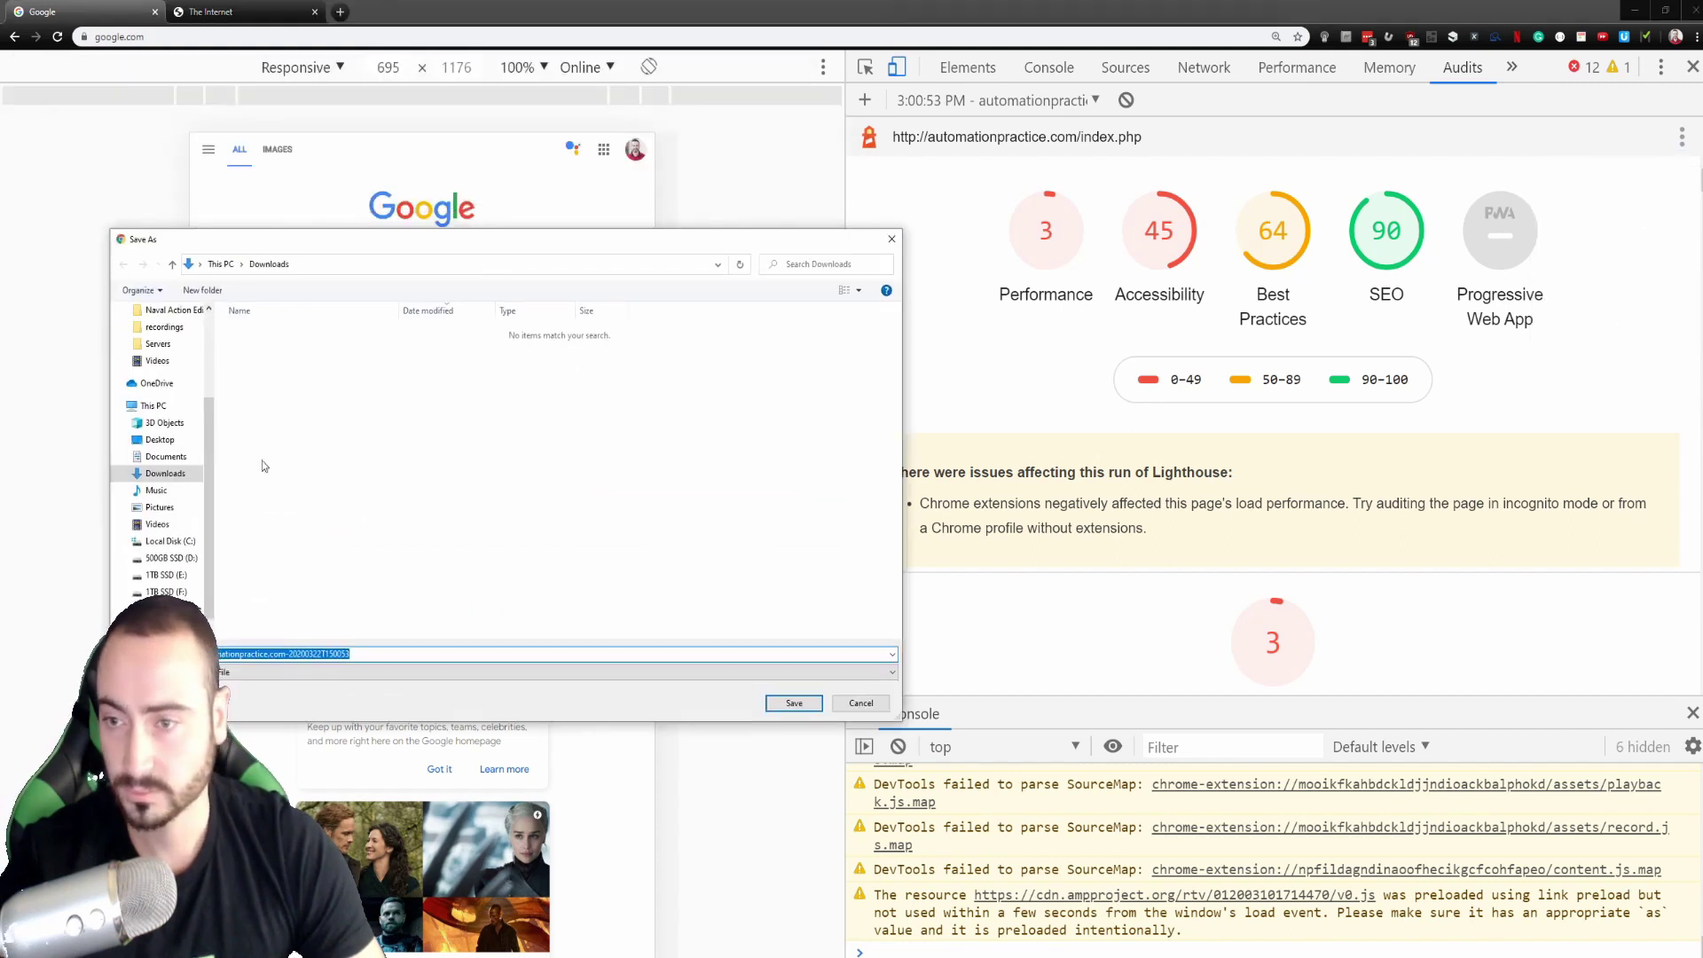
pyautogui.scroll(1, 166, 443)
pyautogui.click(160, 489)
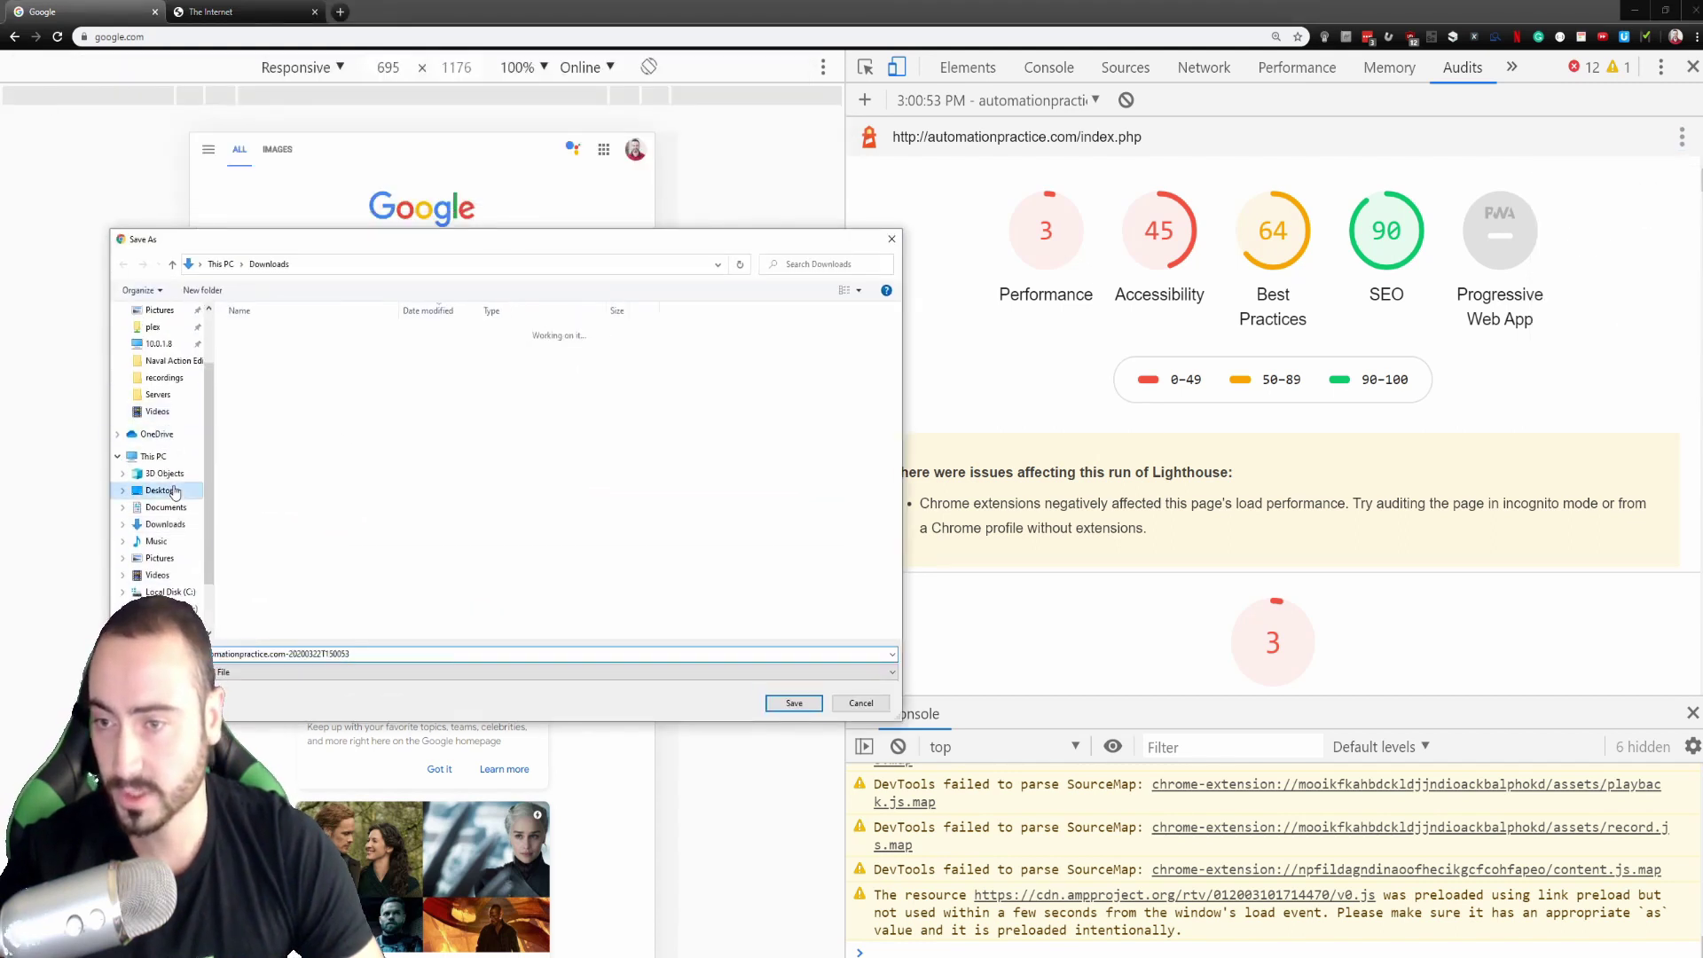
pyautogui.click(794, 703)
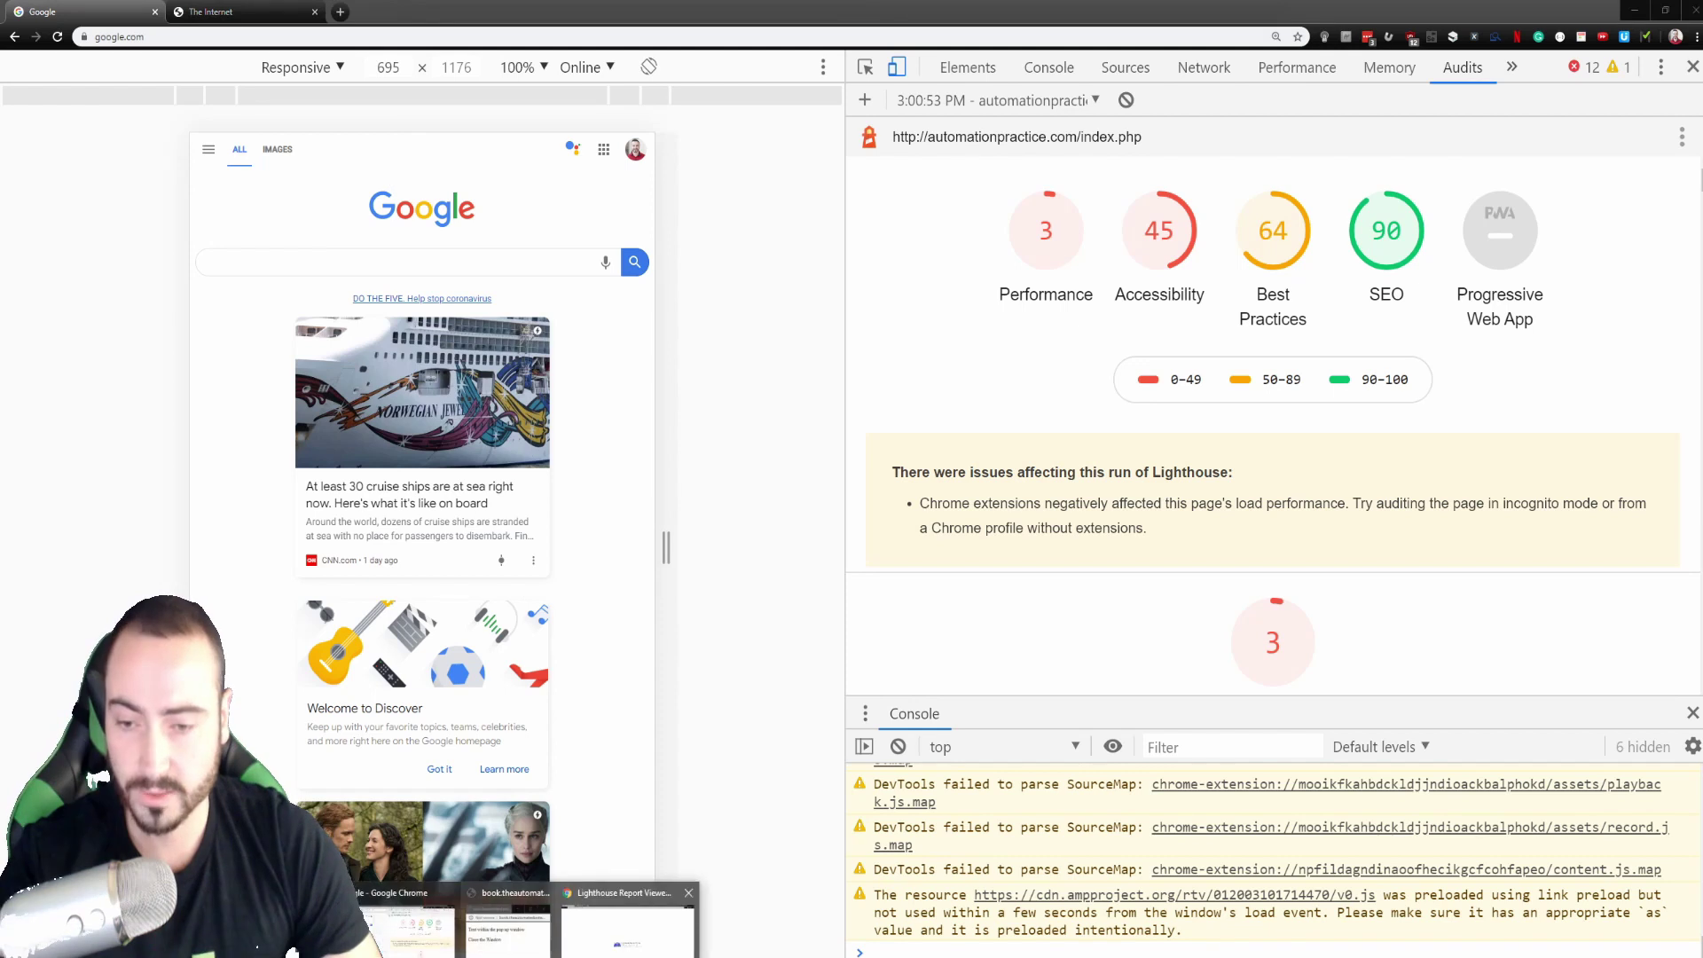
# - Load the saved JSON report into the Lighthouse Report Viewer and review its sections through to the Runtime Settings
pyautogui.click(625, 931)
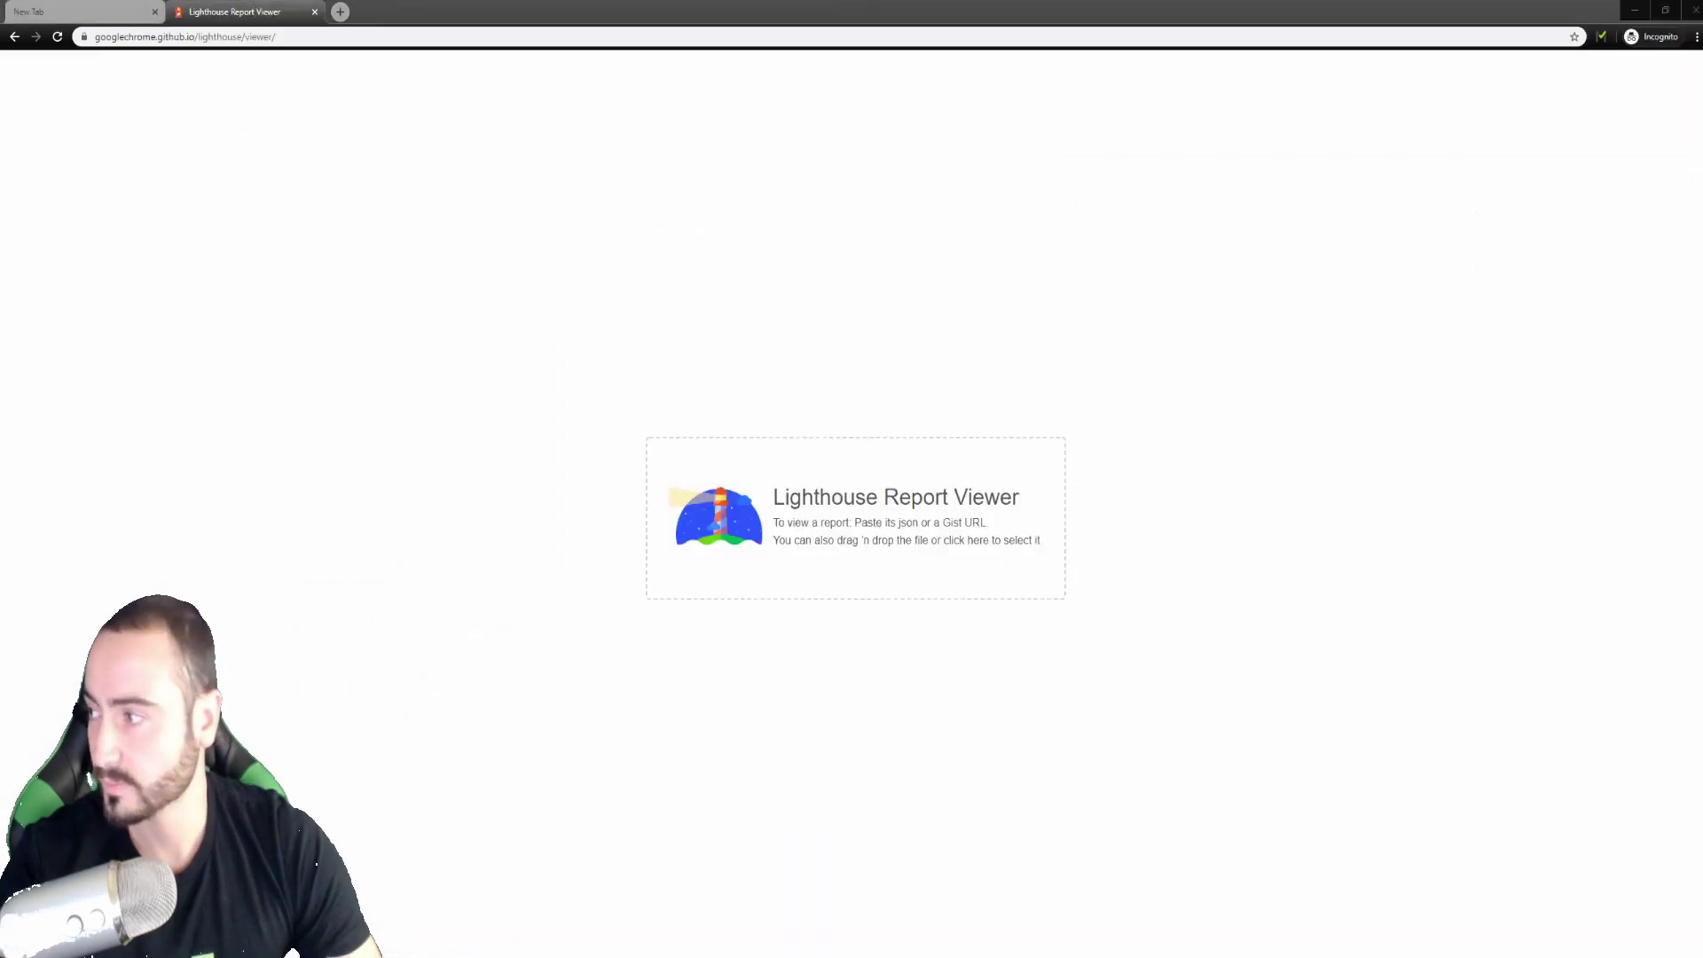
pyautogui.moveTo(0, 585); pyautogui.dragTo(848, 549)
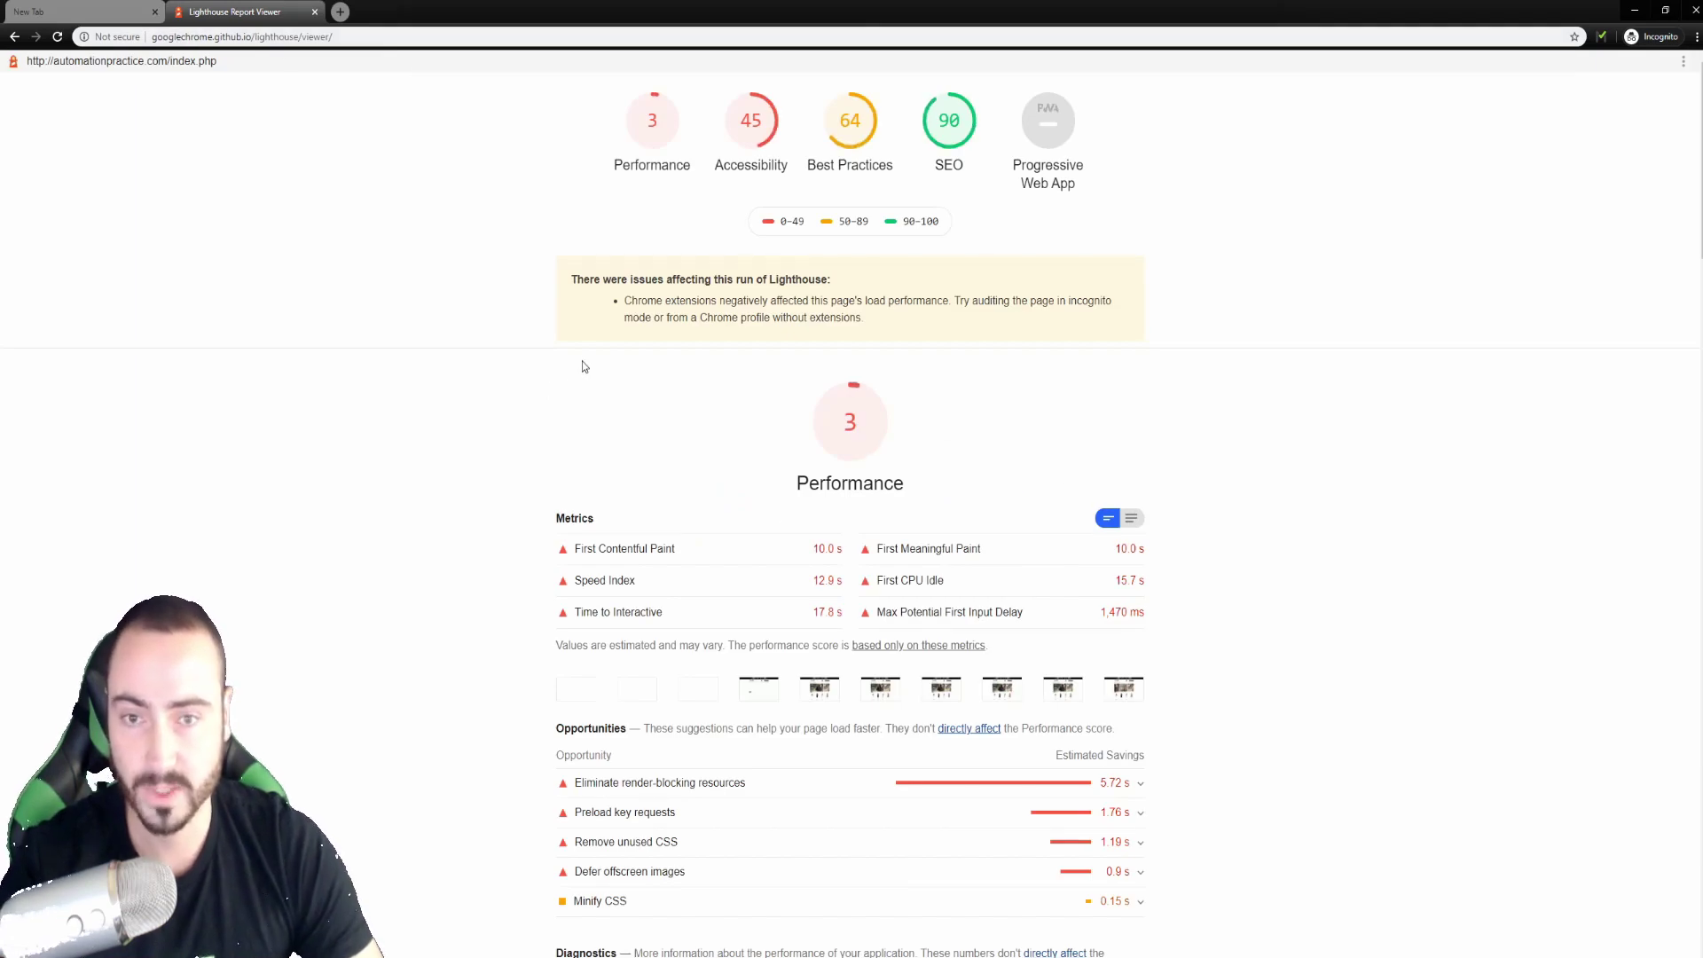
pyautogui.scroll(-20, 786, 390)
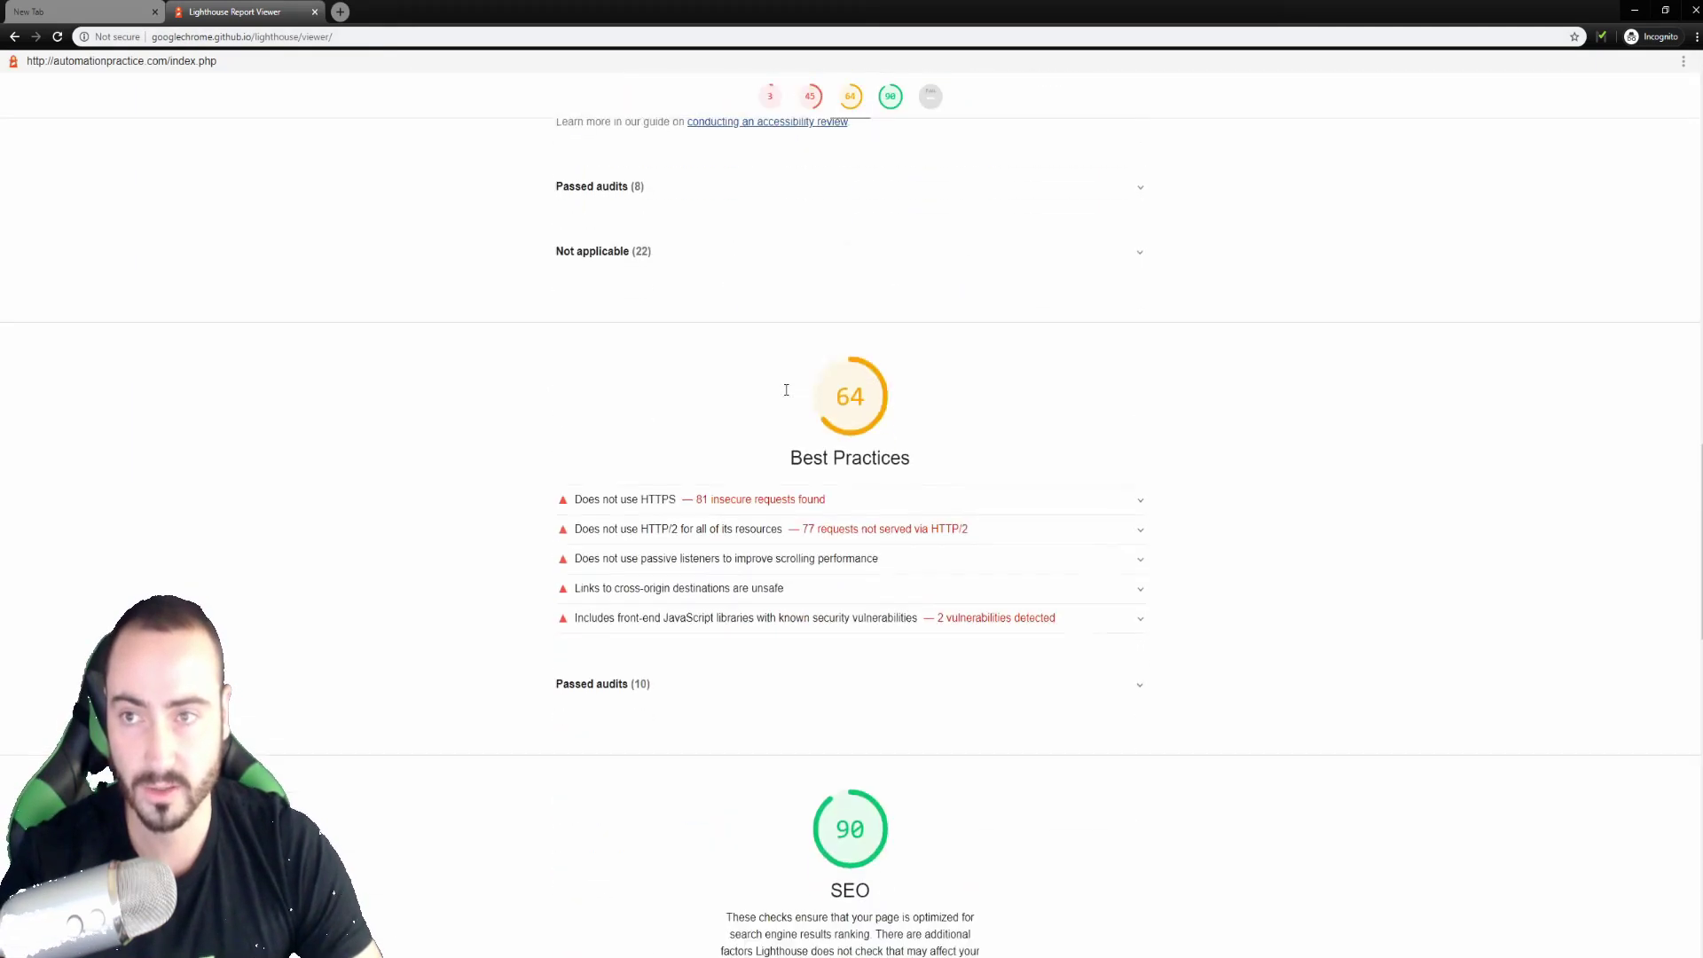
pyautogui.scroll(-15, 786, 391)
pyautogui.scroll(6, 786, 390)
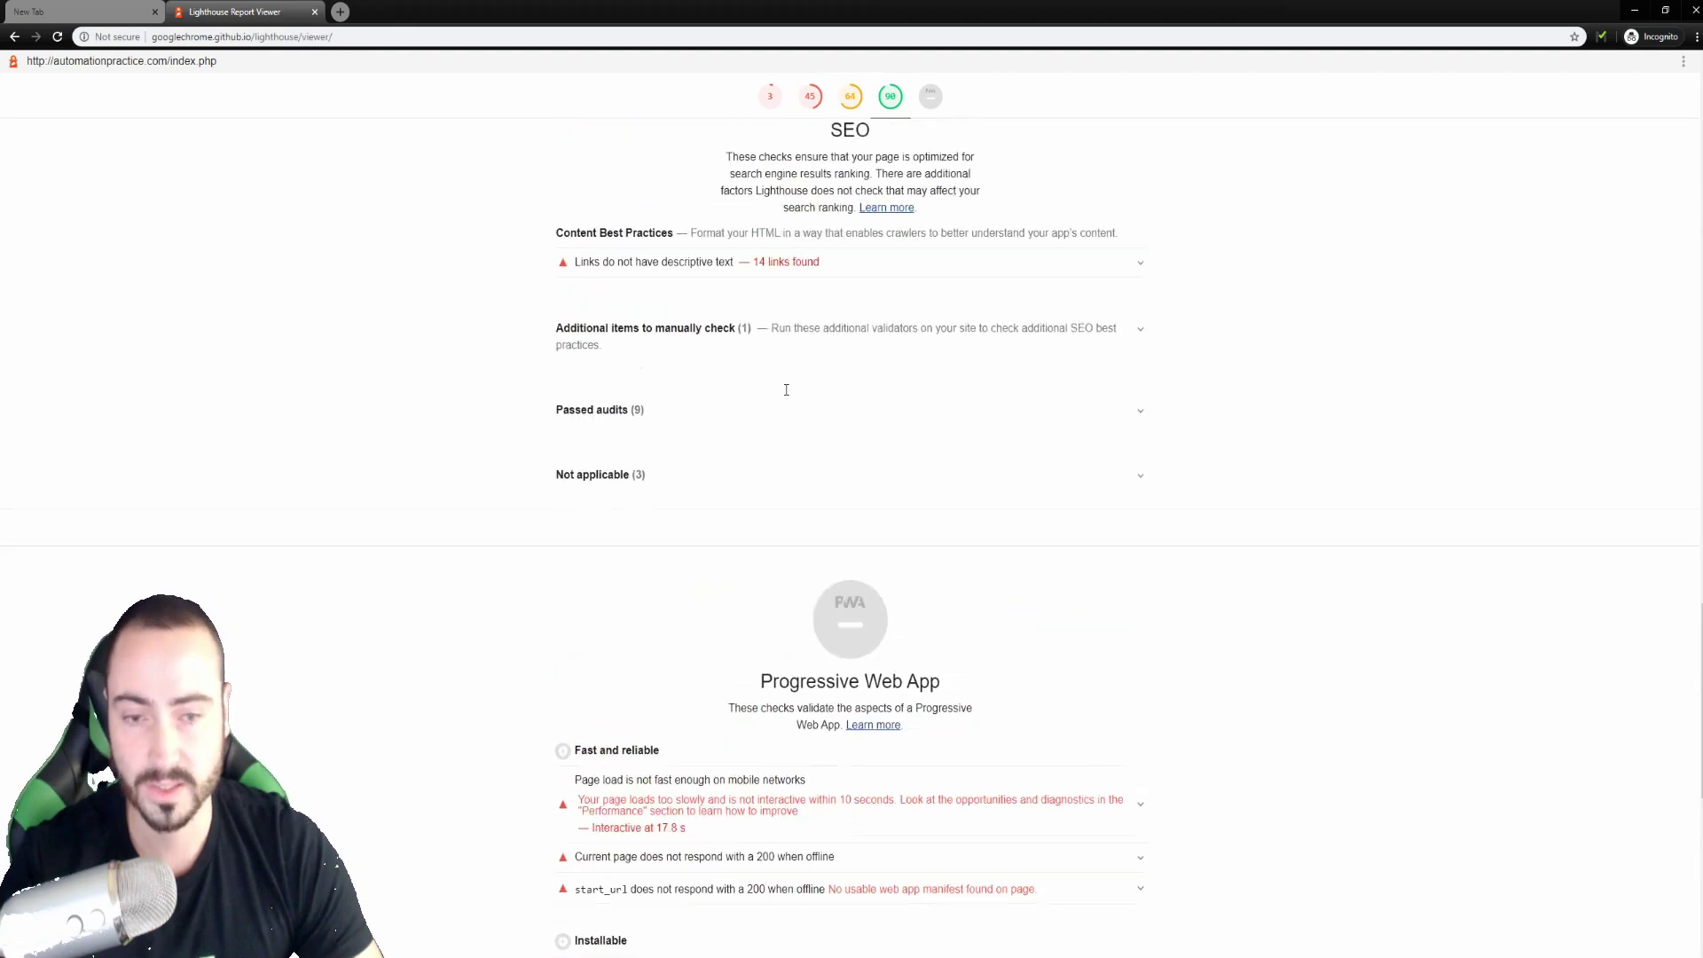
pyautogui.scroll(-10, 786, 390)
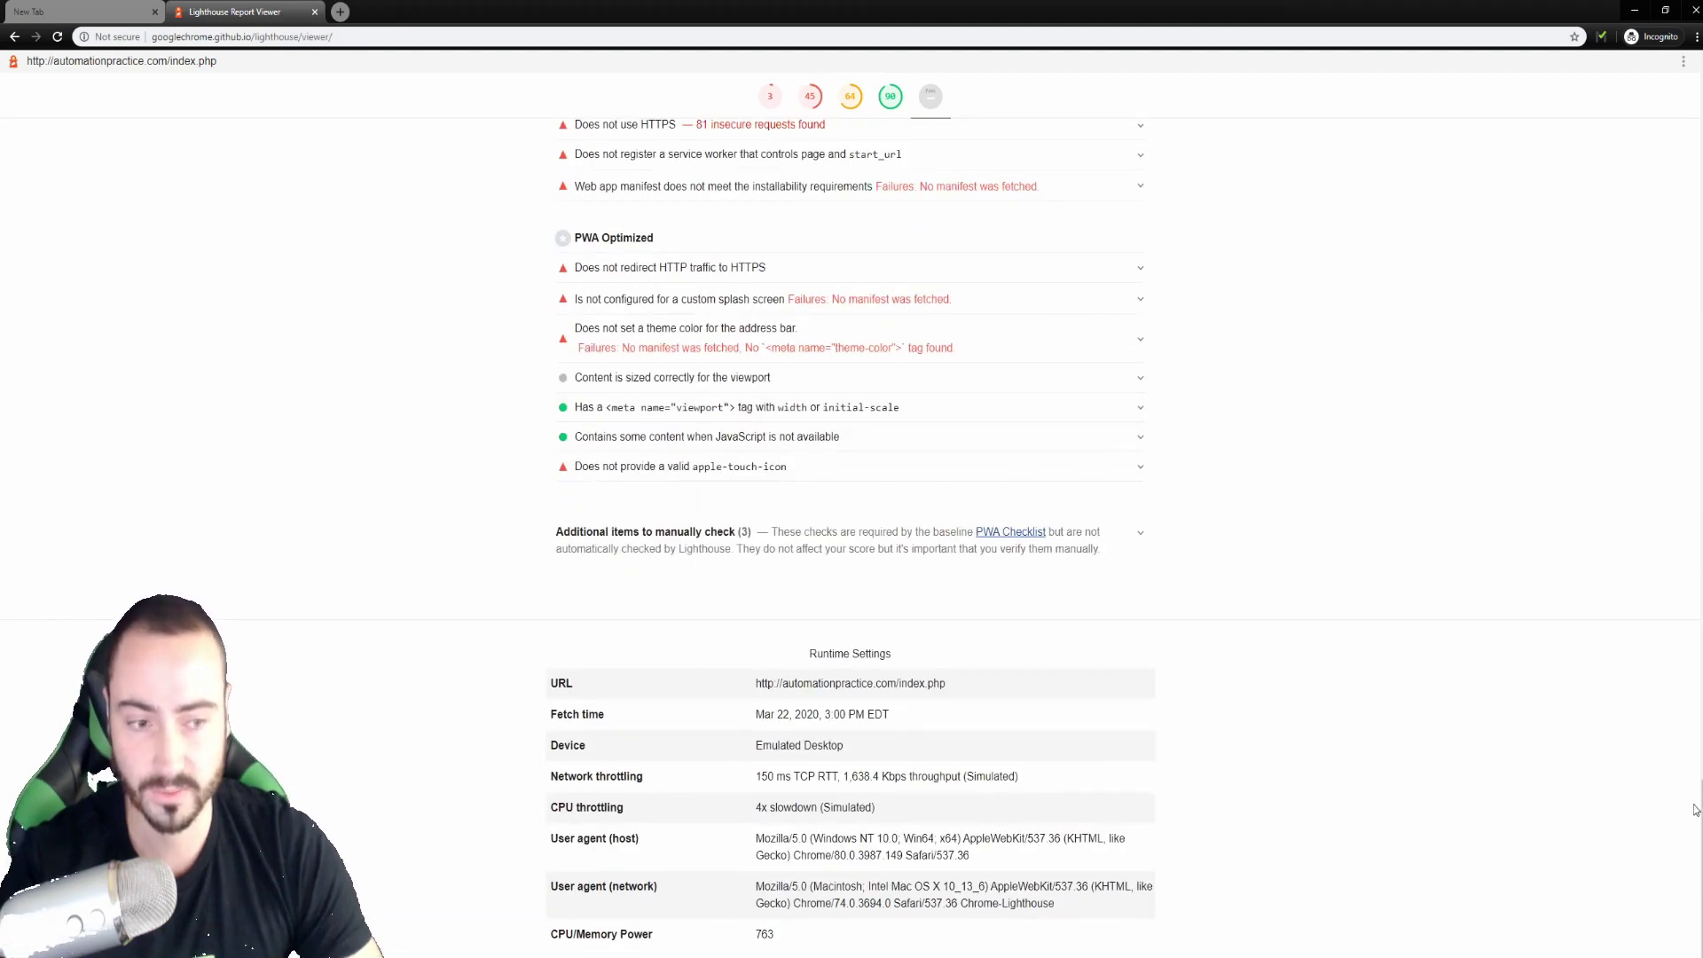
pyautogui.scroll(20, 1353, 175)
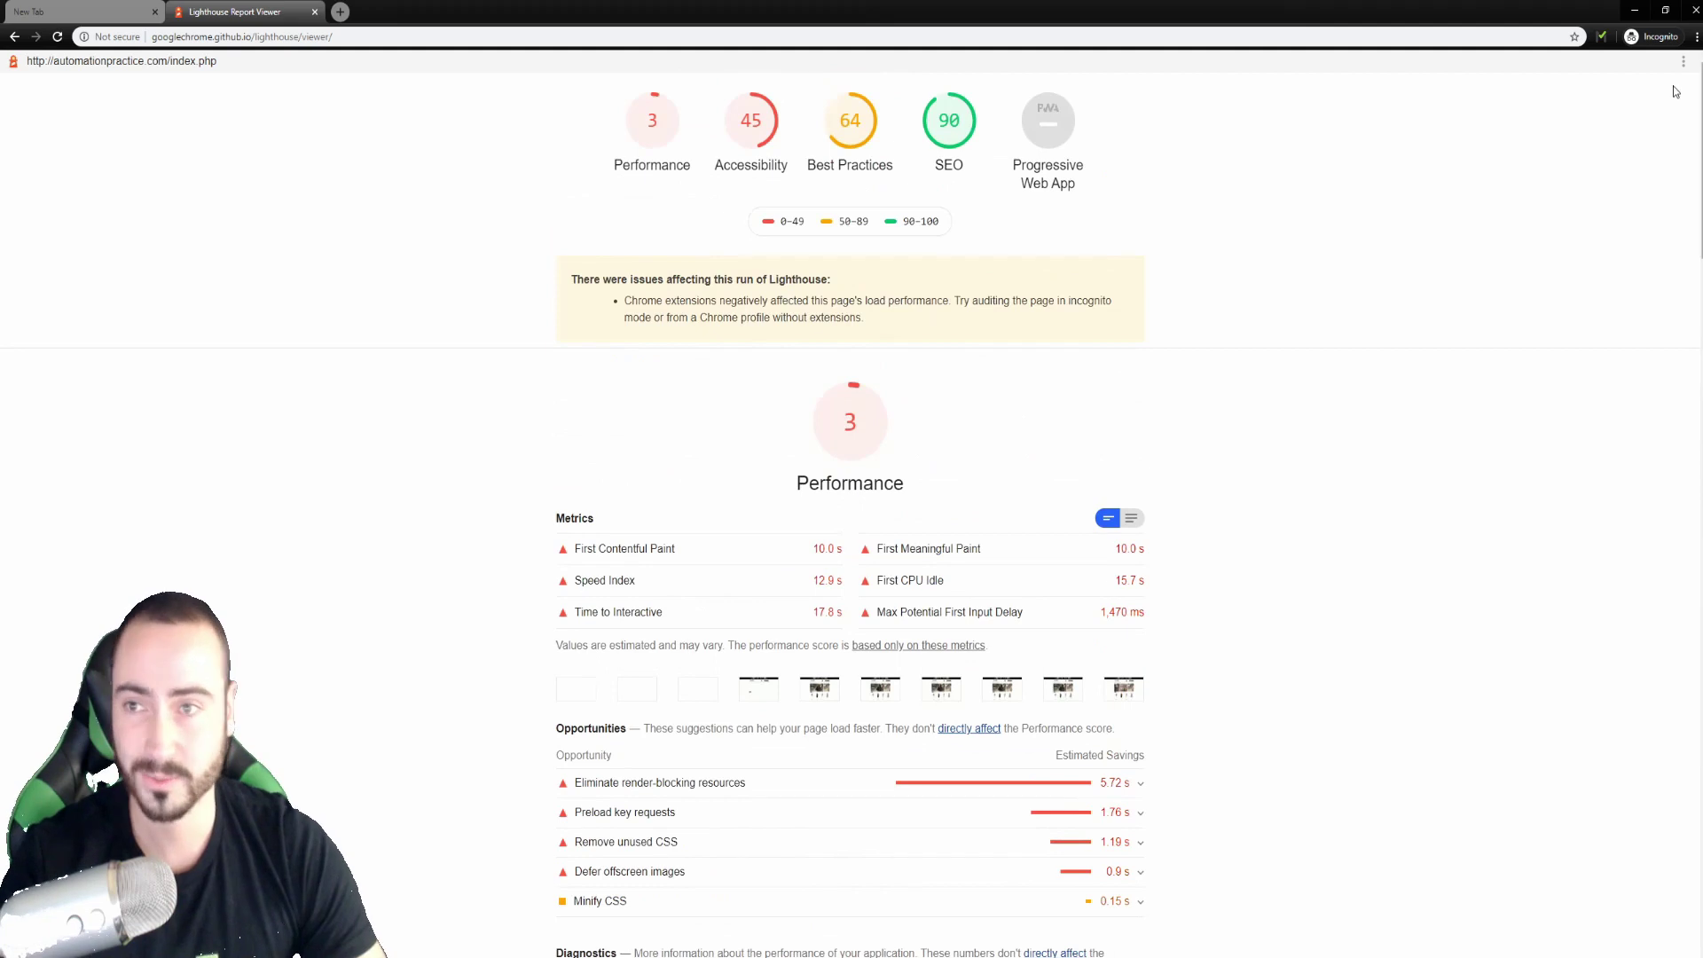